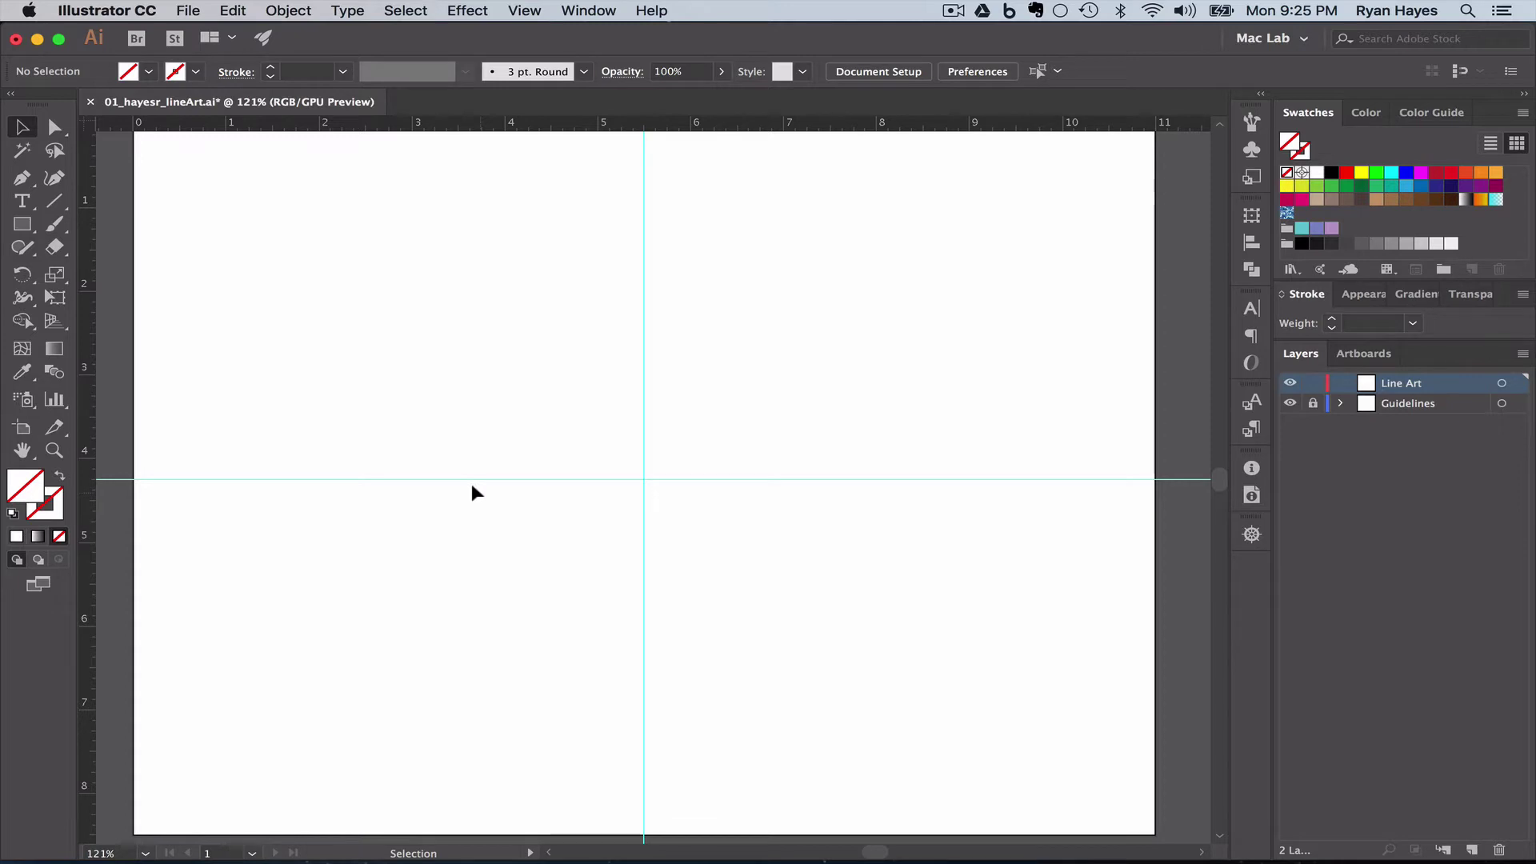
# Step: Tear off the Line Segment tool flyout into a floating panel beside the canvas
pyautogui.click(54, 200)
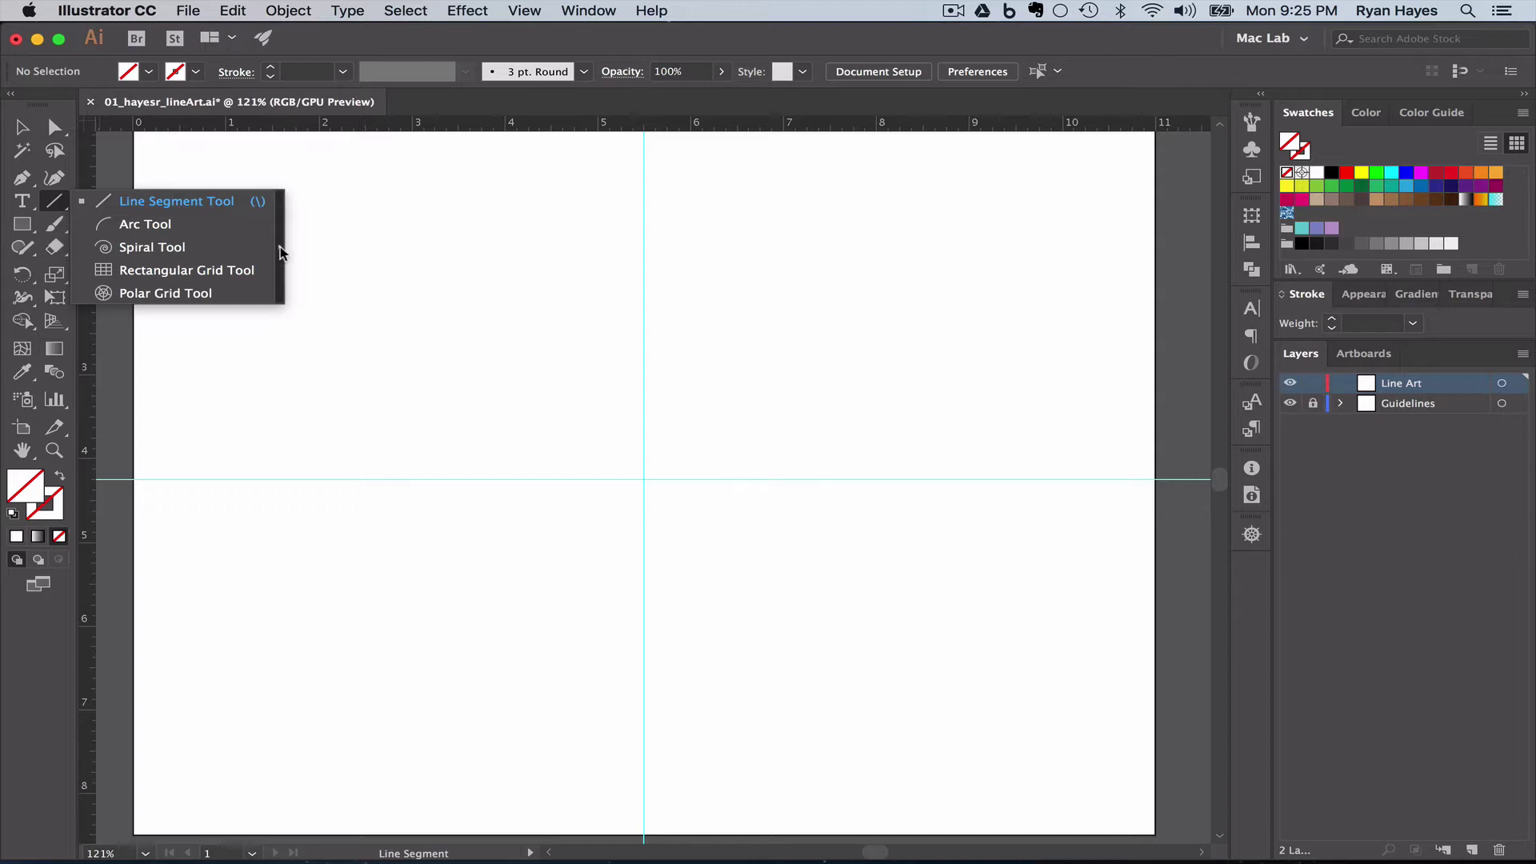
pyautogui.click(280, 246)
pyautogui.moveTo(194, 208); pyautogui.dragTo(283, 157)
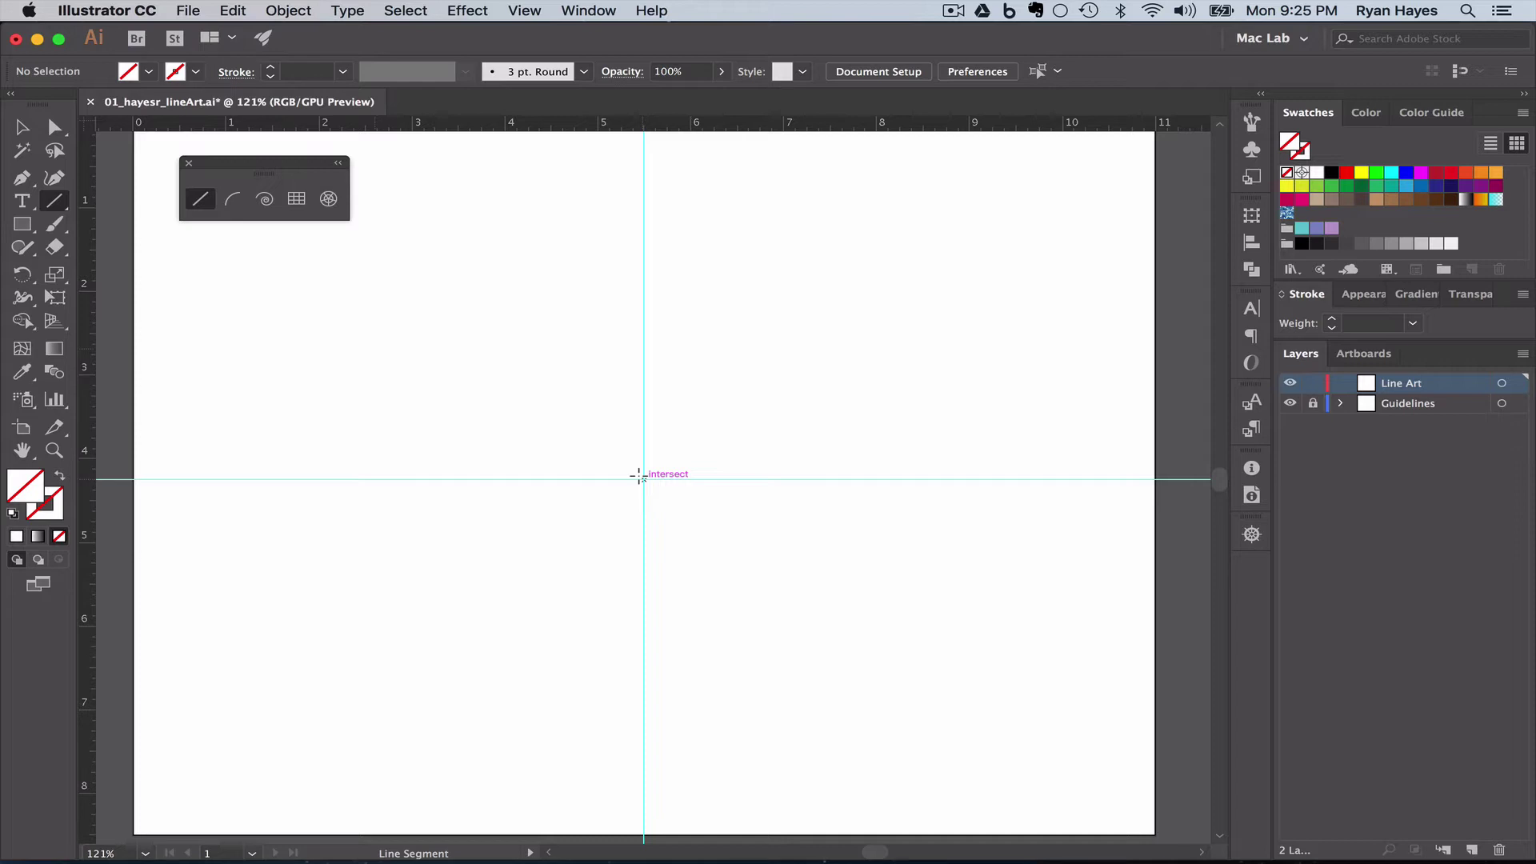
# Step: Draw a diagonal line up-right from the guide intersection and give it a black stroke
pyautogui.moveTo(638, 476); pyautogui.dragTo(780, 365)
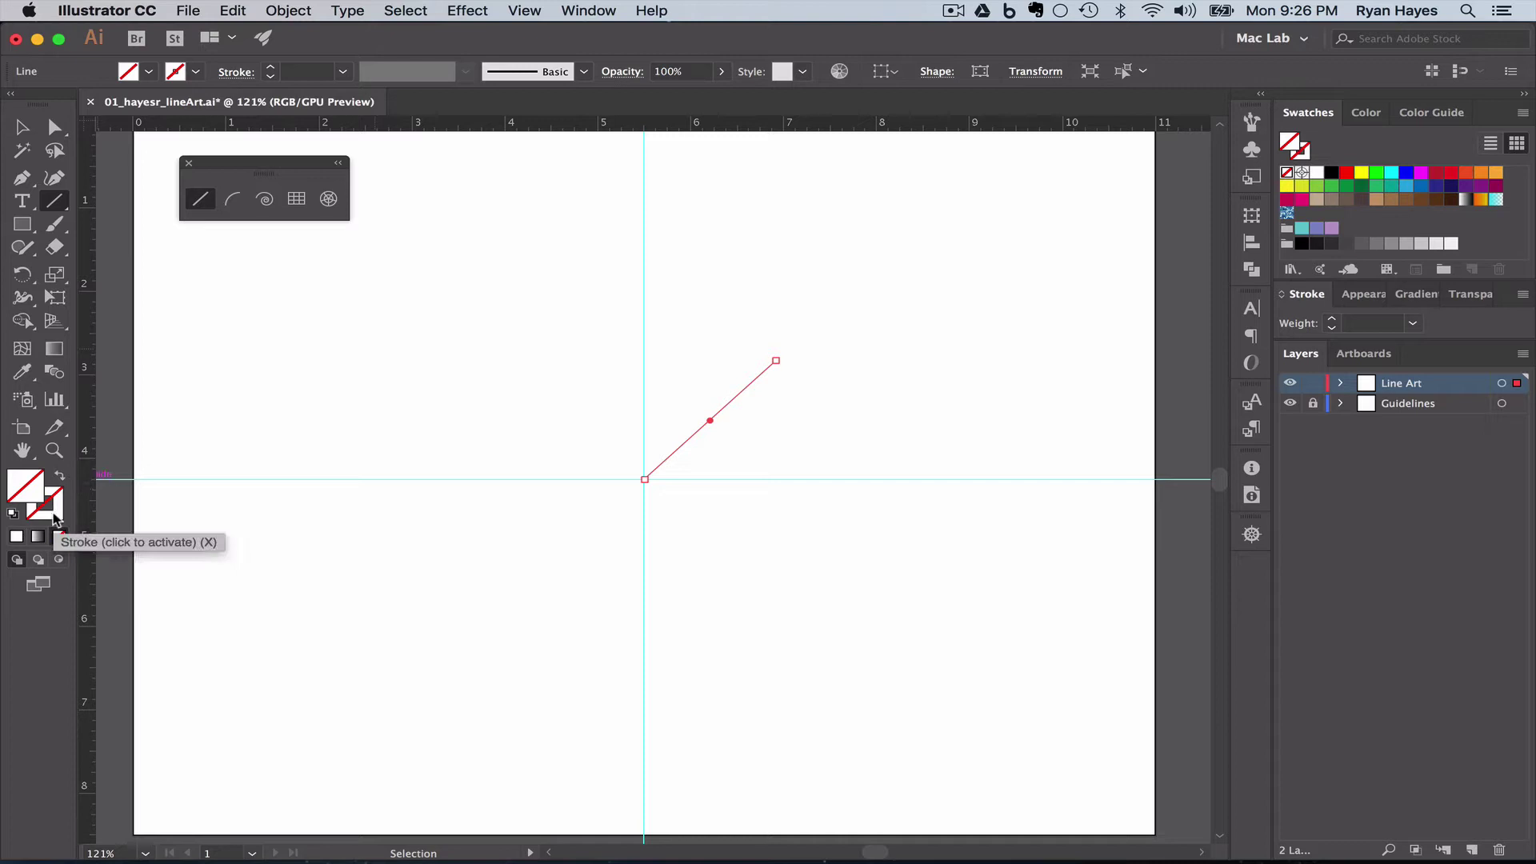
pyautogui.click(51, 513)
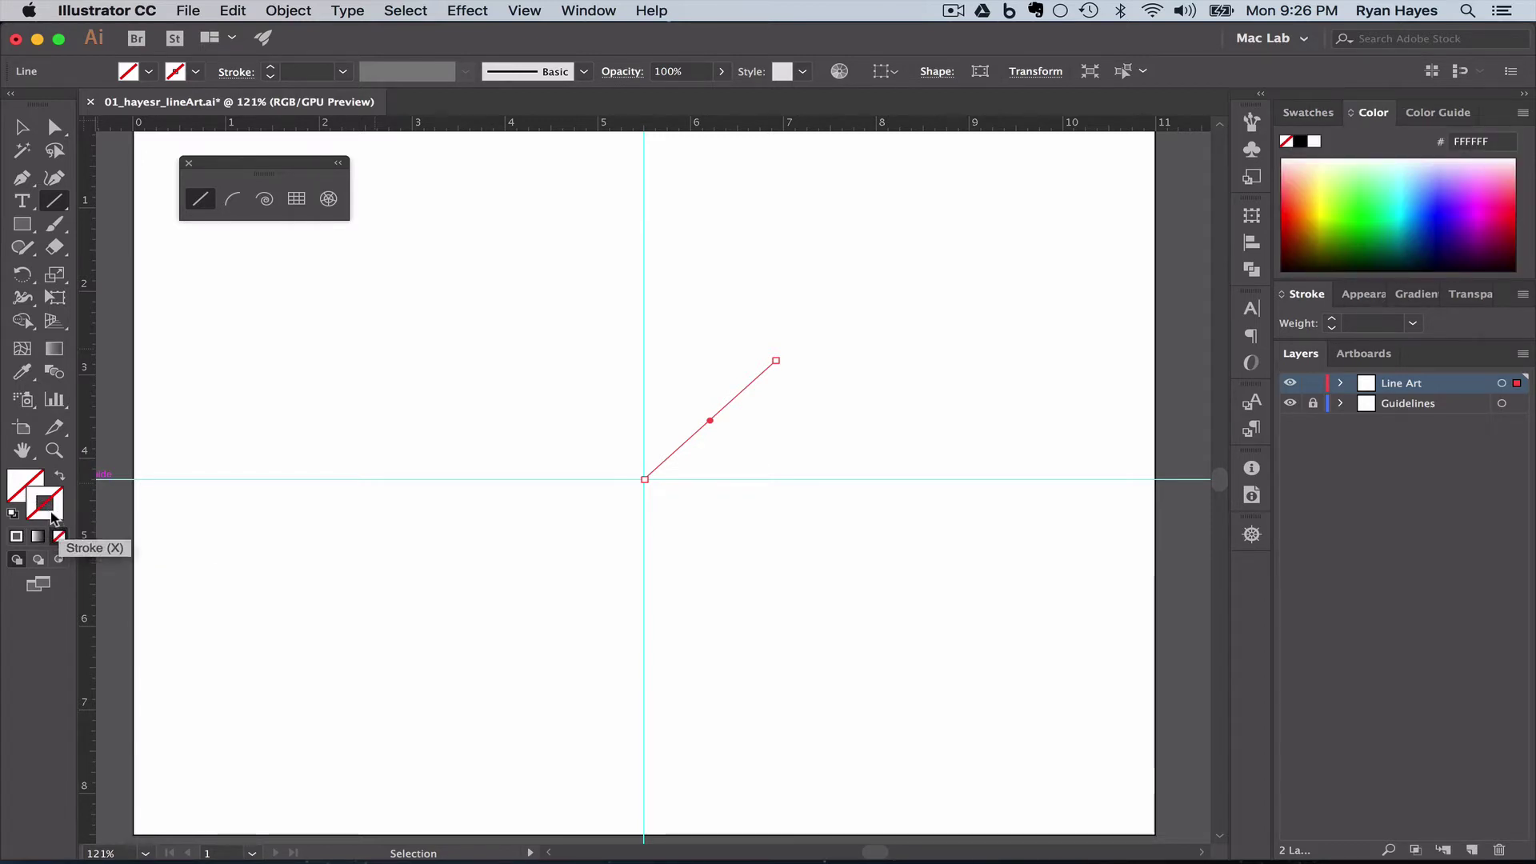
pyautogui.click(1300, 142)
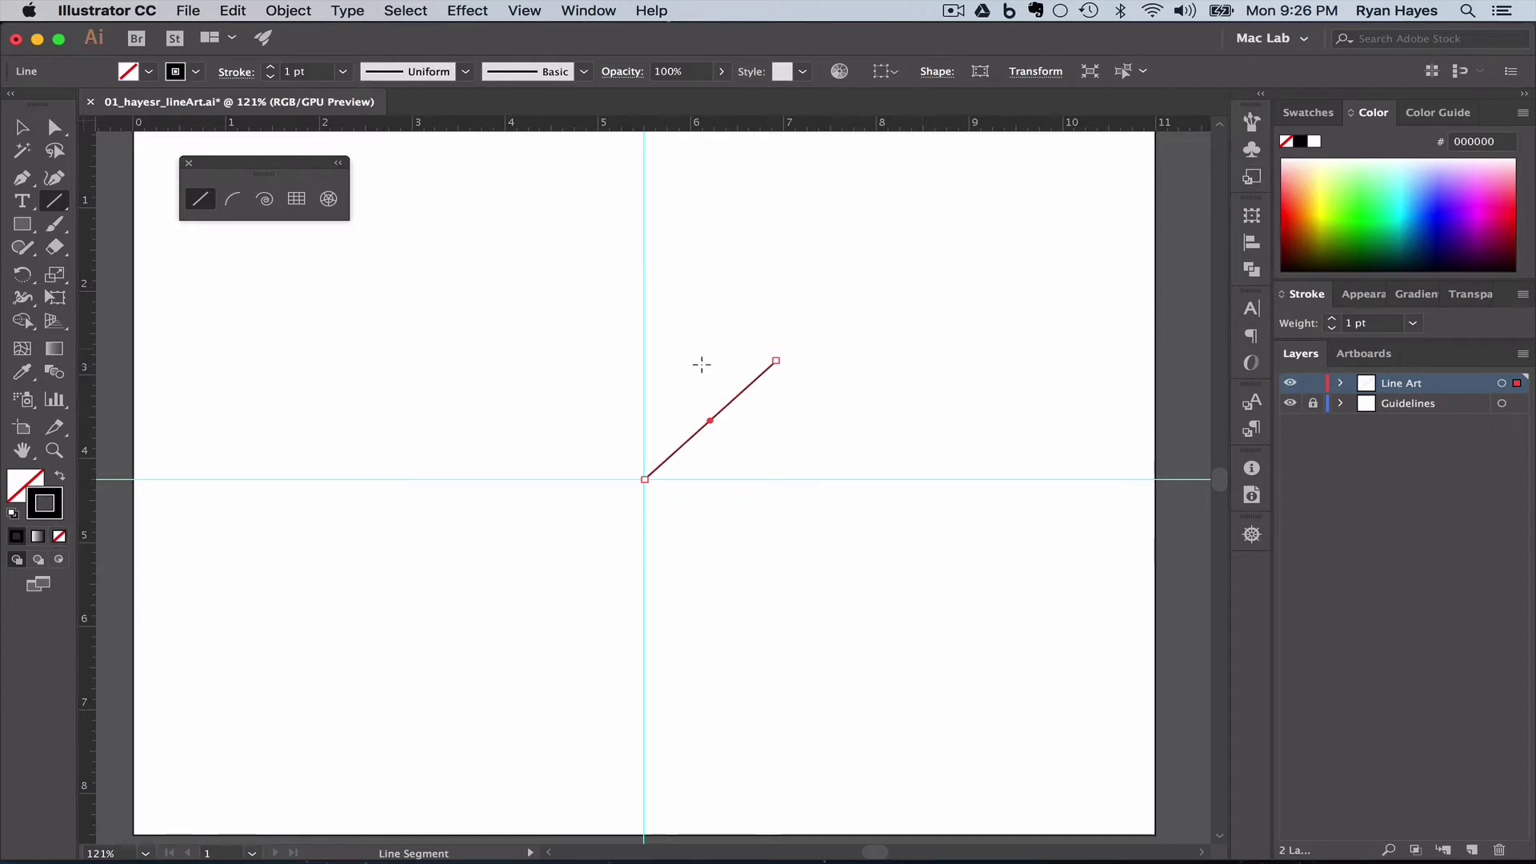
# Step: Set the diagonal line's stroke weight to 5 pt, then reselect the line
pyautogui.click(342, 71)
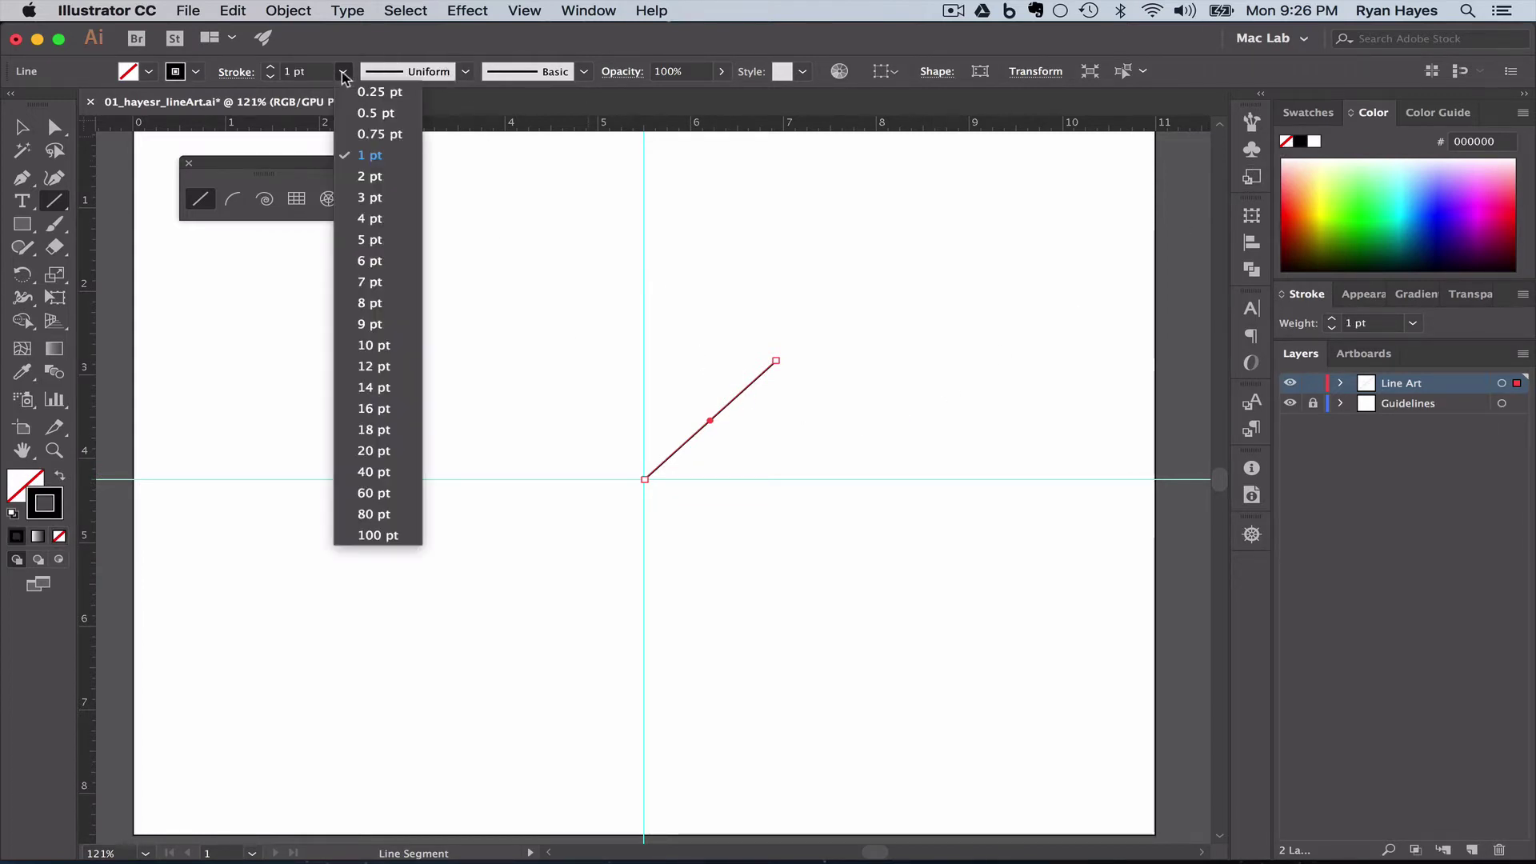
pyautogui.click(370, 239)
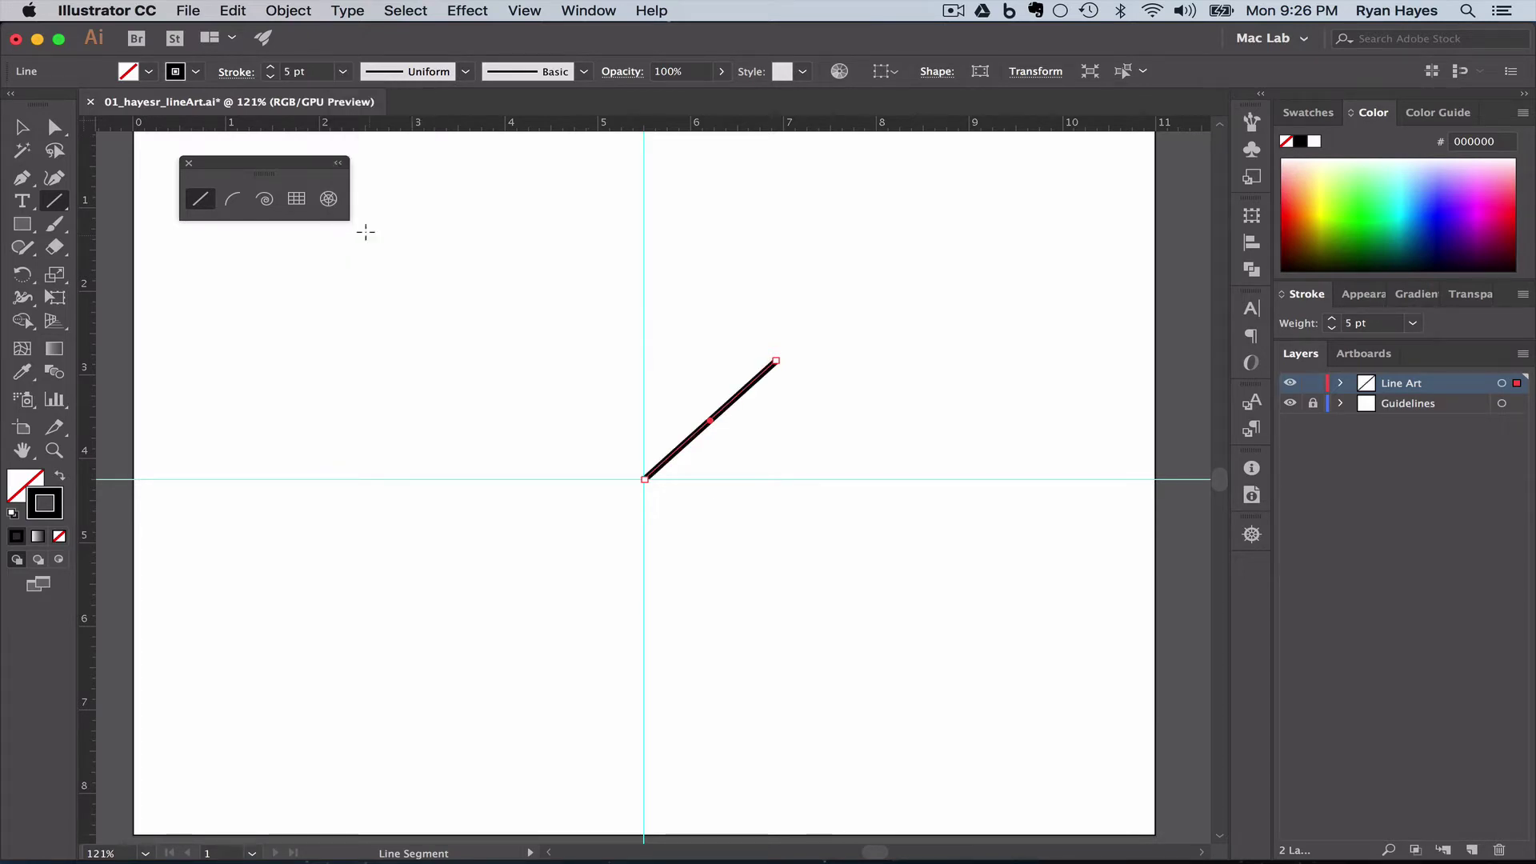
pyautogui.click(25, 129)
pyautogui.click(532, 354)
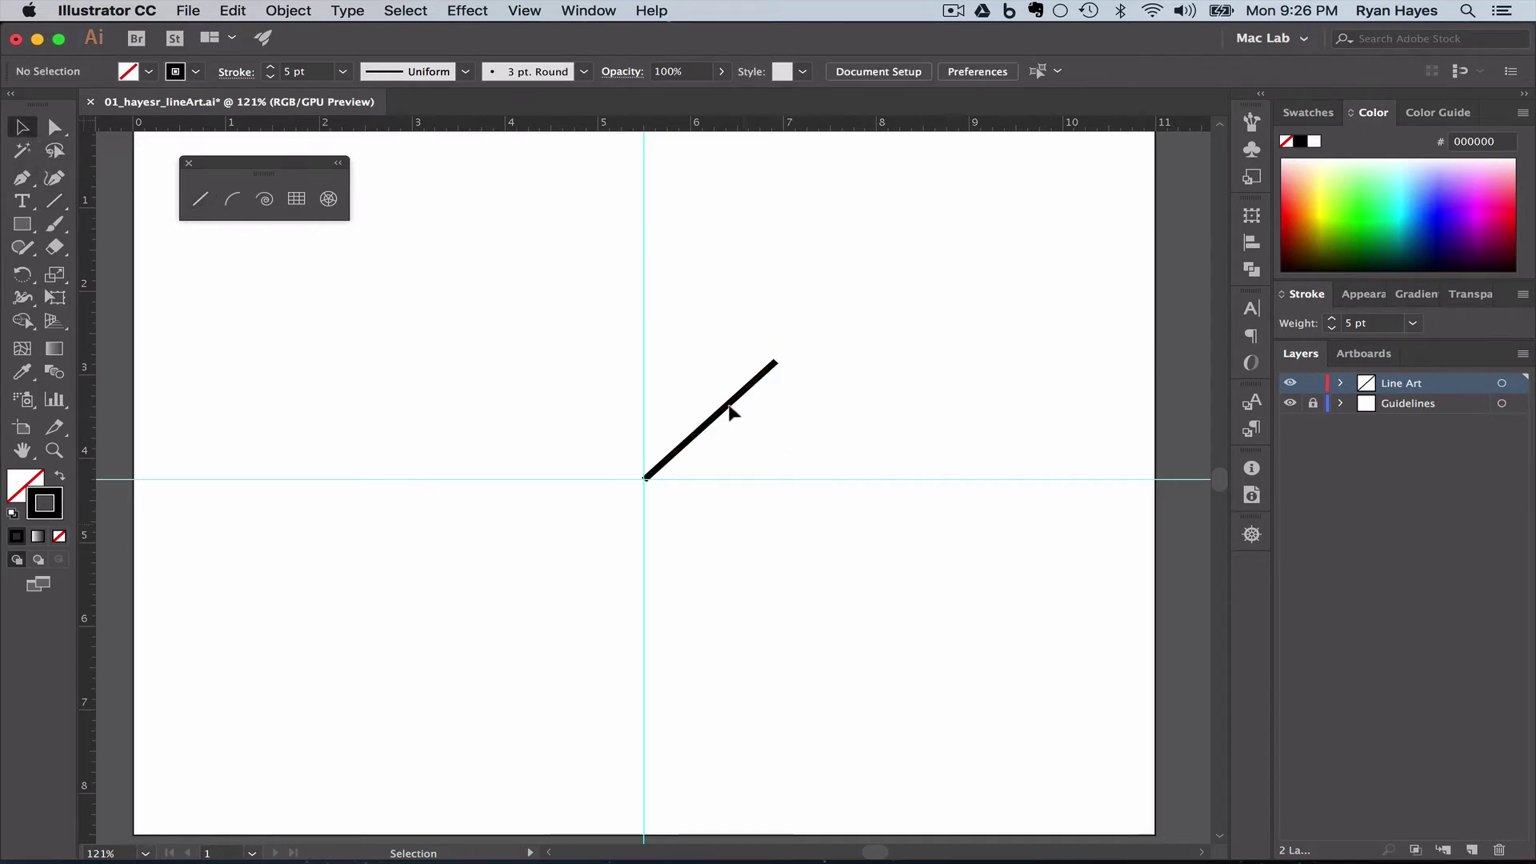
pyautogui.click(721, 407)
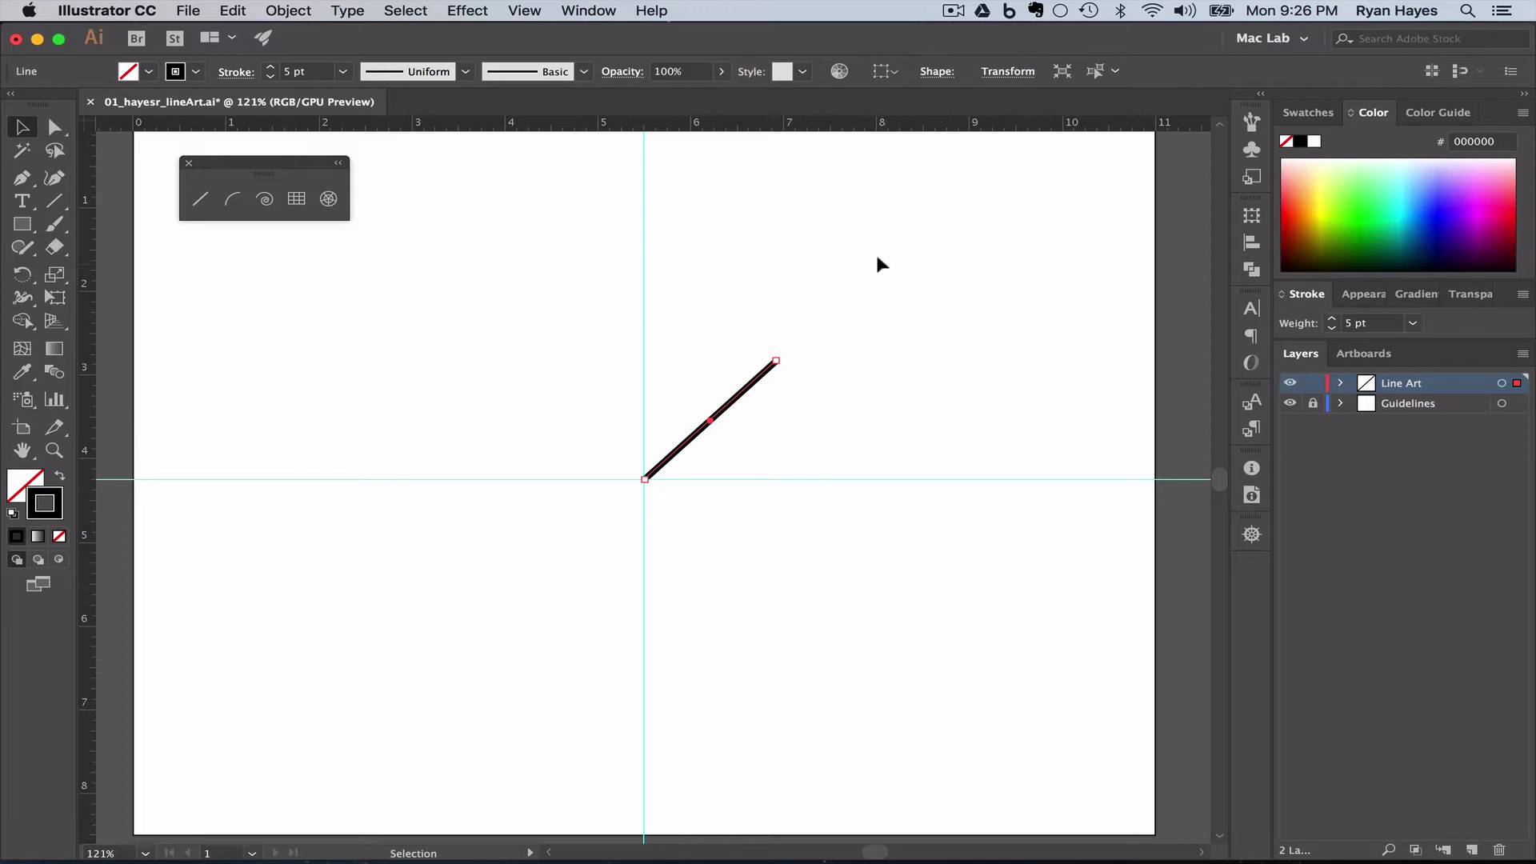
# Step: Delete the rough diagonal and draw an exact 2 in, 45° line from the guide intersection
pyautogui.press('Delete')
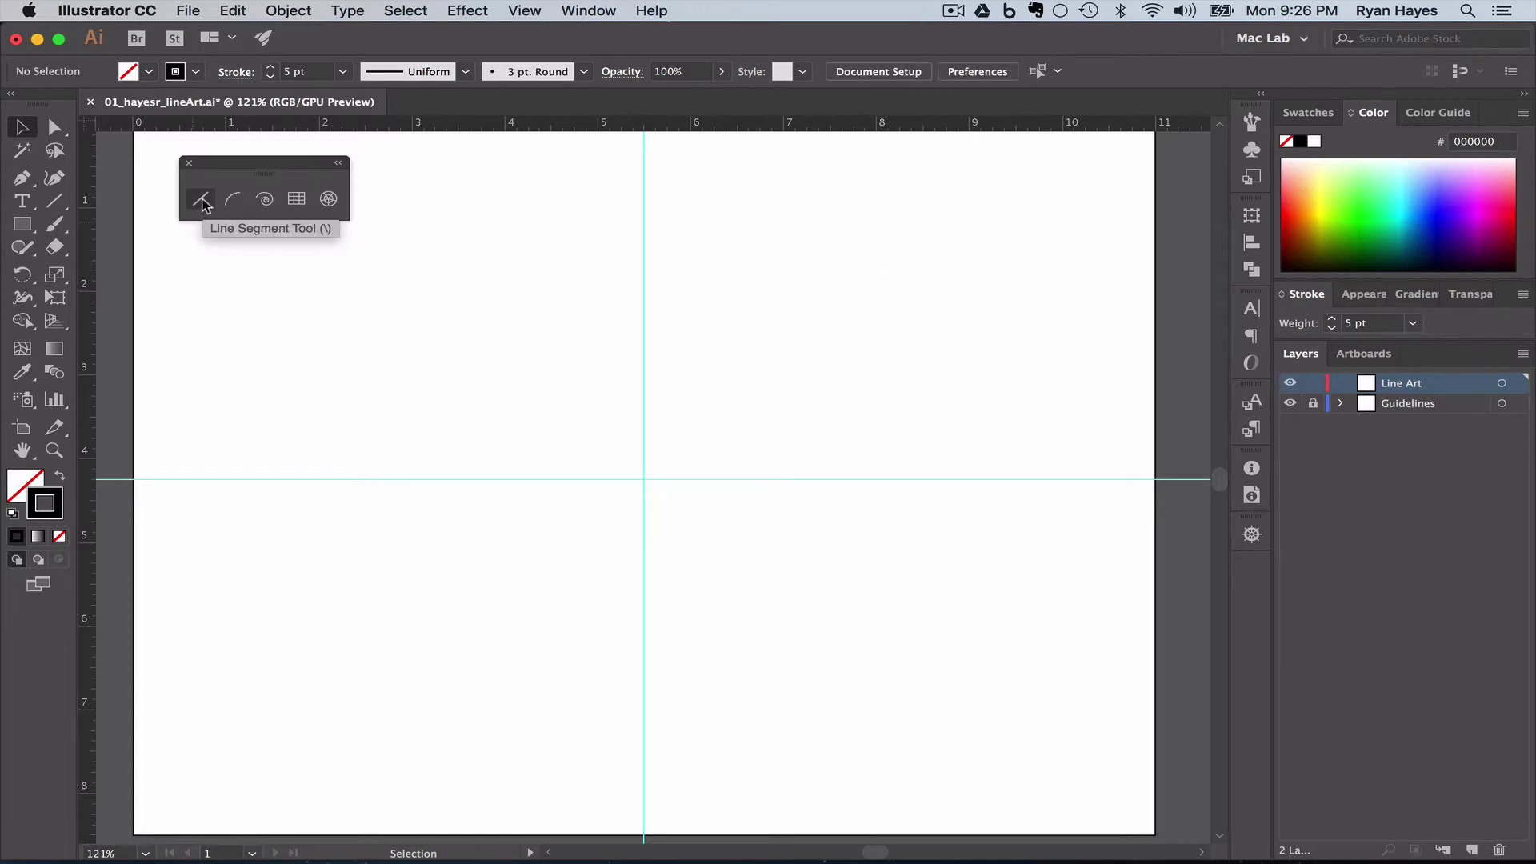
pyautogui.click(201, 202)
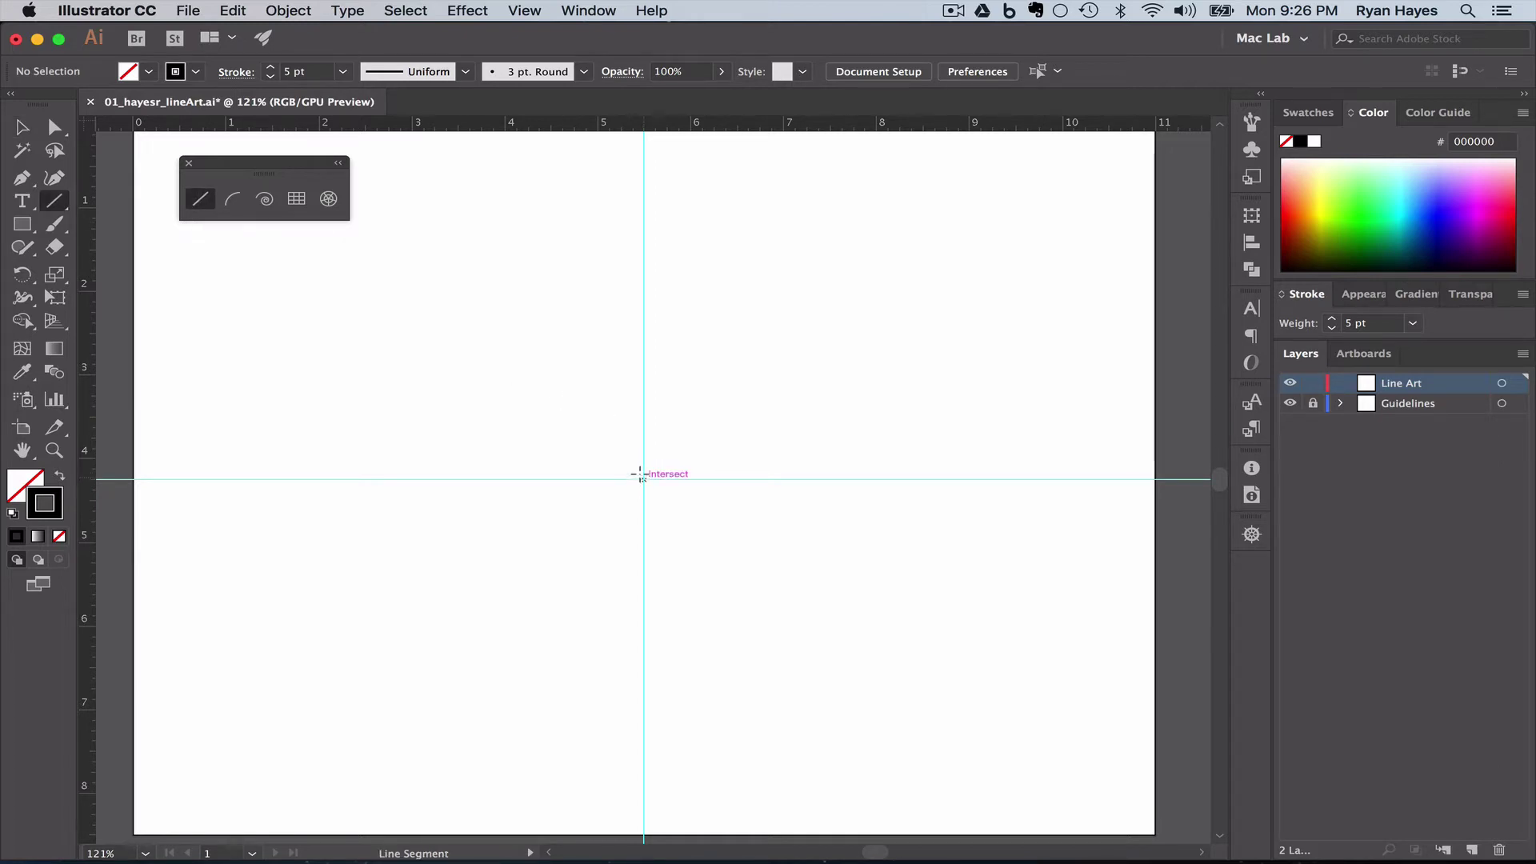
pyautogui.click(640, 475)
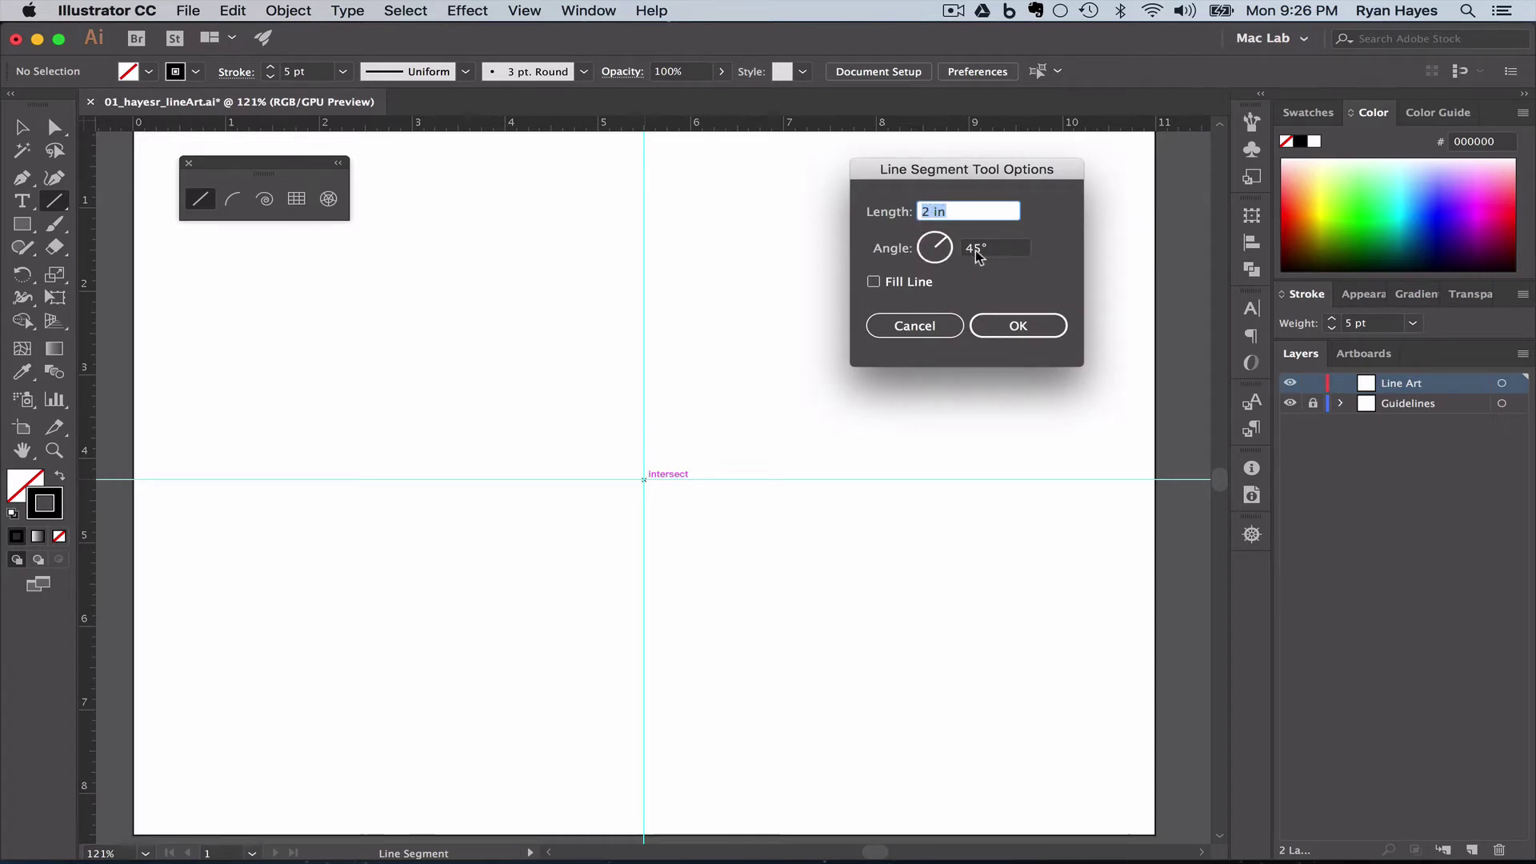
pyautogui.click(1017, 326)
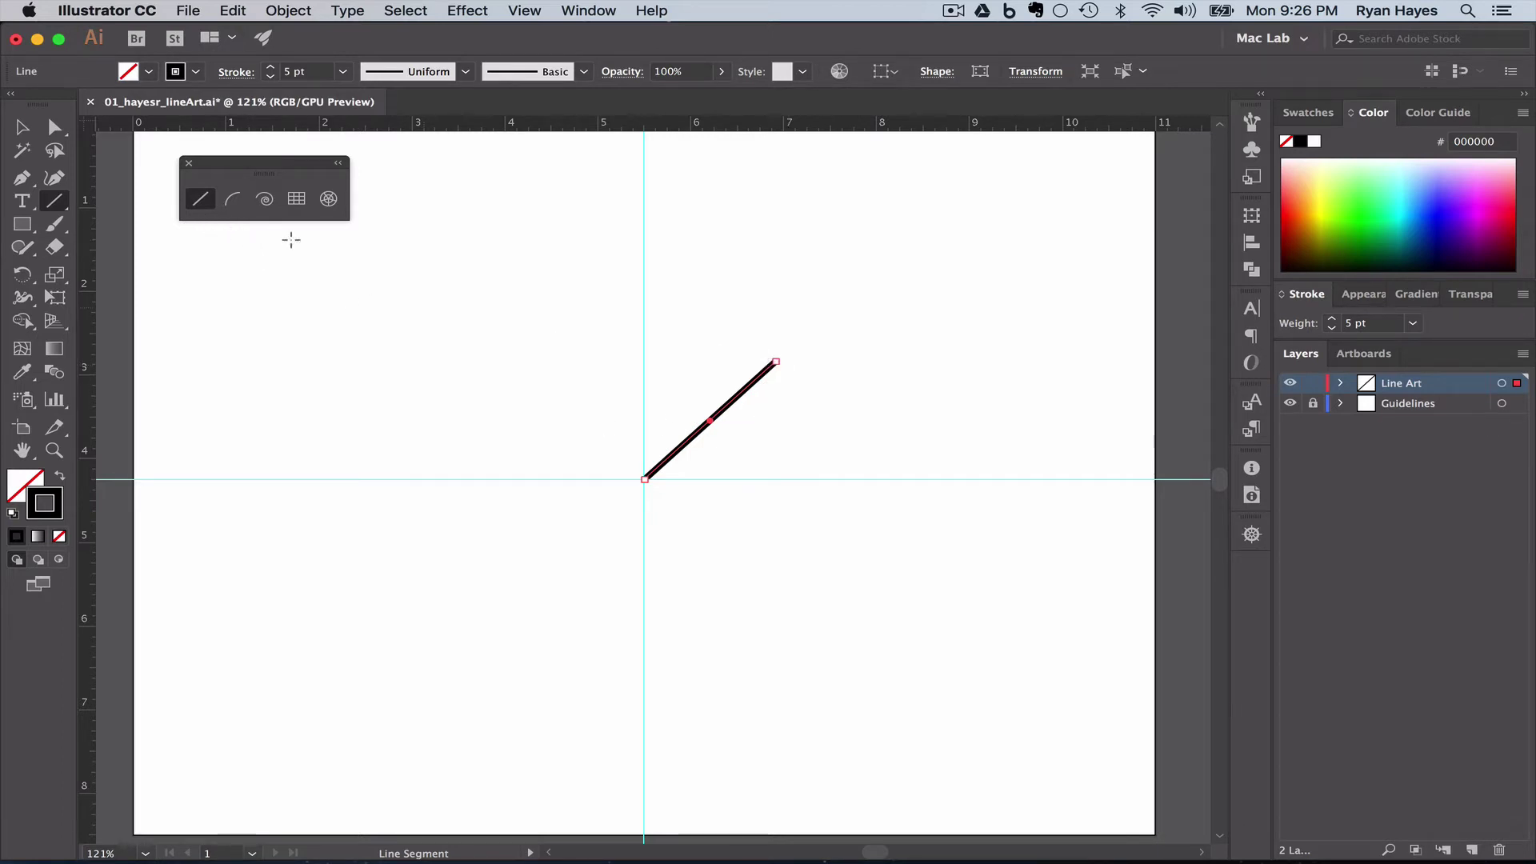
# Step: Draw a 1.41 in vertical line from the diagonal's top anchor down to the horizontal guide
pyautogui.press('v')
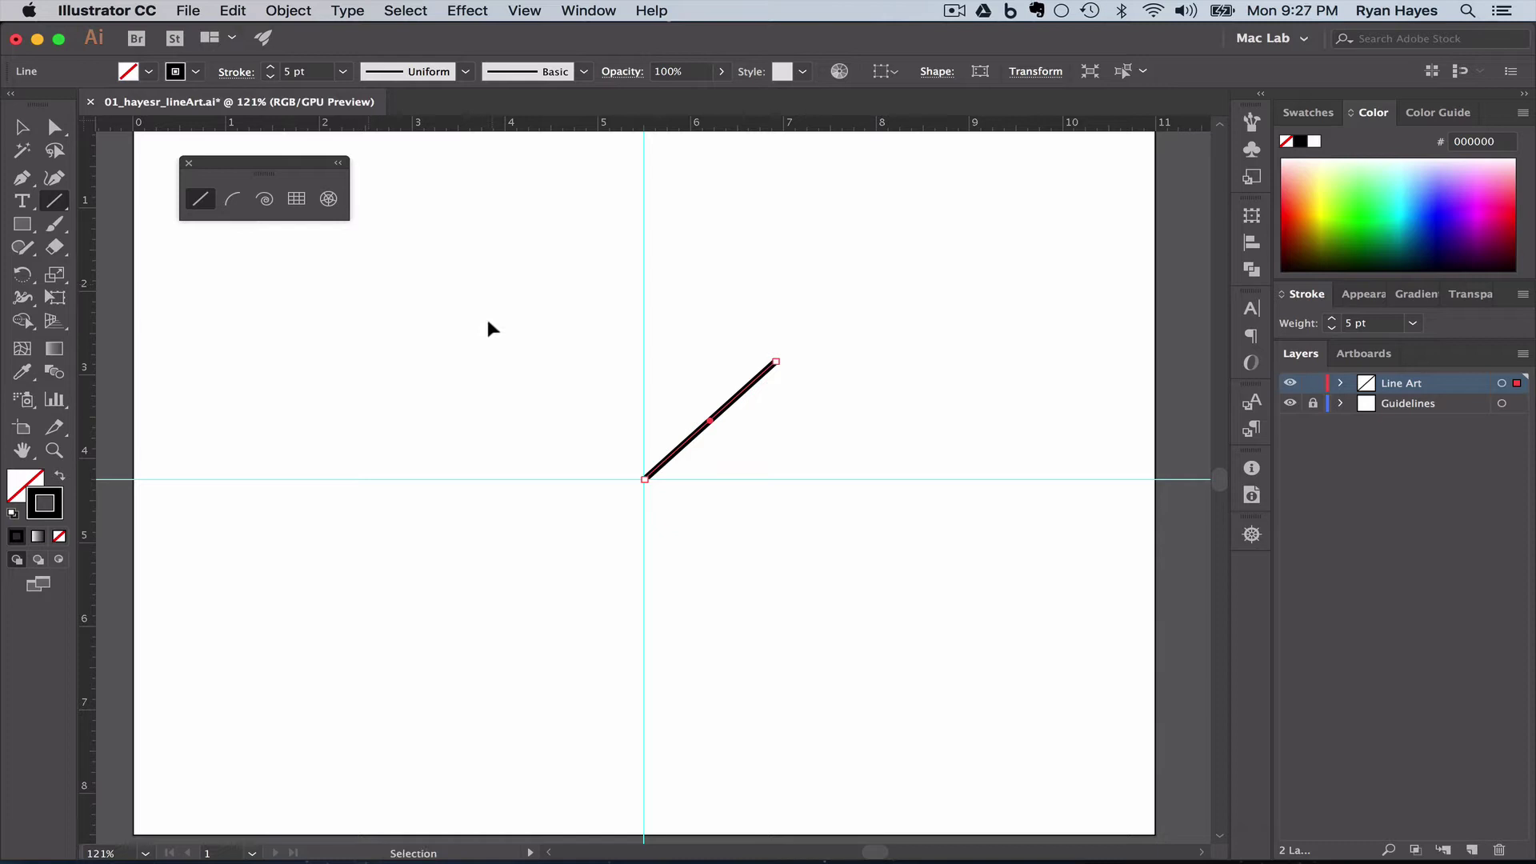
pyautogui.press('\\')
pyautogui.press('super')
pyautogui.press('super')
pyautogui.keyDown('super'); pyautogui.click(849, 274); pyautogui.keyUp('super')
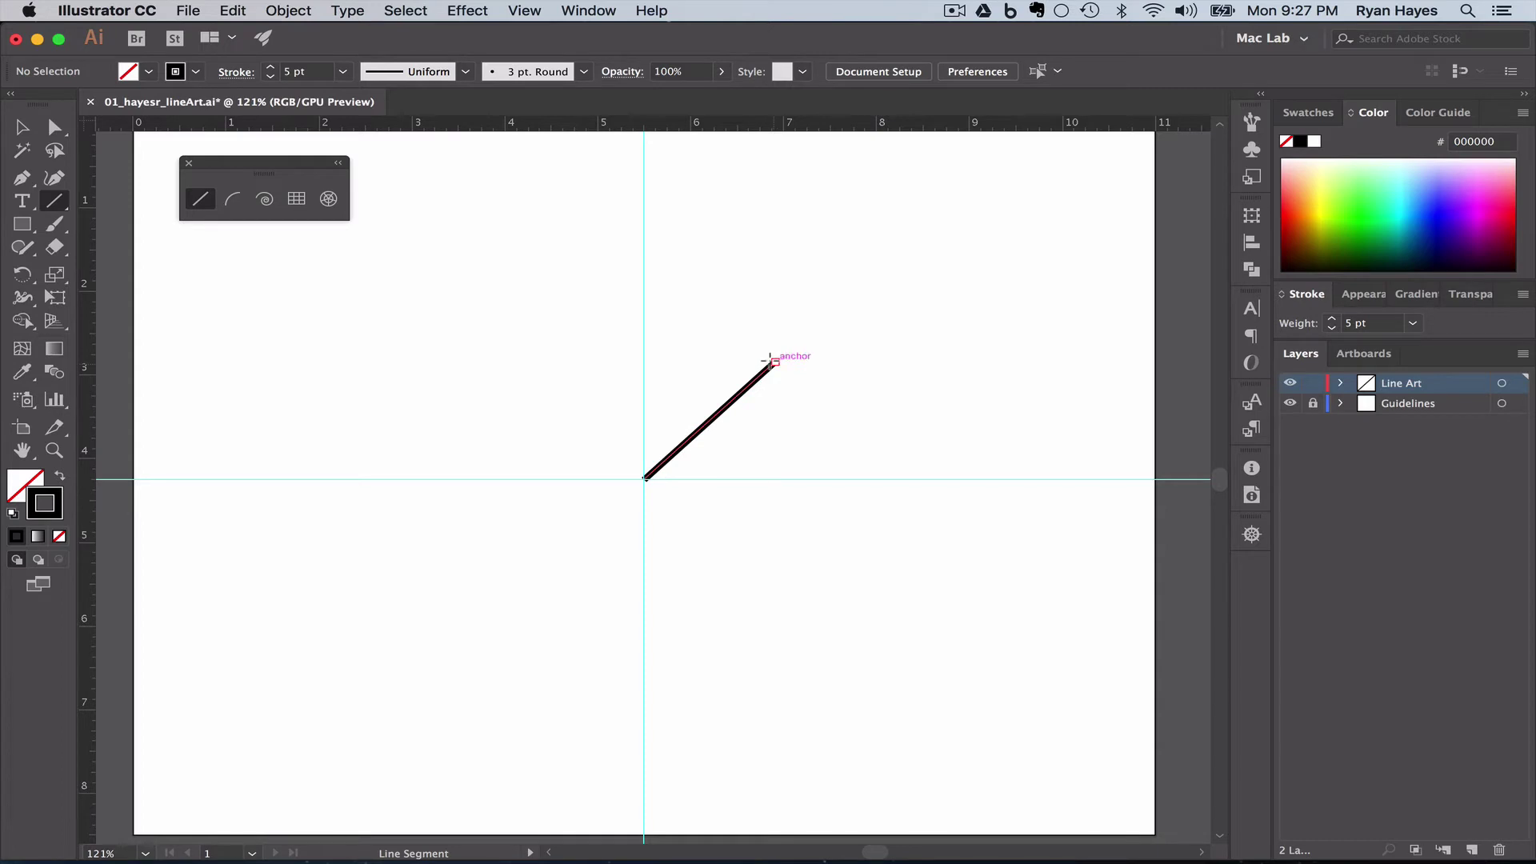
pyautogui.moveTo(772, 357); pyautogui.dragTo(773, 476)
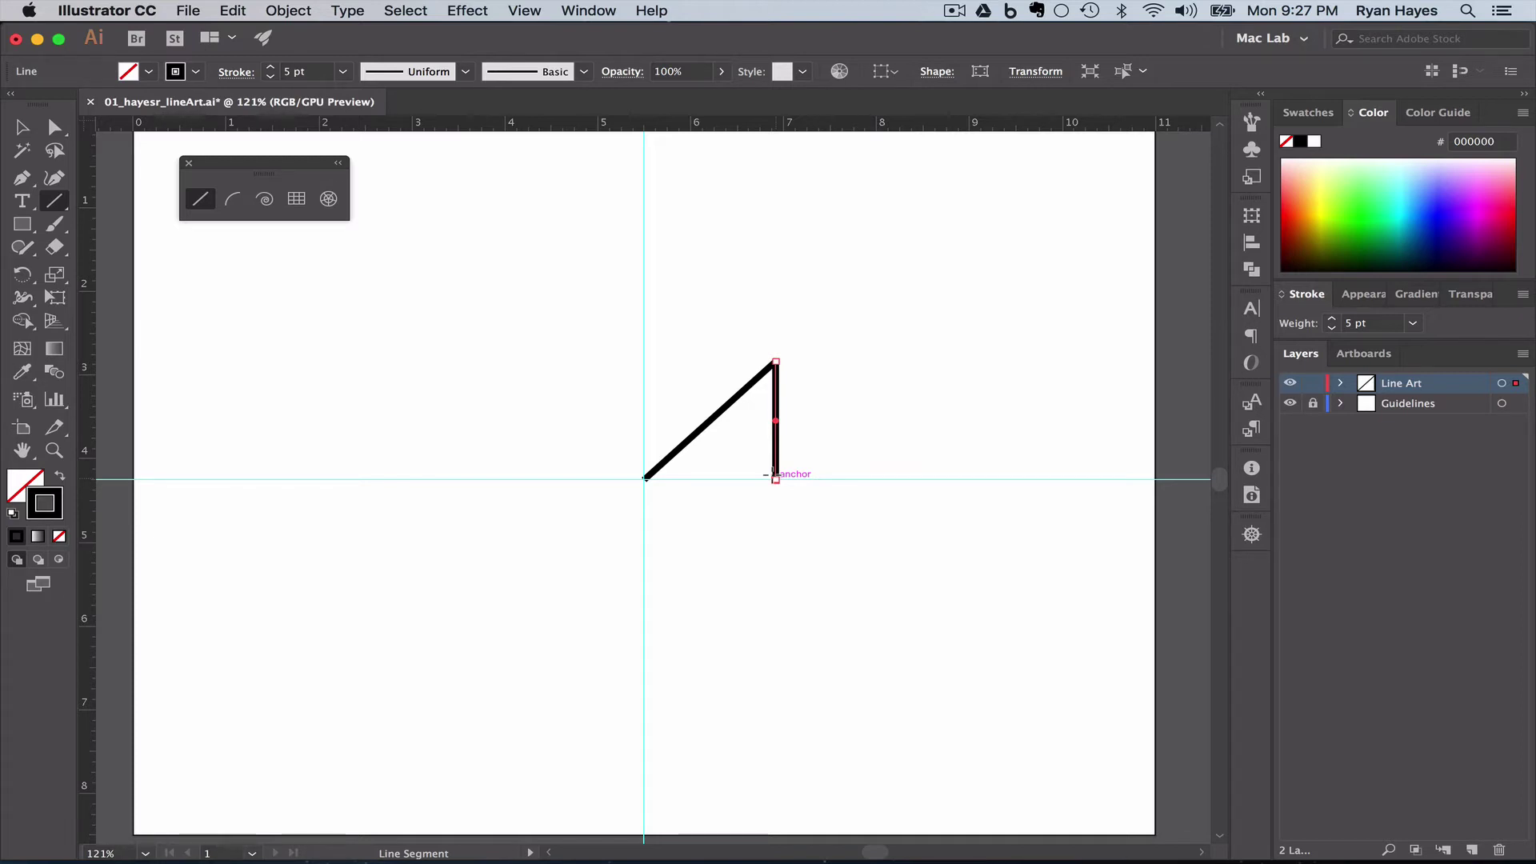
pyautogui.press('super')
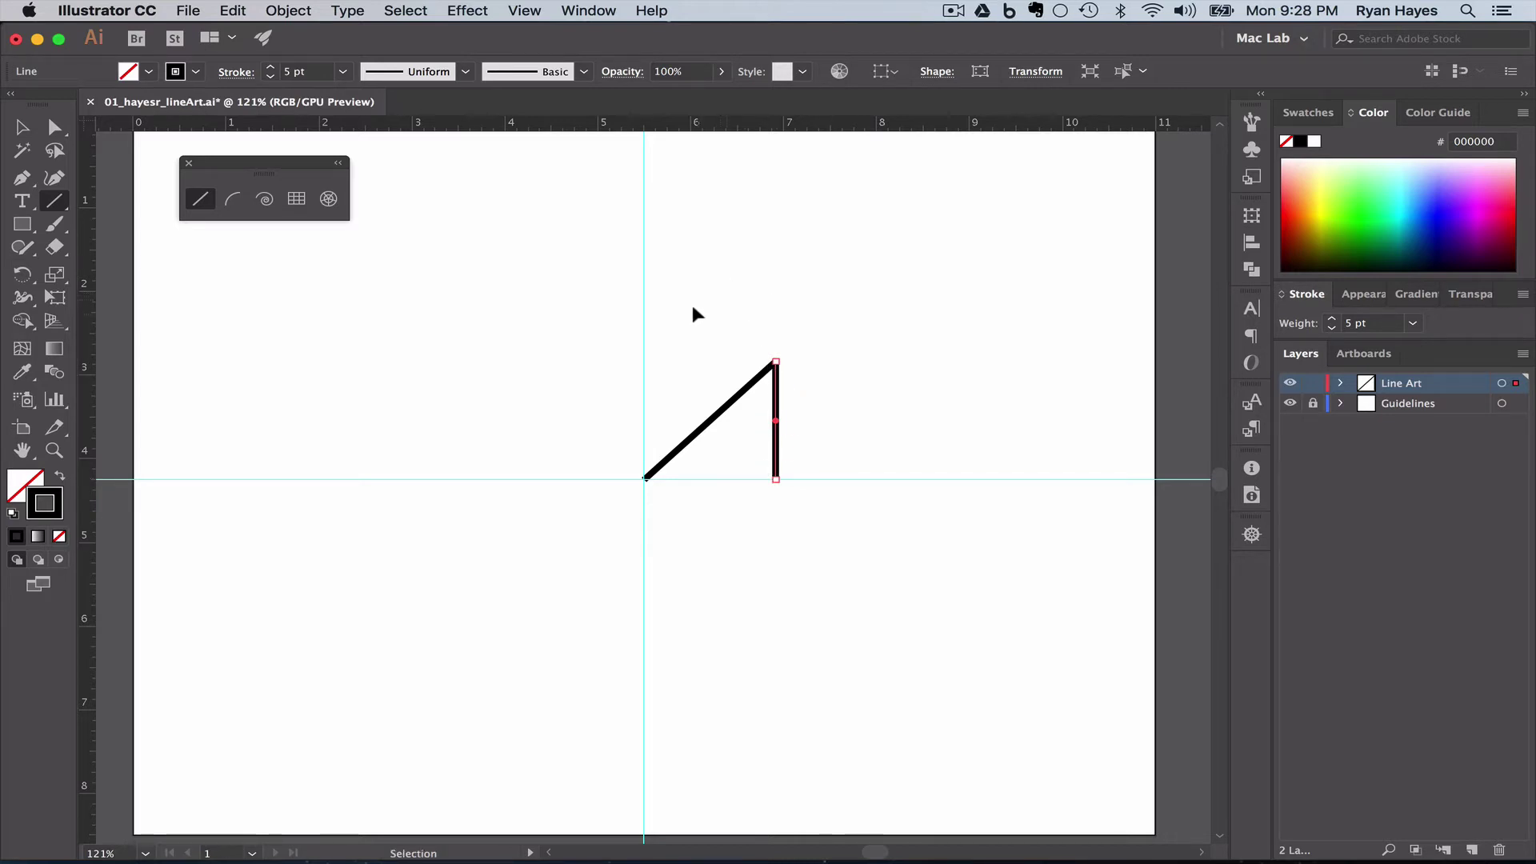
# Step: Marquee-select the diagonal and vertical lines of the first roof tooth
pyautogui.moveTo(681, 344); pyautogui.dragTo(812, 381)
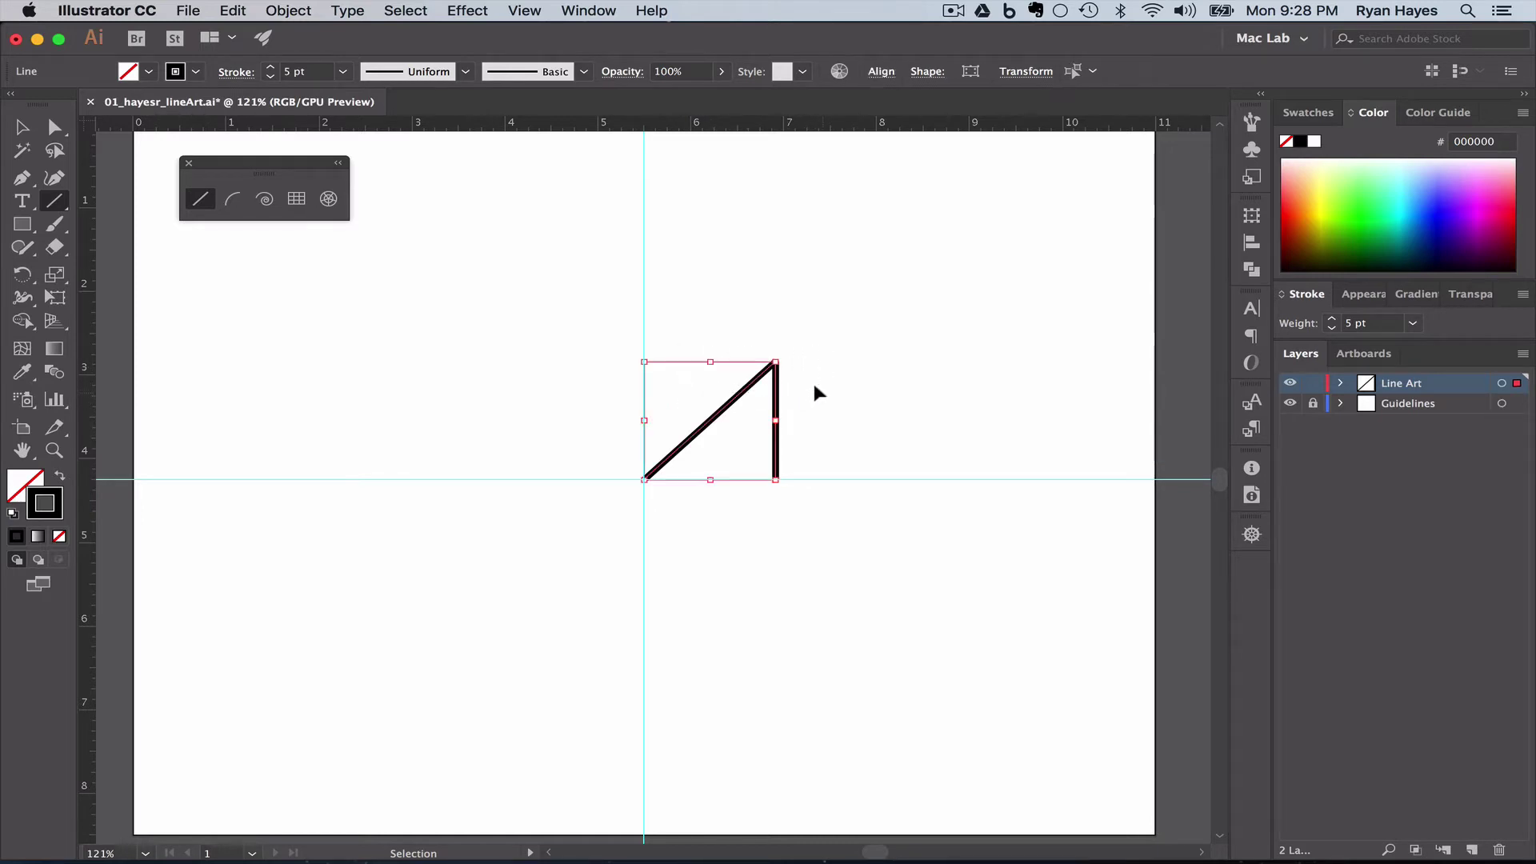
pyautogui.press('\\')
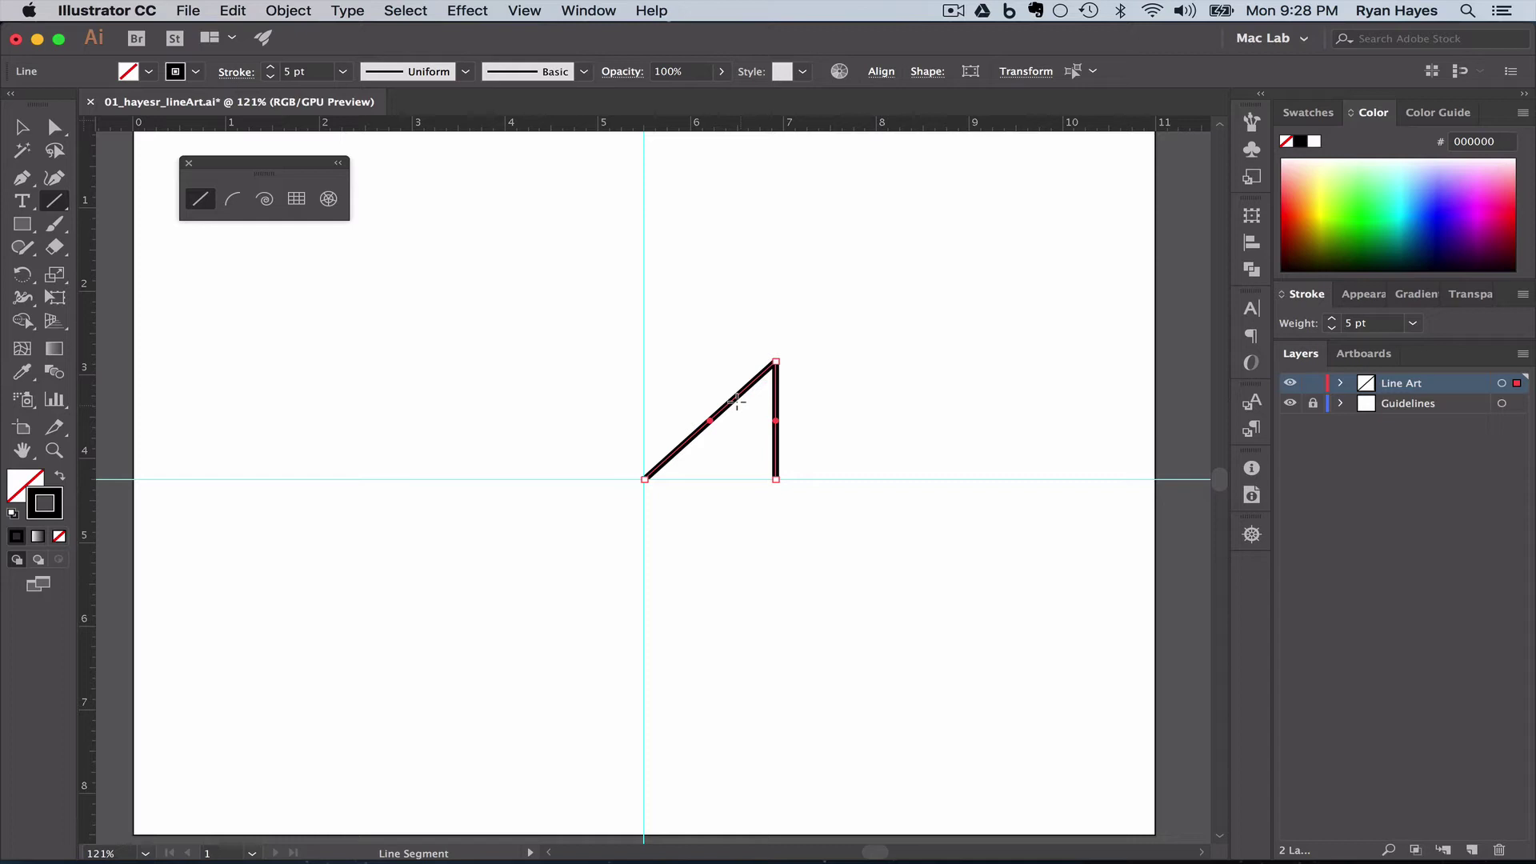
pyautogui.press('v')
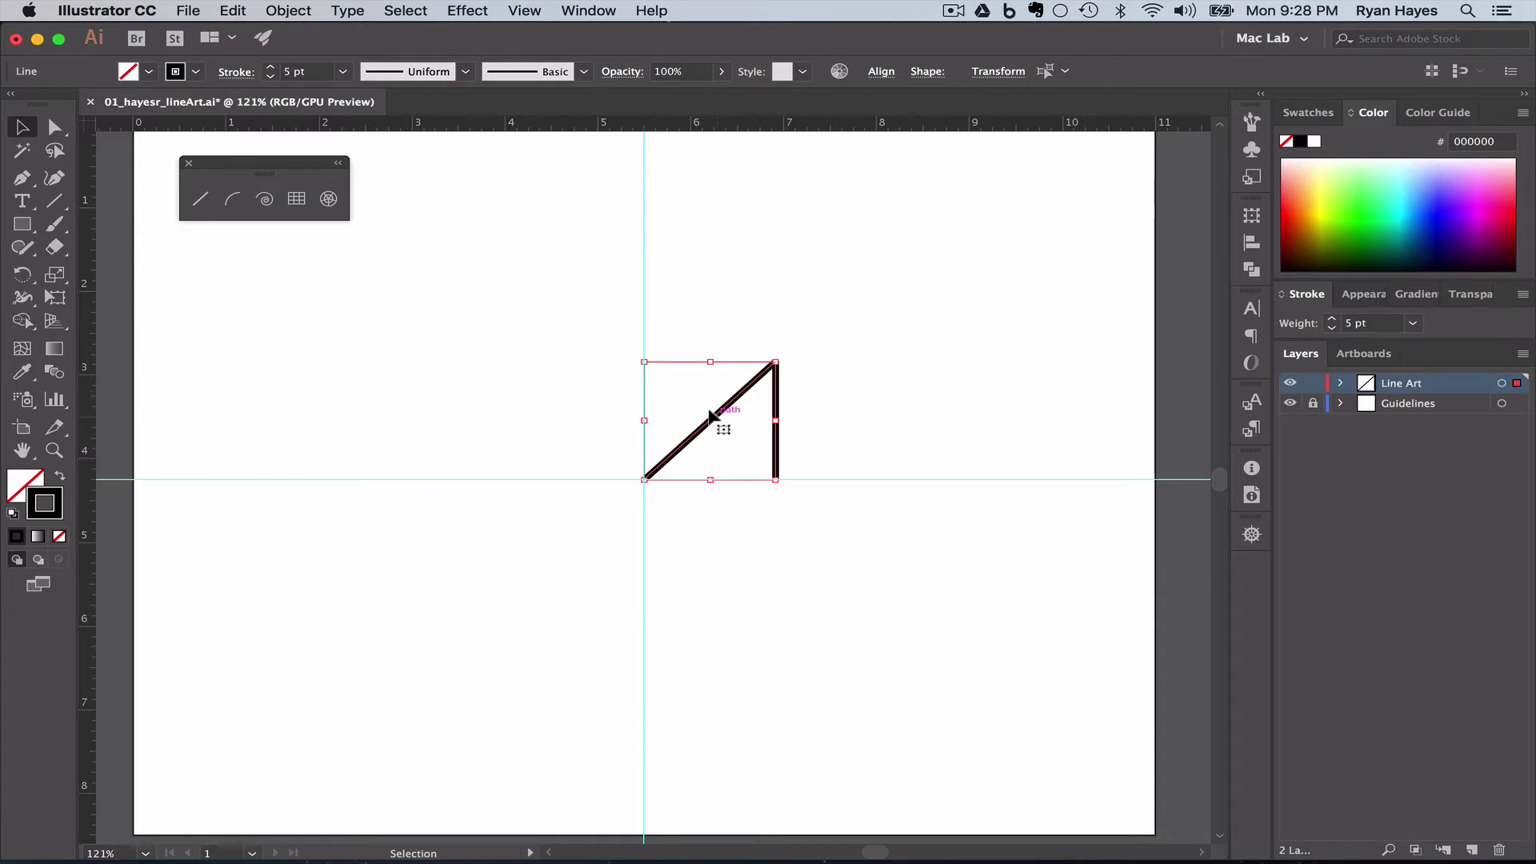
# Step: Shift+Option-drag a copy of the tooth left so it snaps to the first tooth's base
pyautogui.moveTo(711, 415); pyautogui.dragTo(655, 417)
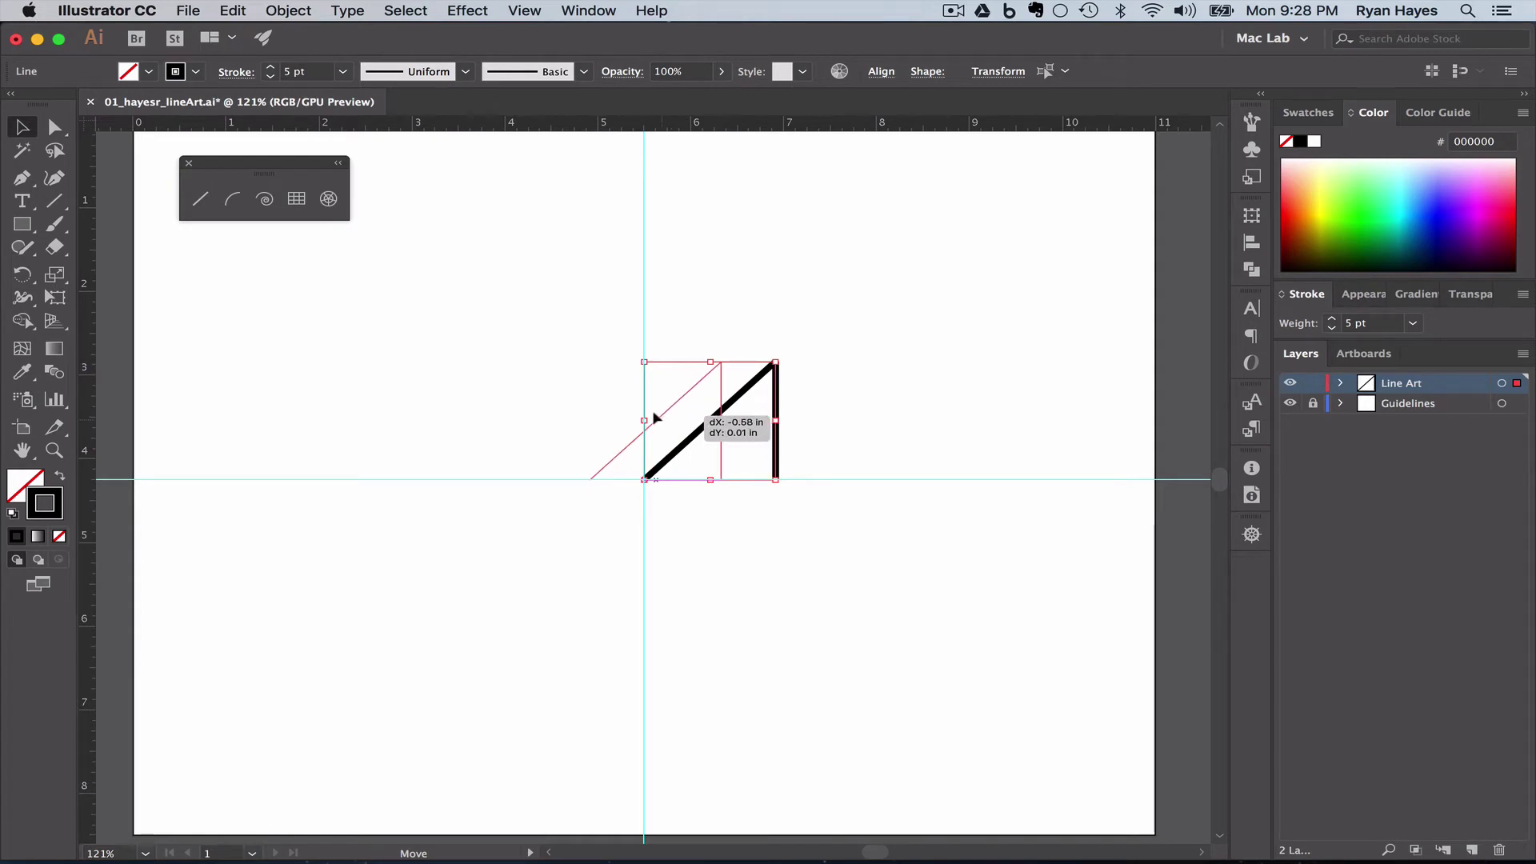
pyautogui.moveTo(654, 416); pyautogui.dragTo(578, 417)
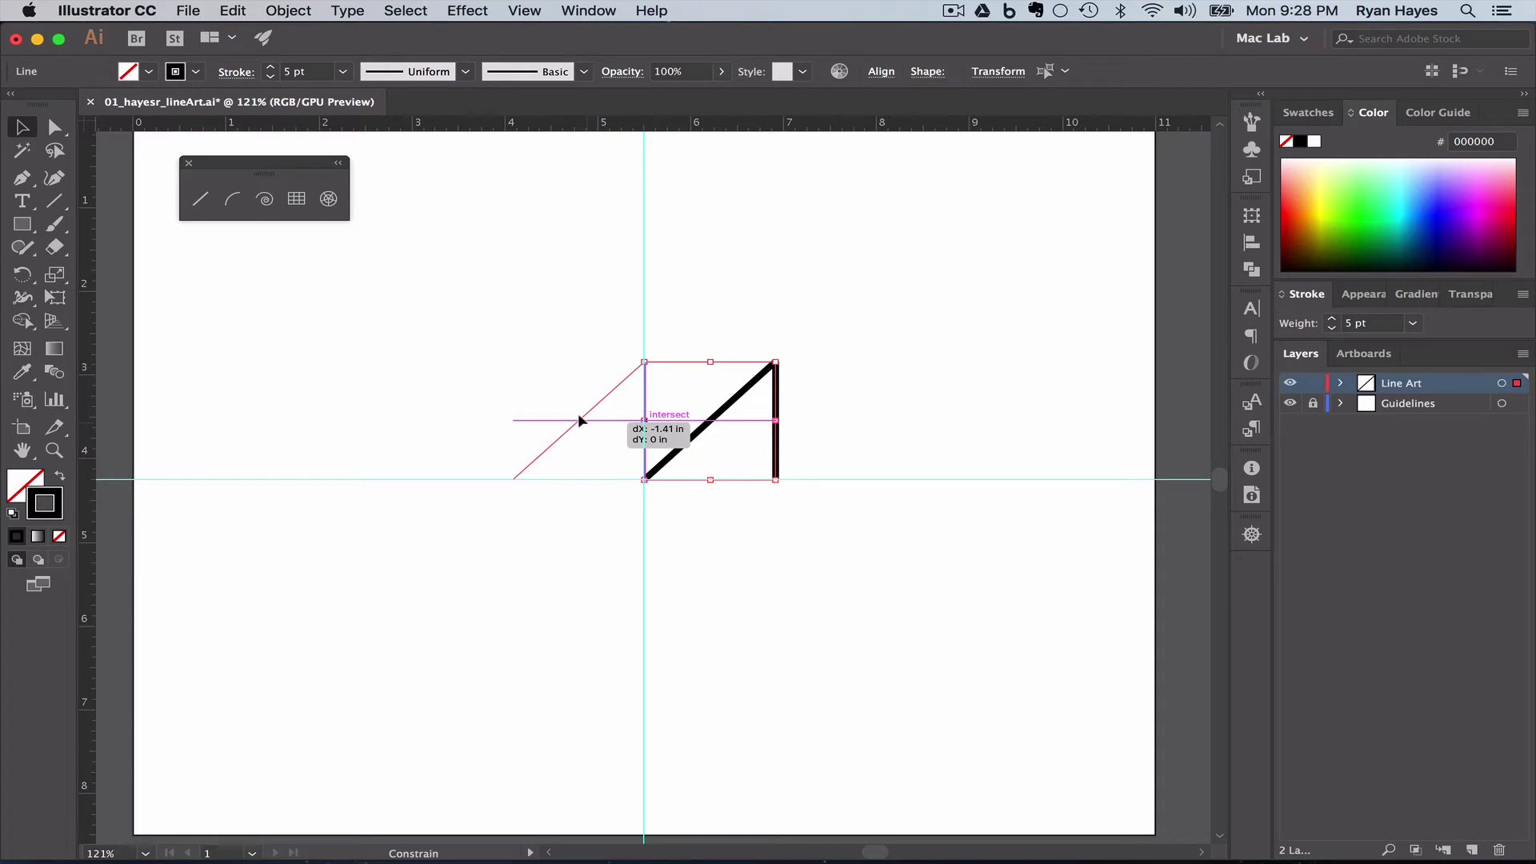
pyautogui.moveTo(580, 418); pyautogui.dragTo(580, 418)
pyautogui.press('alt')
pyautogui.moveTo(580, 418); pyautogui.dragTo(581, 420)
pyautogui.press('alt')
pyautogui.moveTo(581, 419); pyautogui.dragTo(582, 420)
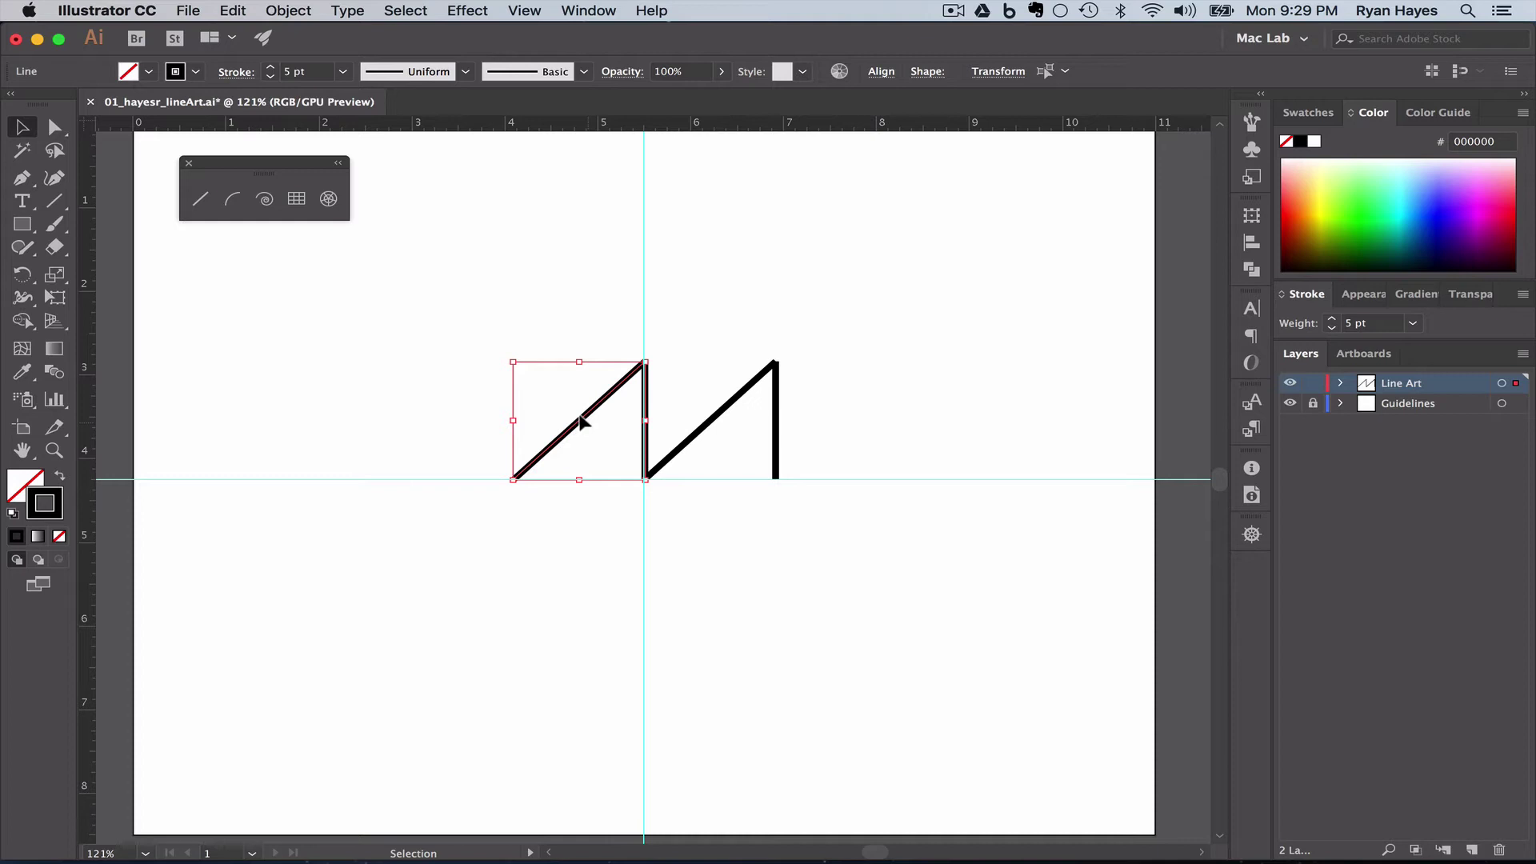
# Step: Repeat the copy-move with Cmd+D to add a third sawtooth on the left
pyautogui.press('a')
pyautogui.press('super+d')
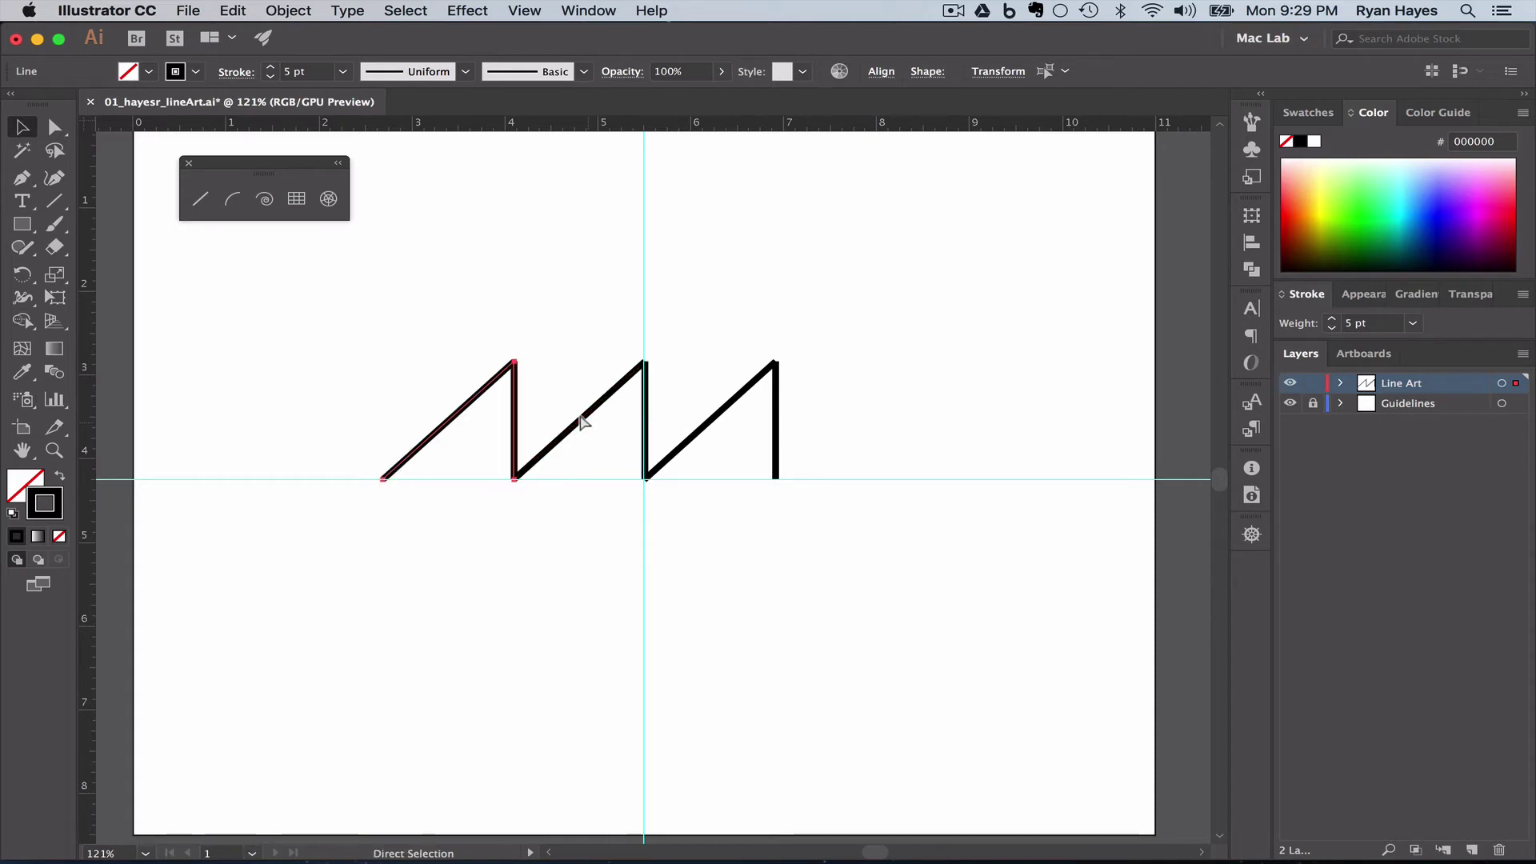
pyautogui.press('v')
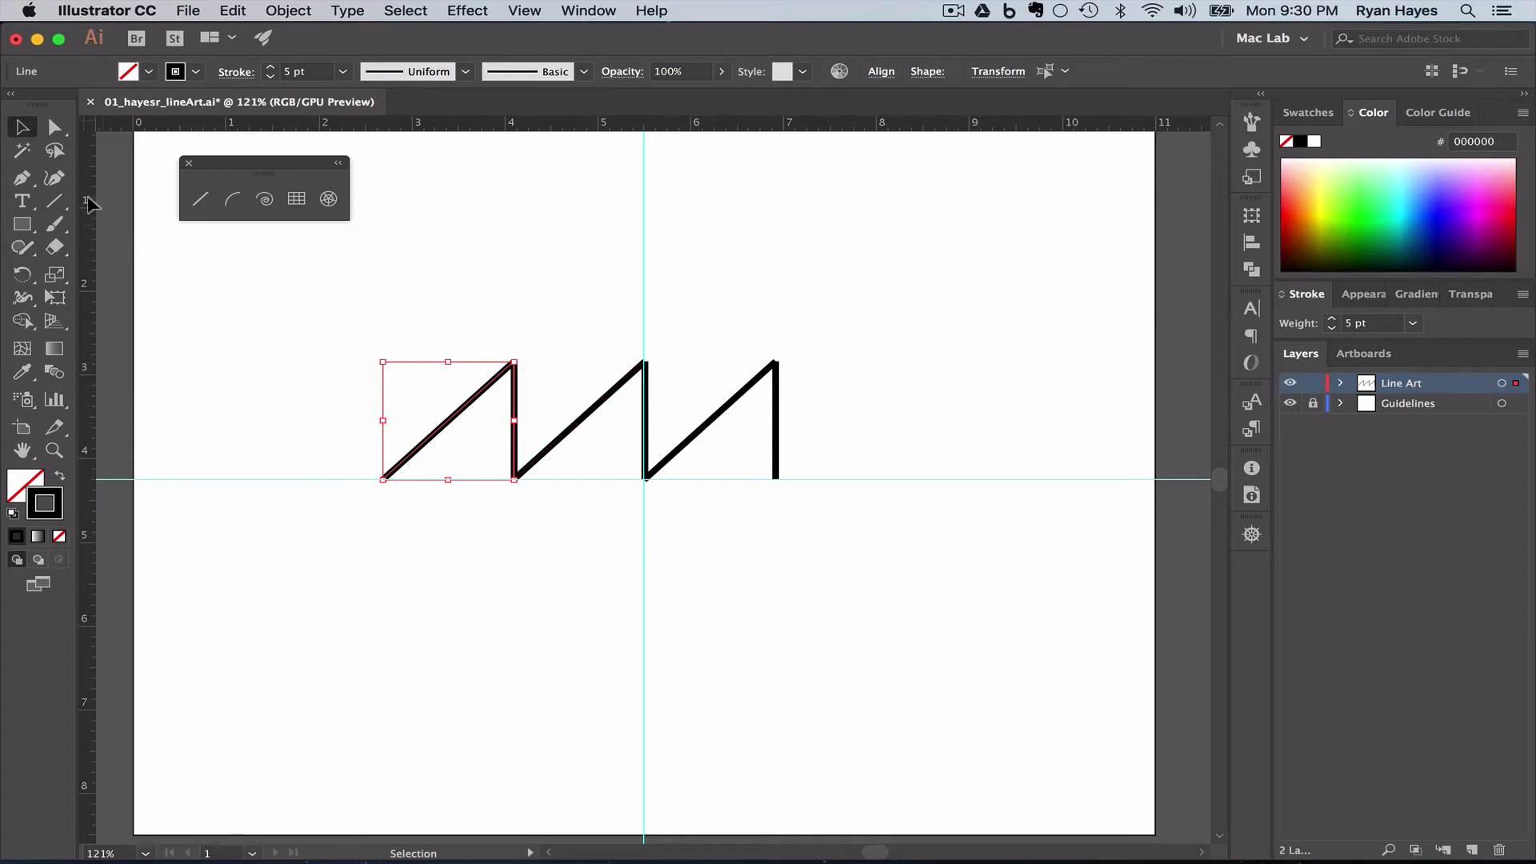
# Step: Draw the left wall as a 3.73 in vertical line down from the roof's left end
pyautogui.click(200, 198)
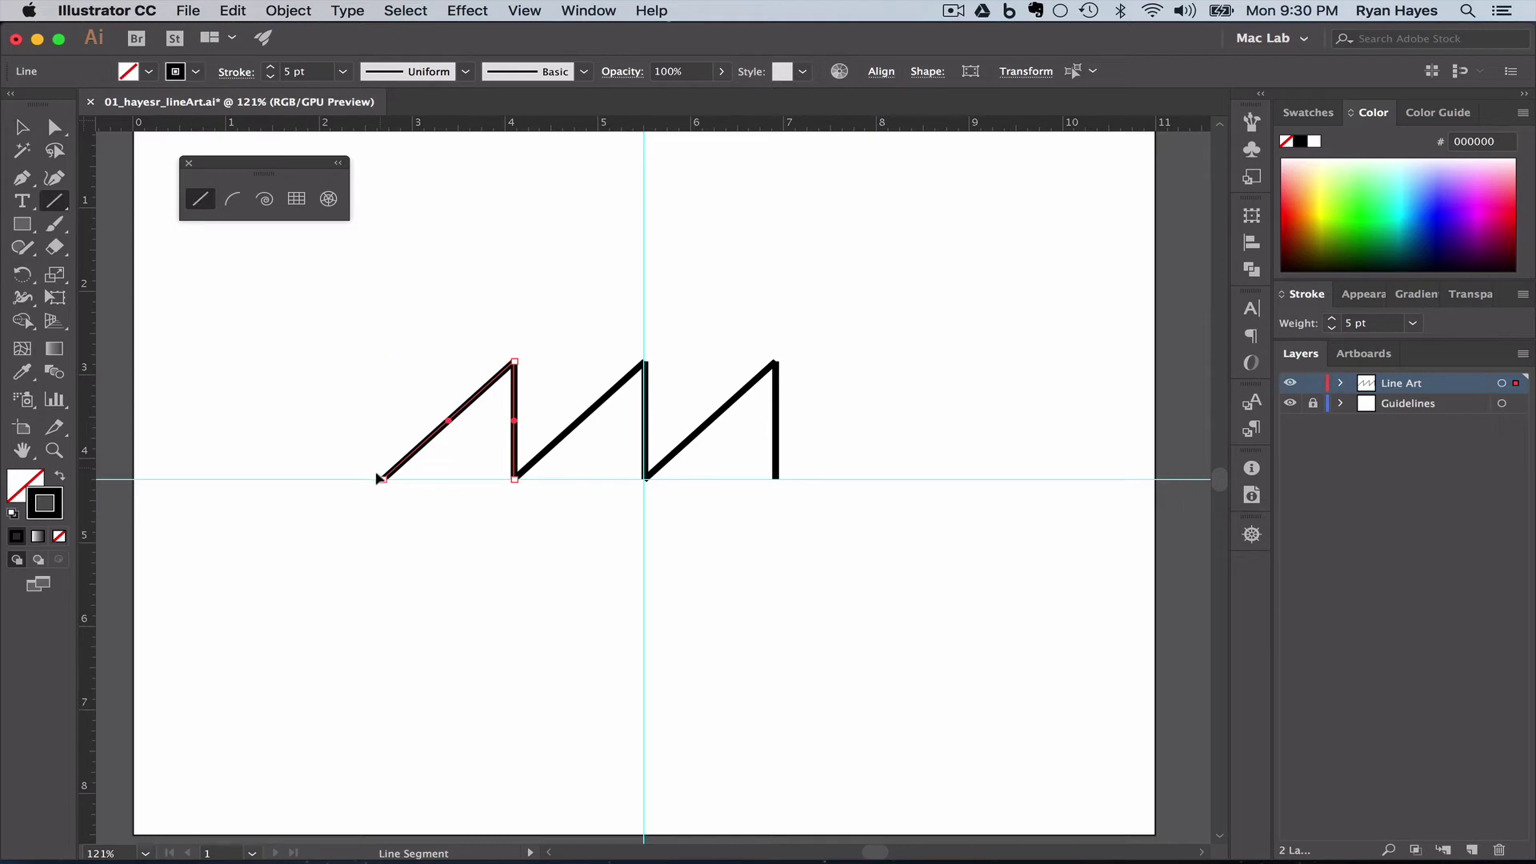
pyautogui.moveTo(381, 478); pyautogui.dragTo(372, 529)
pyautogui.press('super+z')
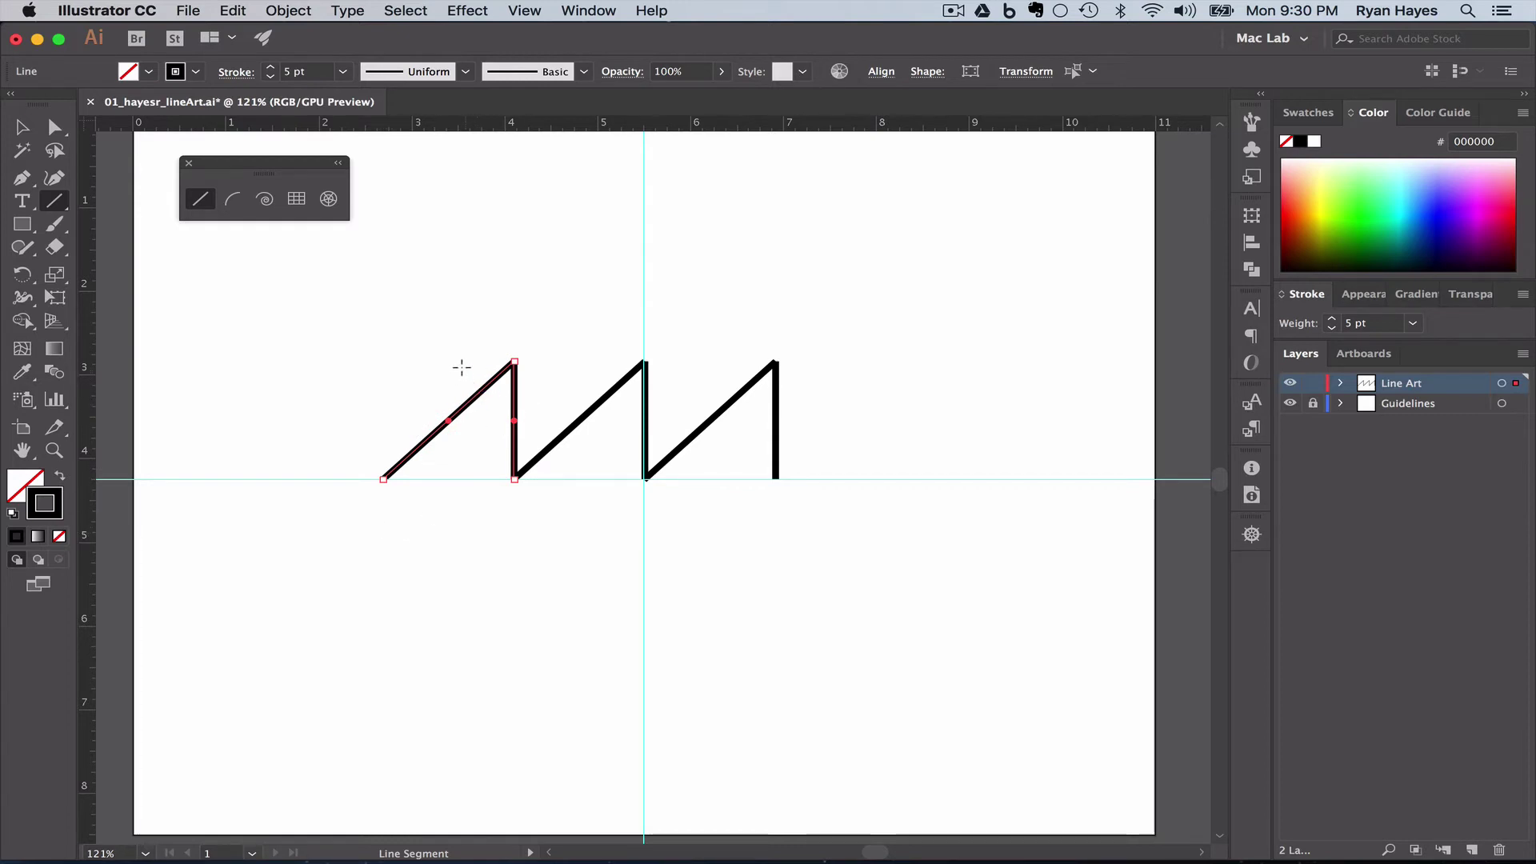
pyautogui.keyDown('super'); pyautogui.click(418, 302); pyautogui.keyUp('super')
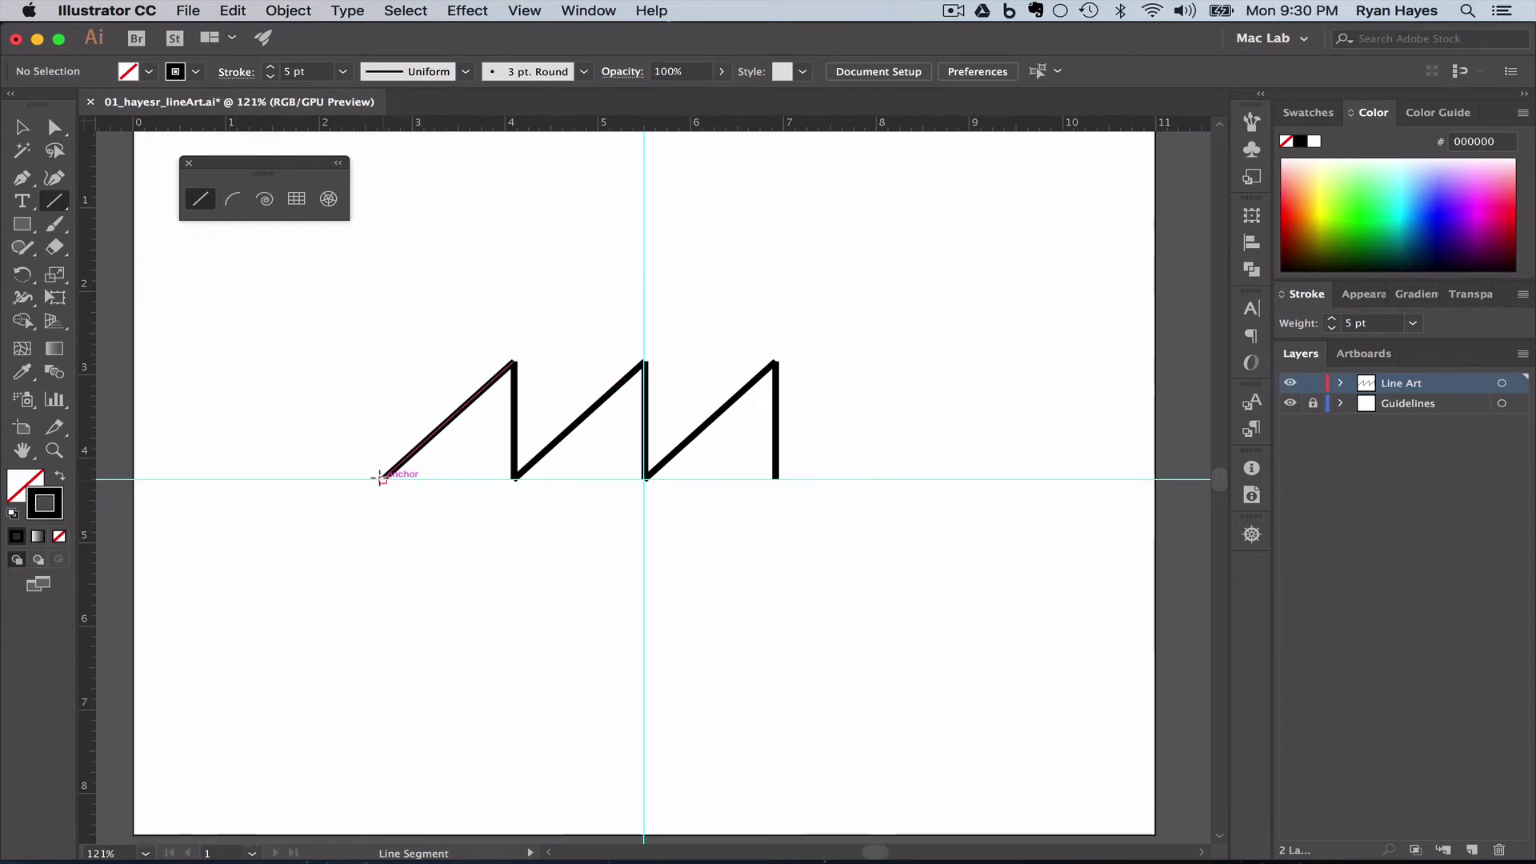
pyautogui.moveTo(381, 478); pyautogui.dragTo(384, 789)
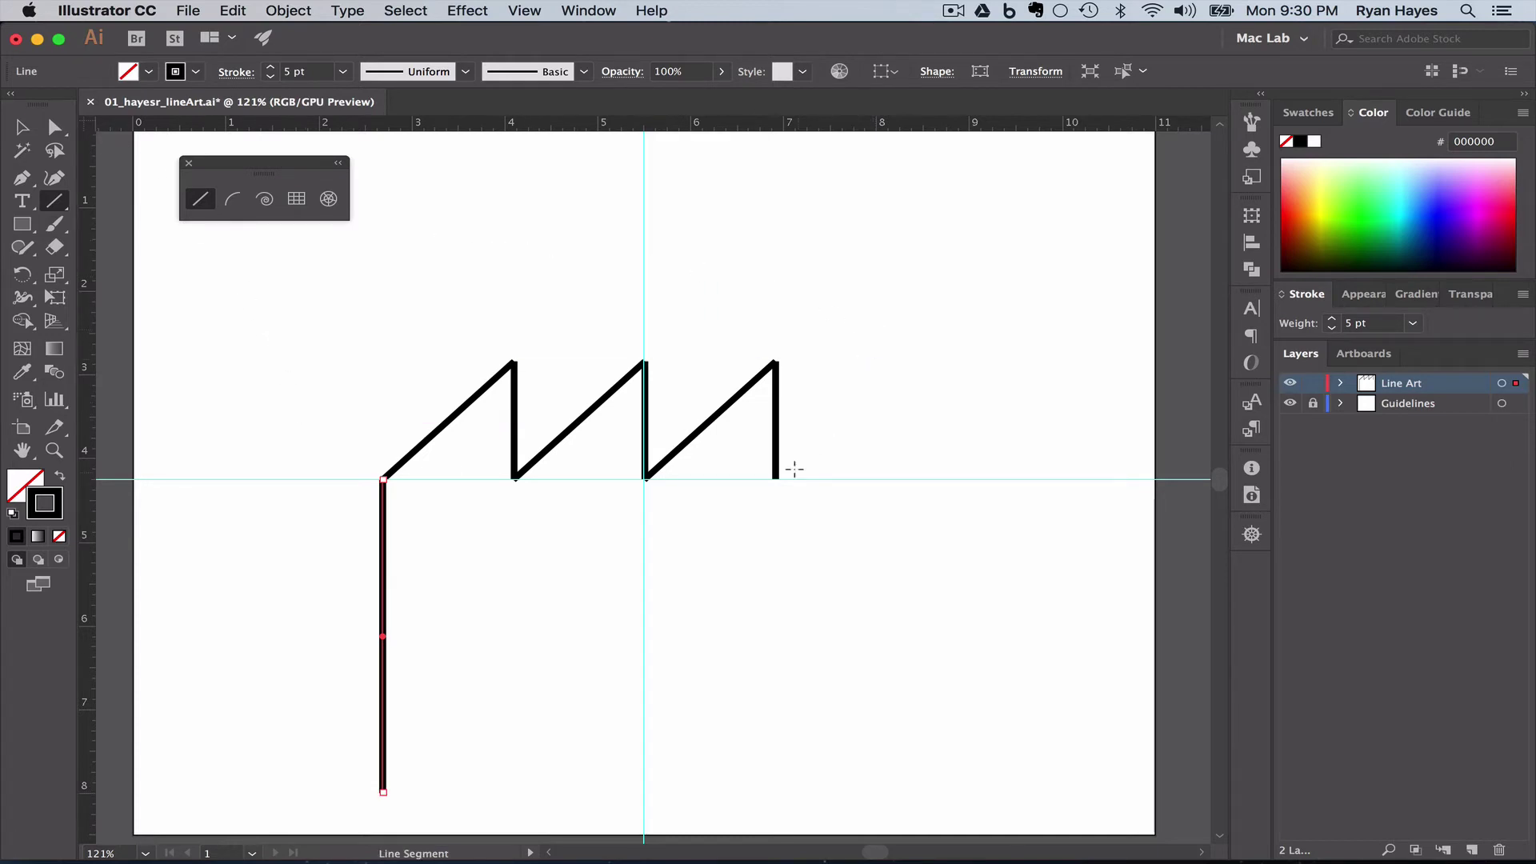
# Step: Drag the roof's right-end bottom anchor straight down level with the left wall's bottom
pyautogui.press('a')
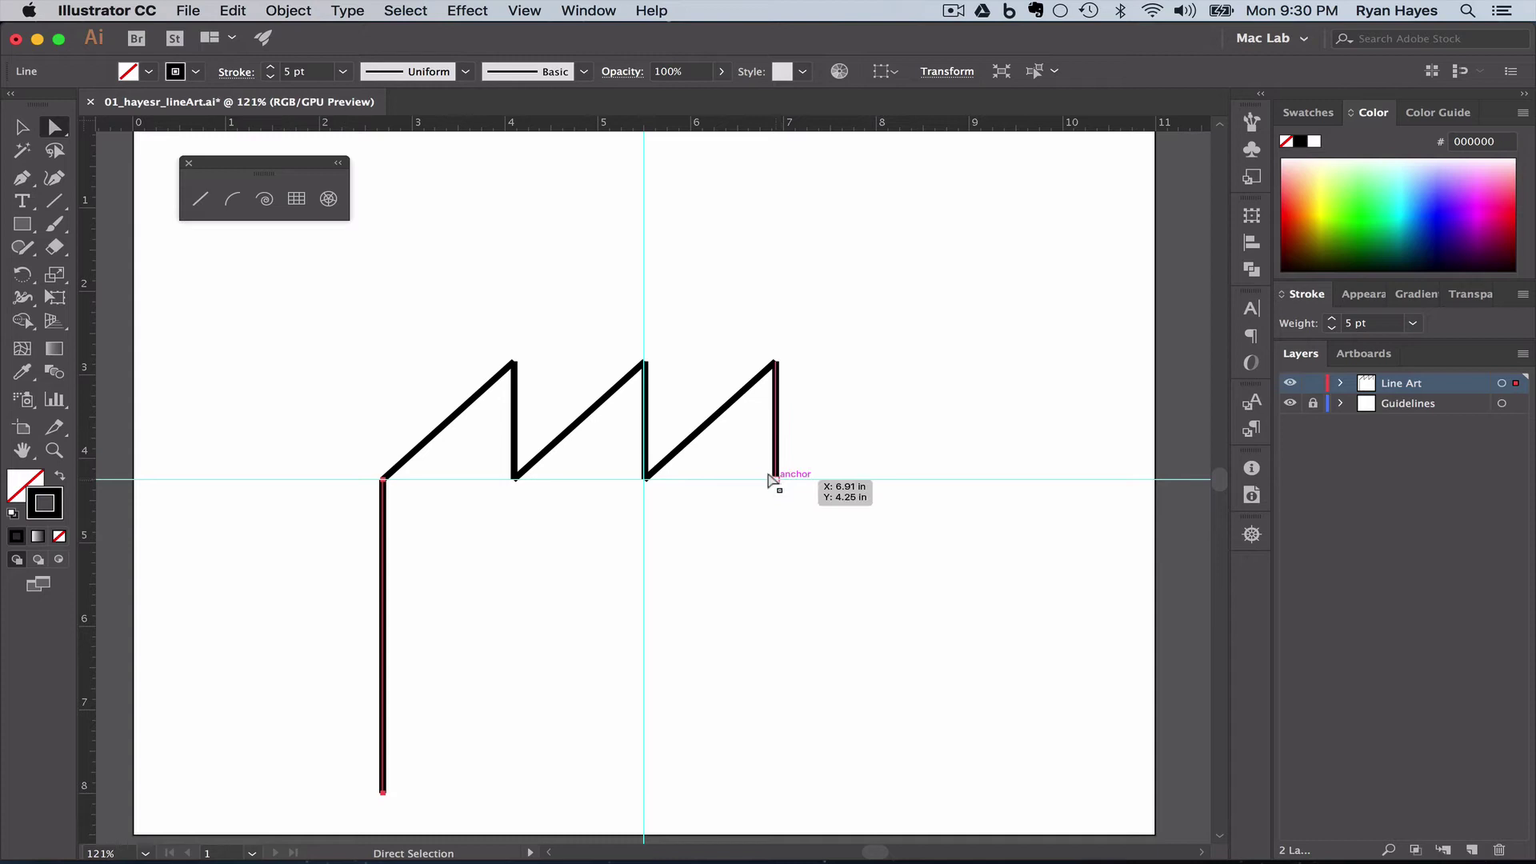
pyautogui.click(772, 478)
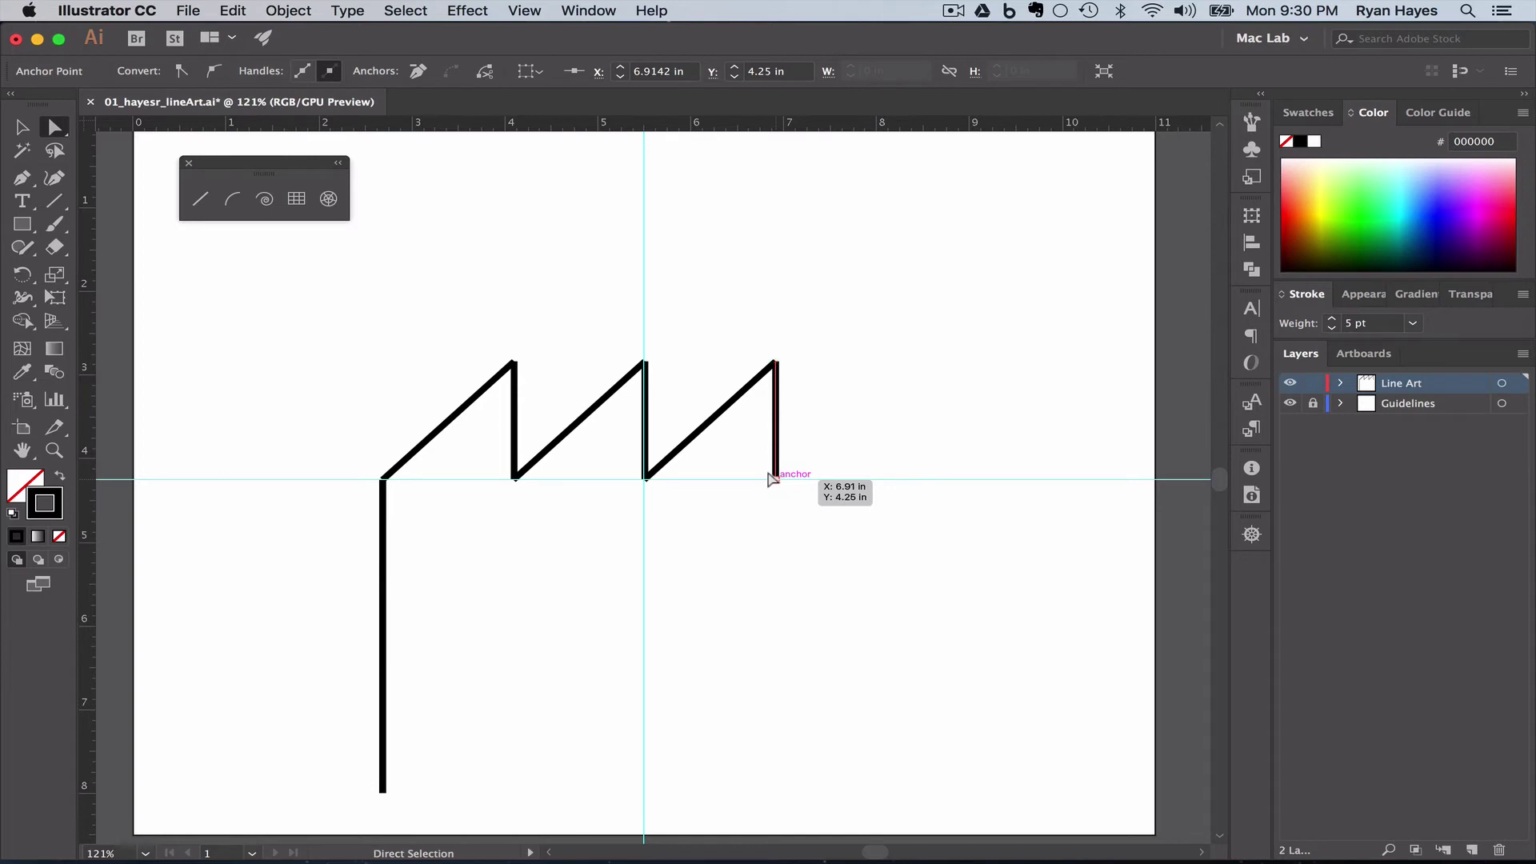
pyautogui.press('super+shift+a')
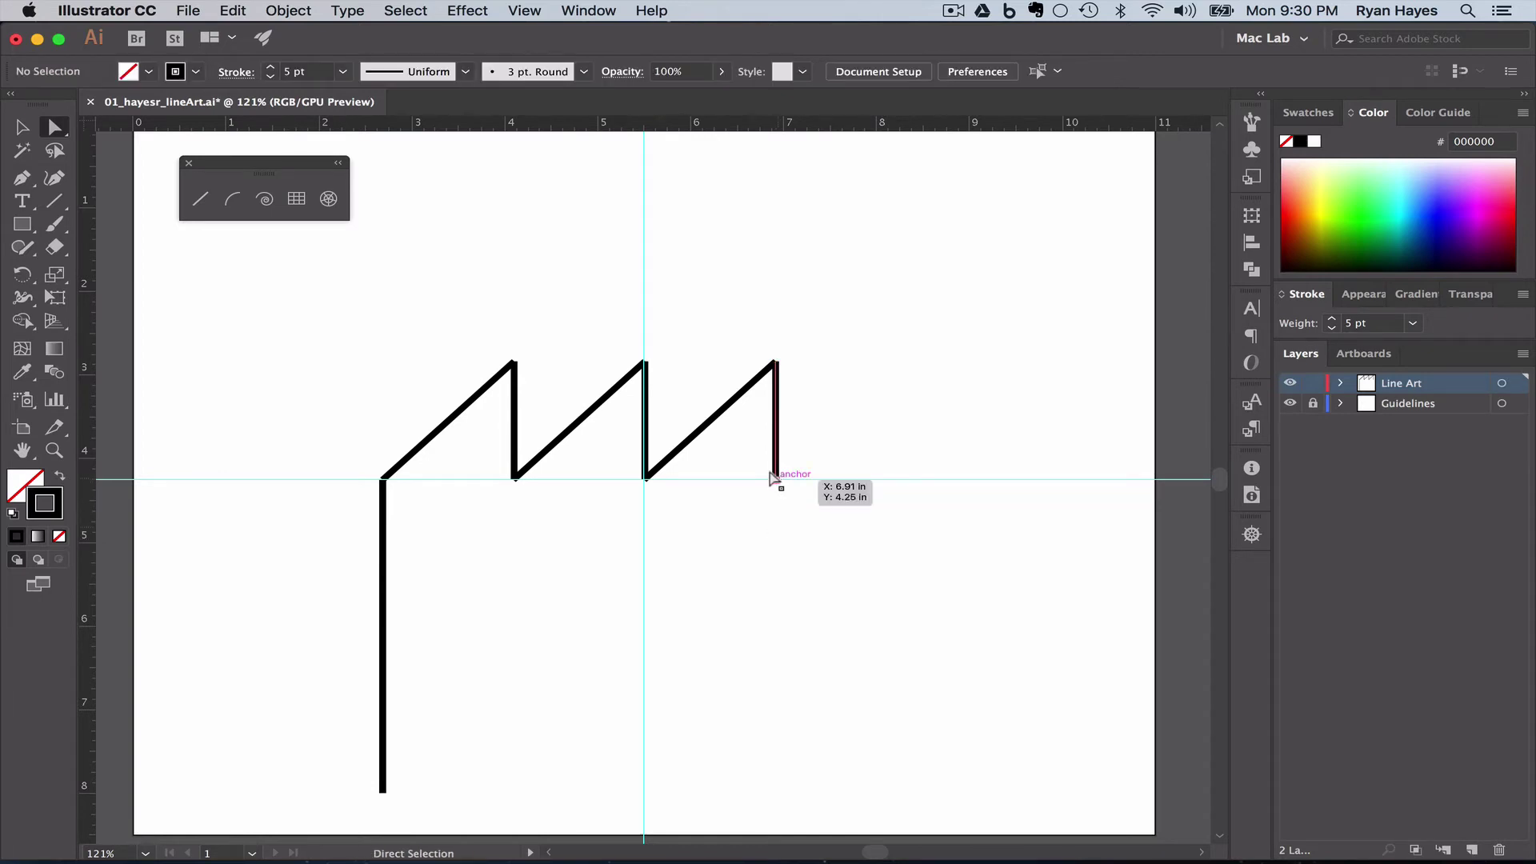
pyautogui.moveTo(773, 477); pyautogui.dragTo(773, 783)
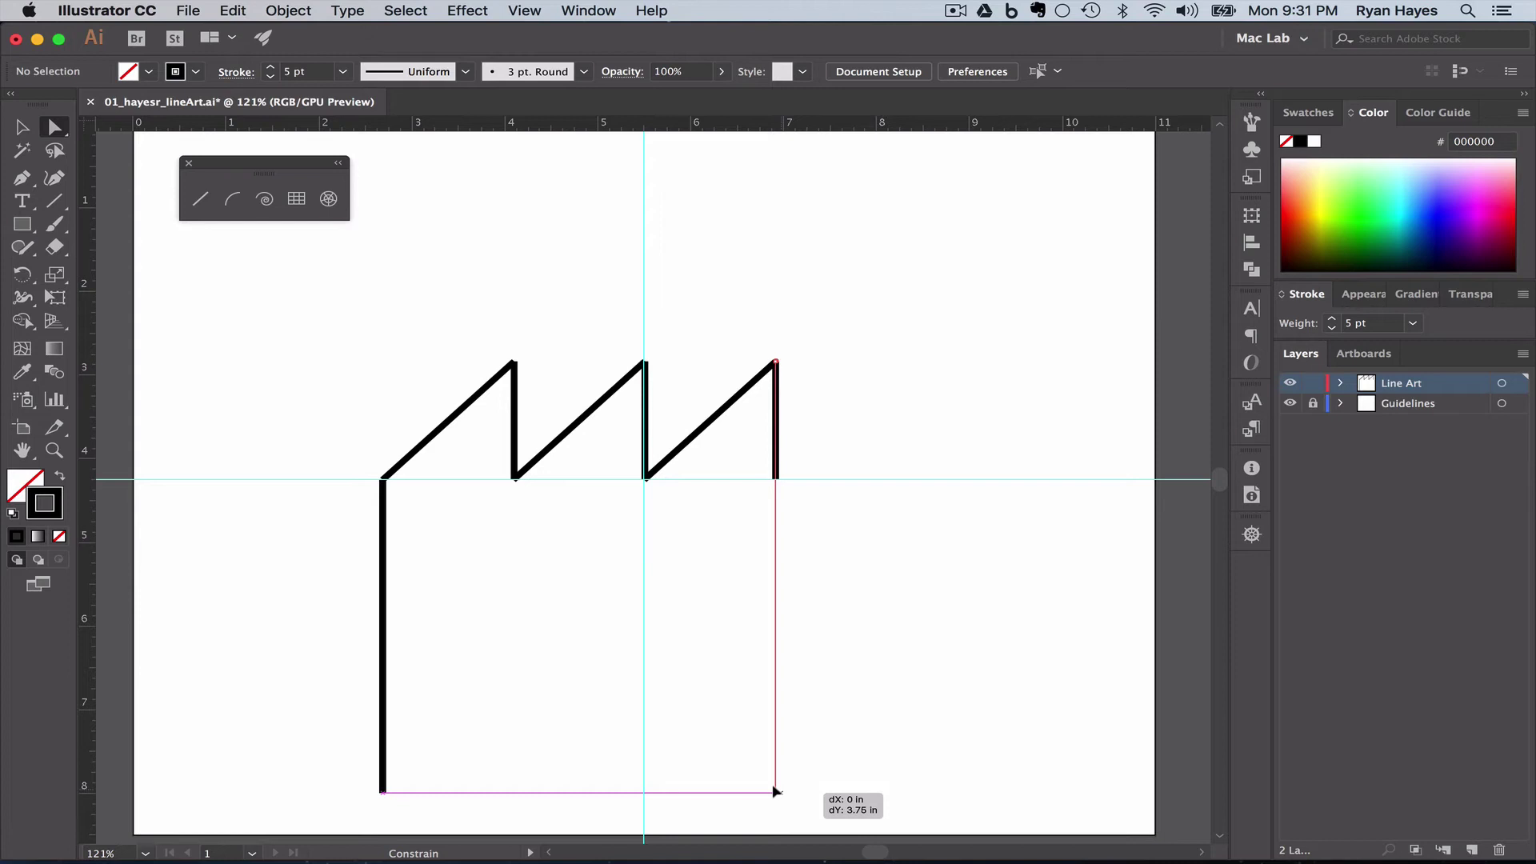
pyautogui.moveTo(775, 792); pyautogui.dragTo(775, 792)
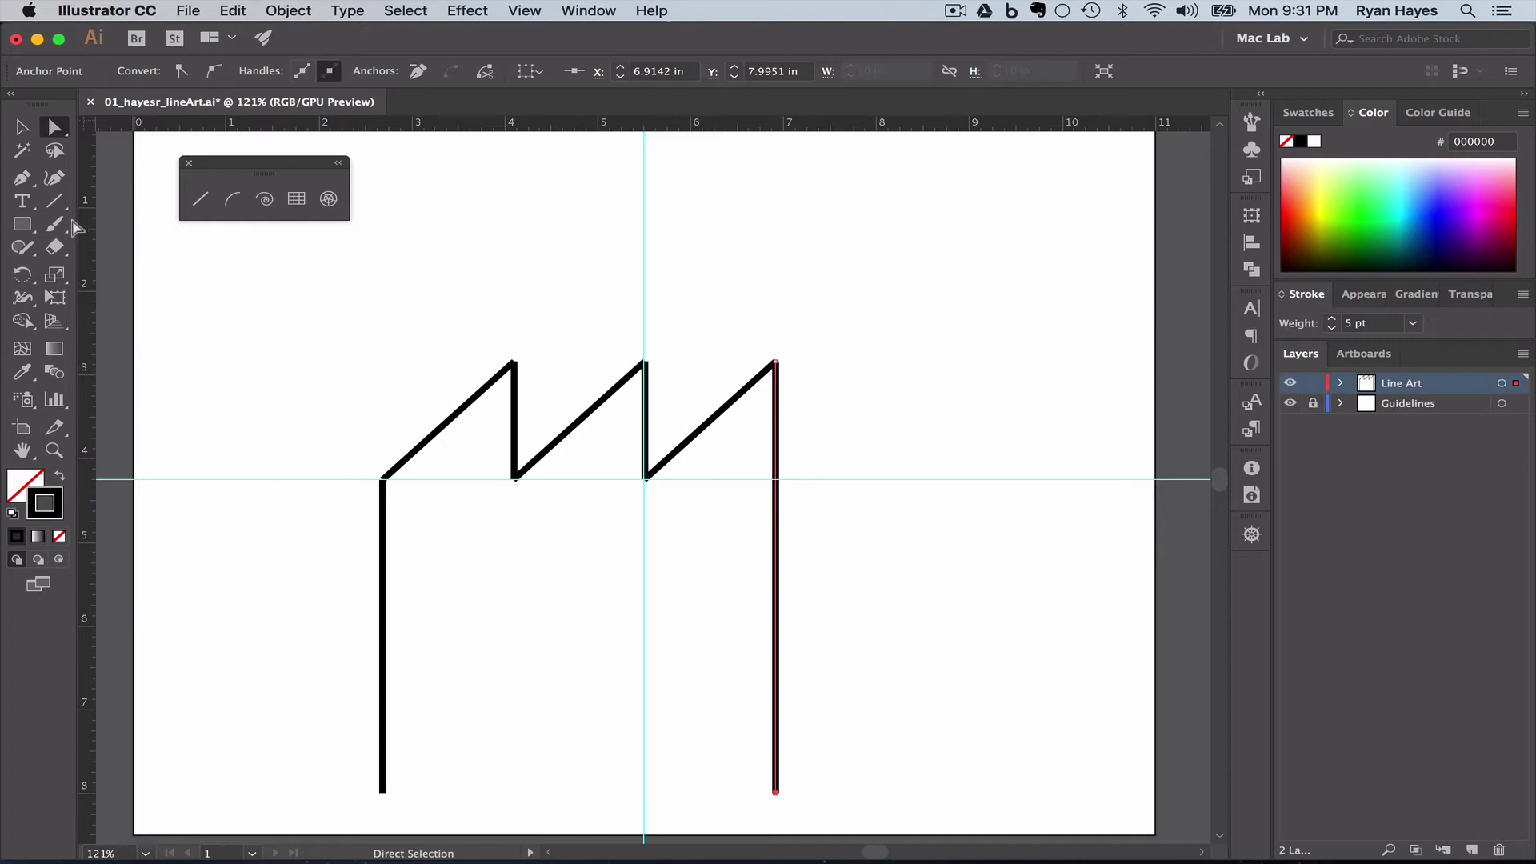
# Step: Select the Line Segment tool from the floating panel
pyautogui.click(201, 199)
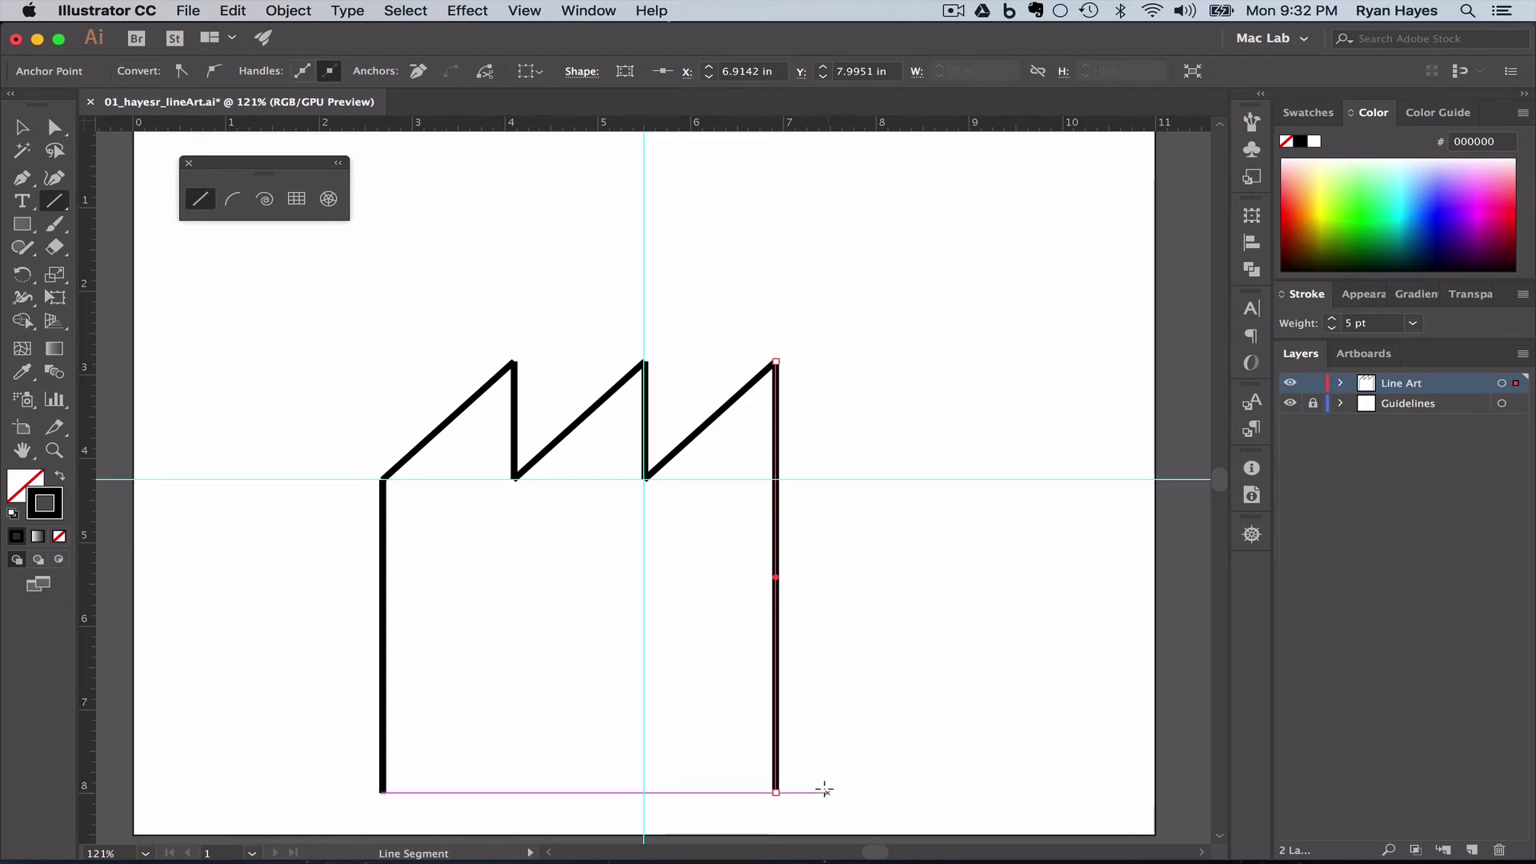
# Step: Draw a 6.5 in vertical line up from the base just right of the right wall, then deselect
pyautogui.moveTo(827, 791); pyautogui.dragTo(824, 247)
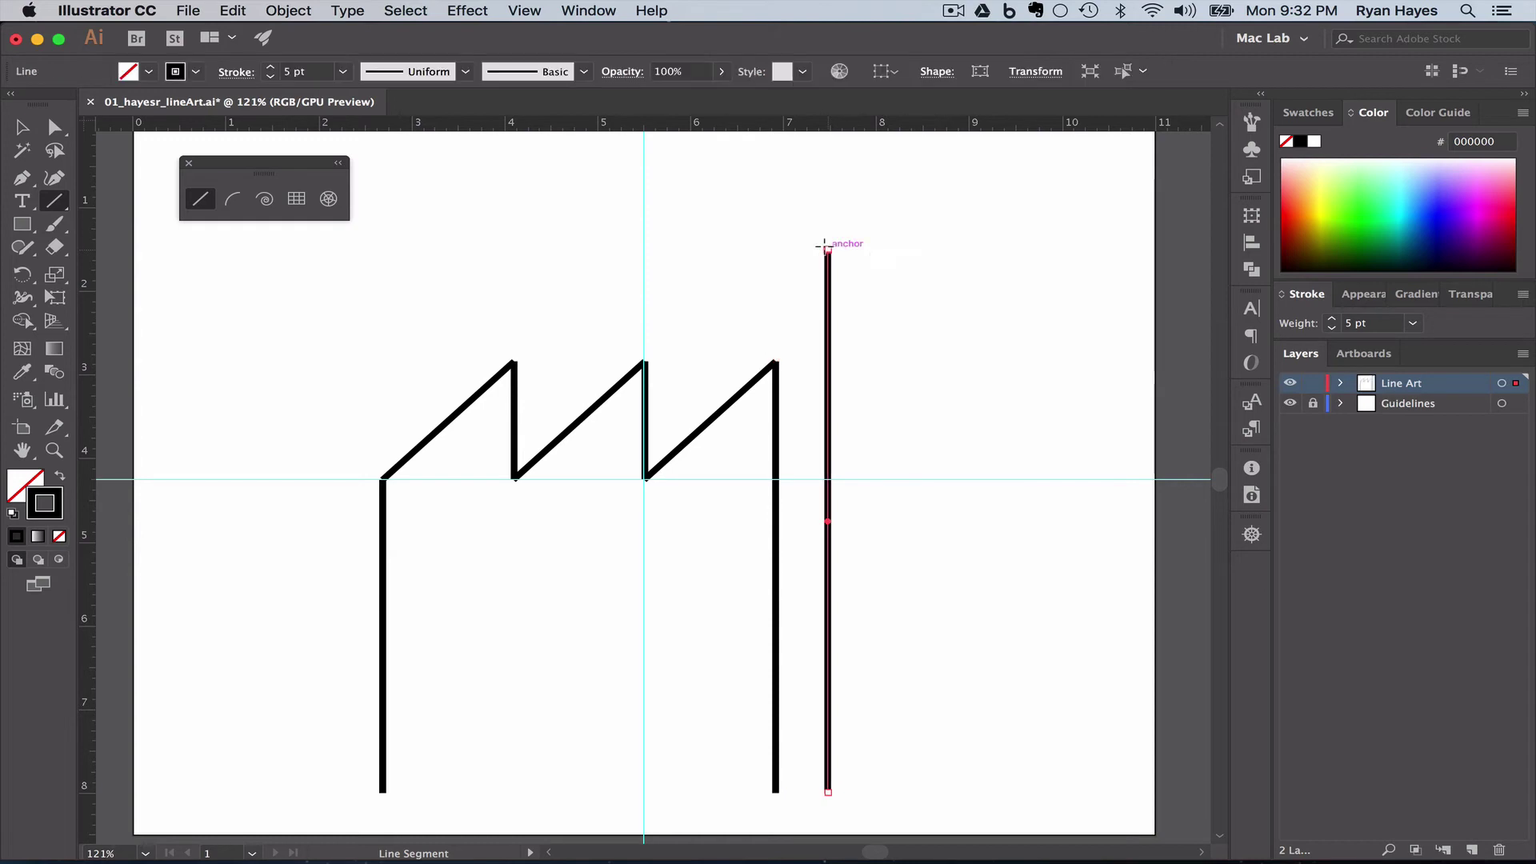
pyautogui.keyDown('super'); pyautogui.click(879, 237); pyautogui.keyUp('super')
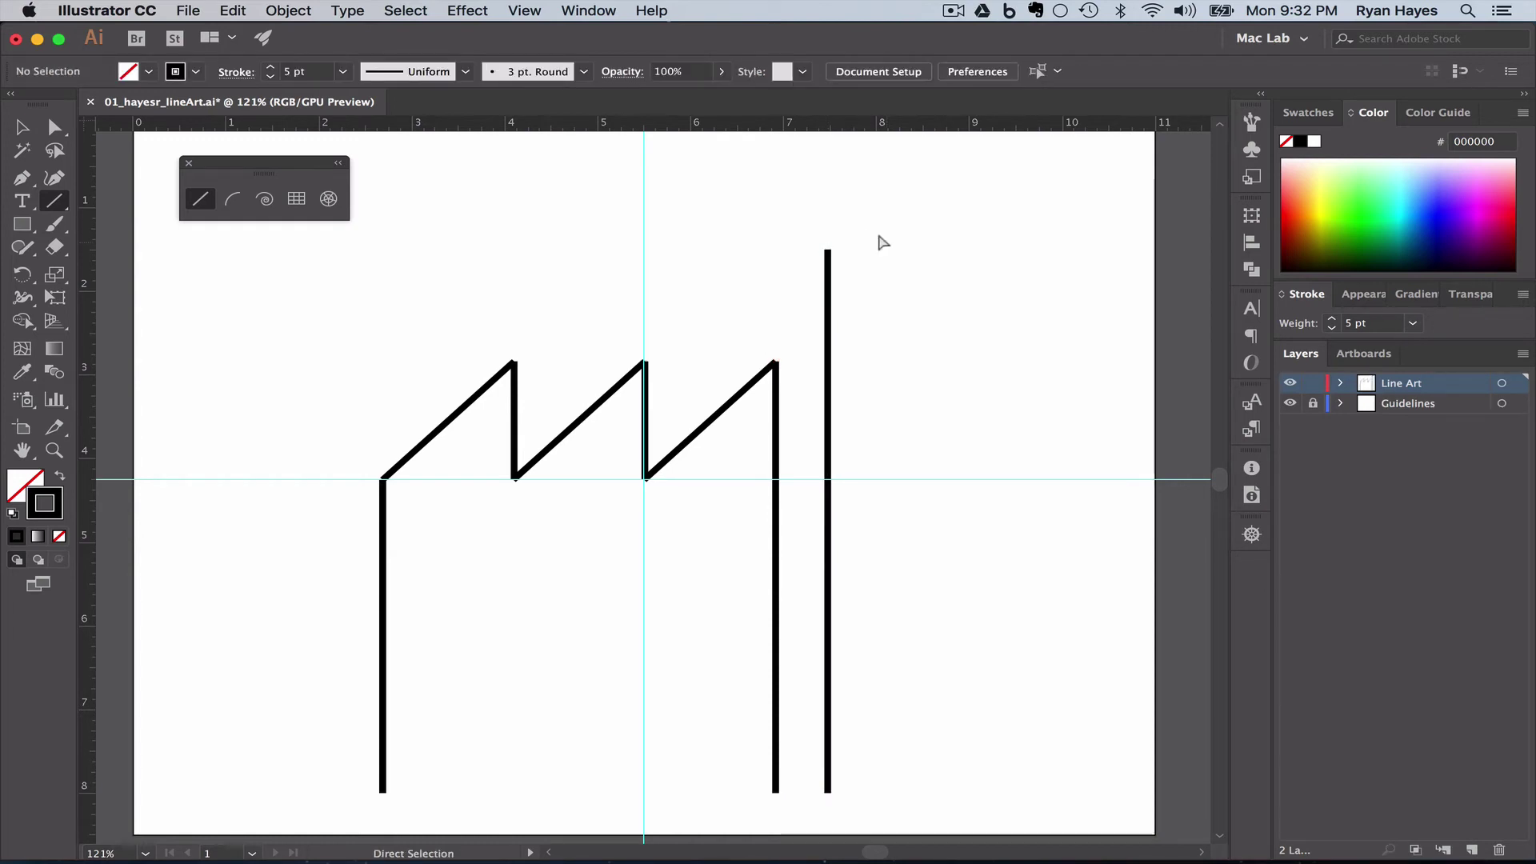
# Step: Draw a short horizontal cap about 1 in long rightward from the tall vertical's top
pyautogui.moveTo(828, 245); pyautogui.dragTo(918, 248)
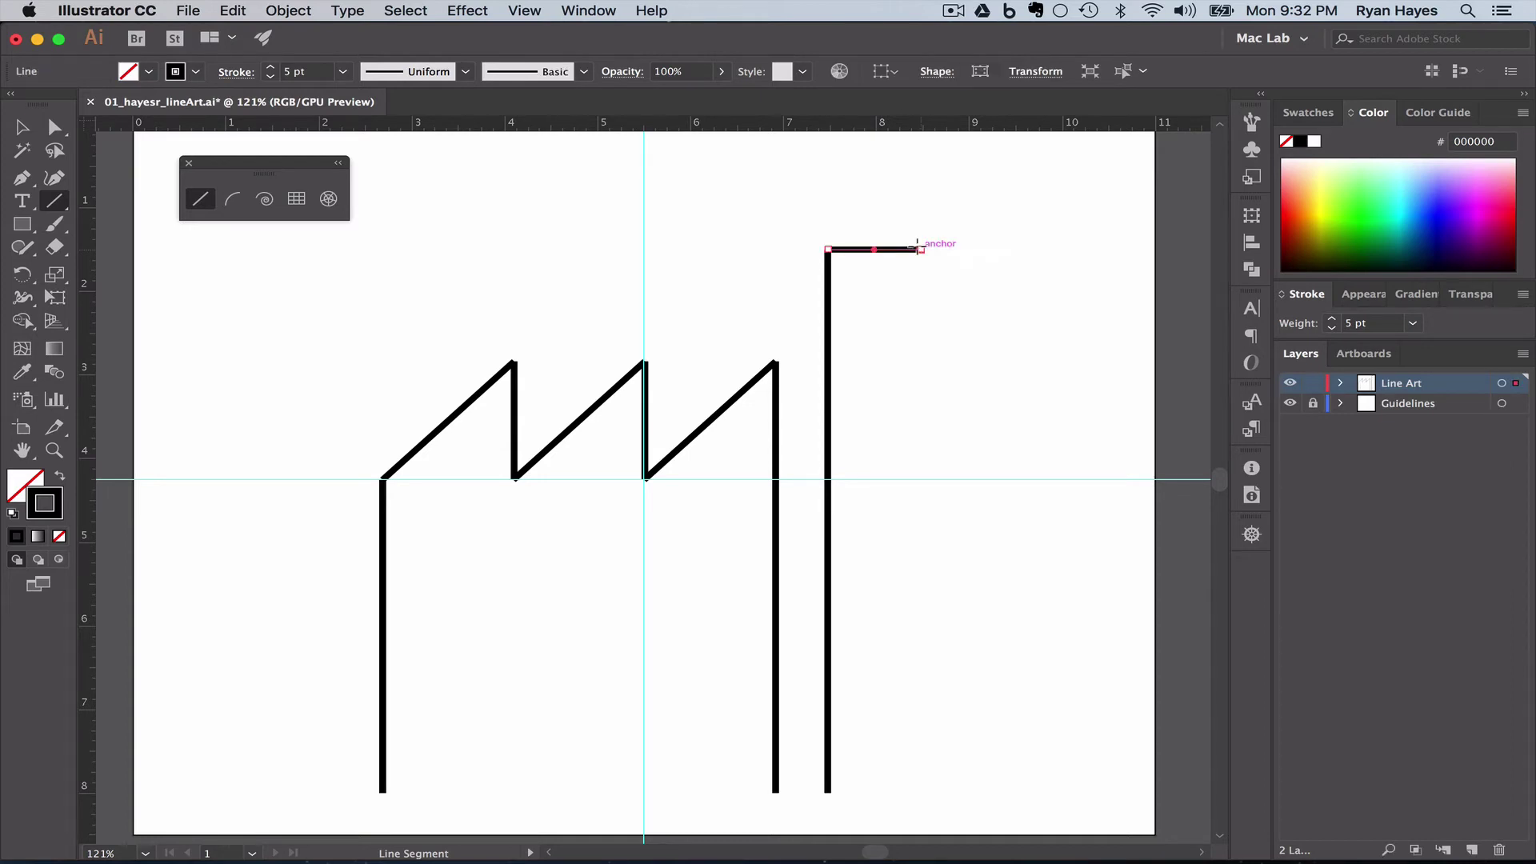
pyautogui.keyDown('super'); pyautogui.click(926, 214); pyautogui.keyUp('super')
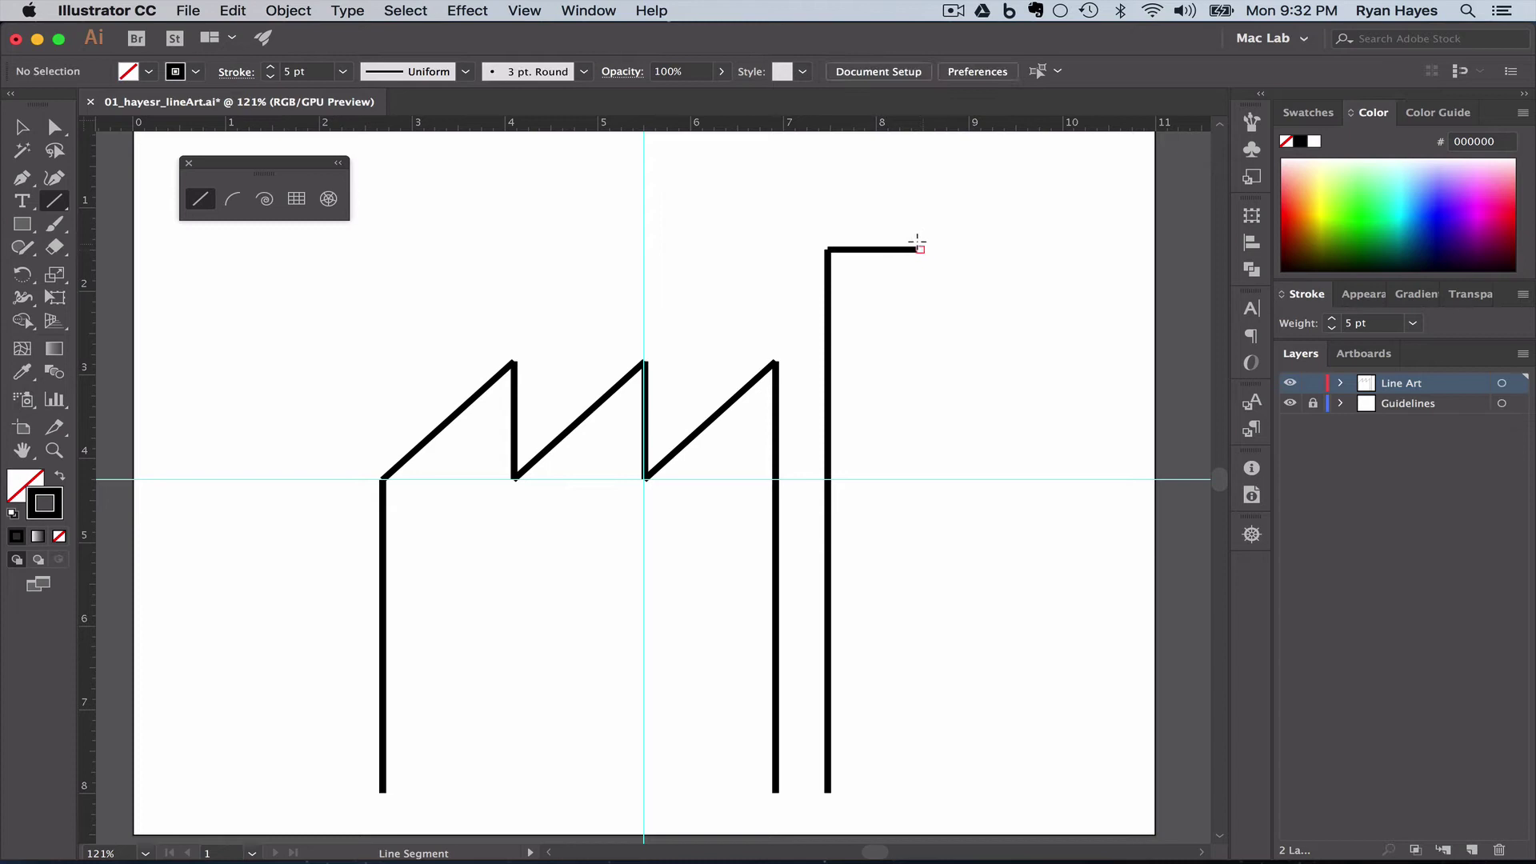
# Step: Draw the 6.5 in right side down from the cap to the base, then select the whole first smokestack
pyautogui.moveTo(918, 248); pyautogui.dragTo(919, 791)
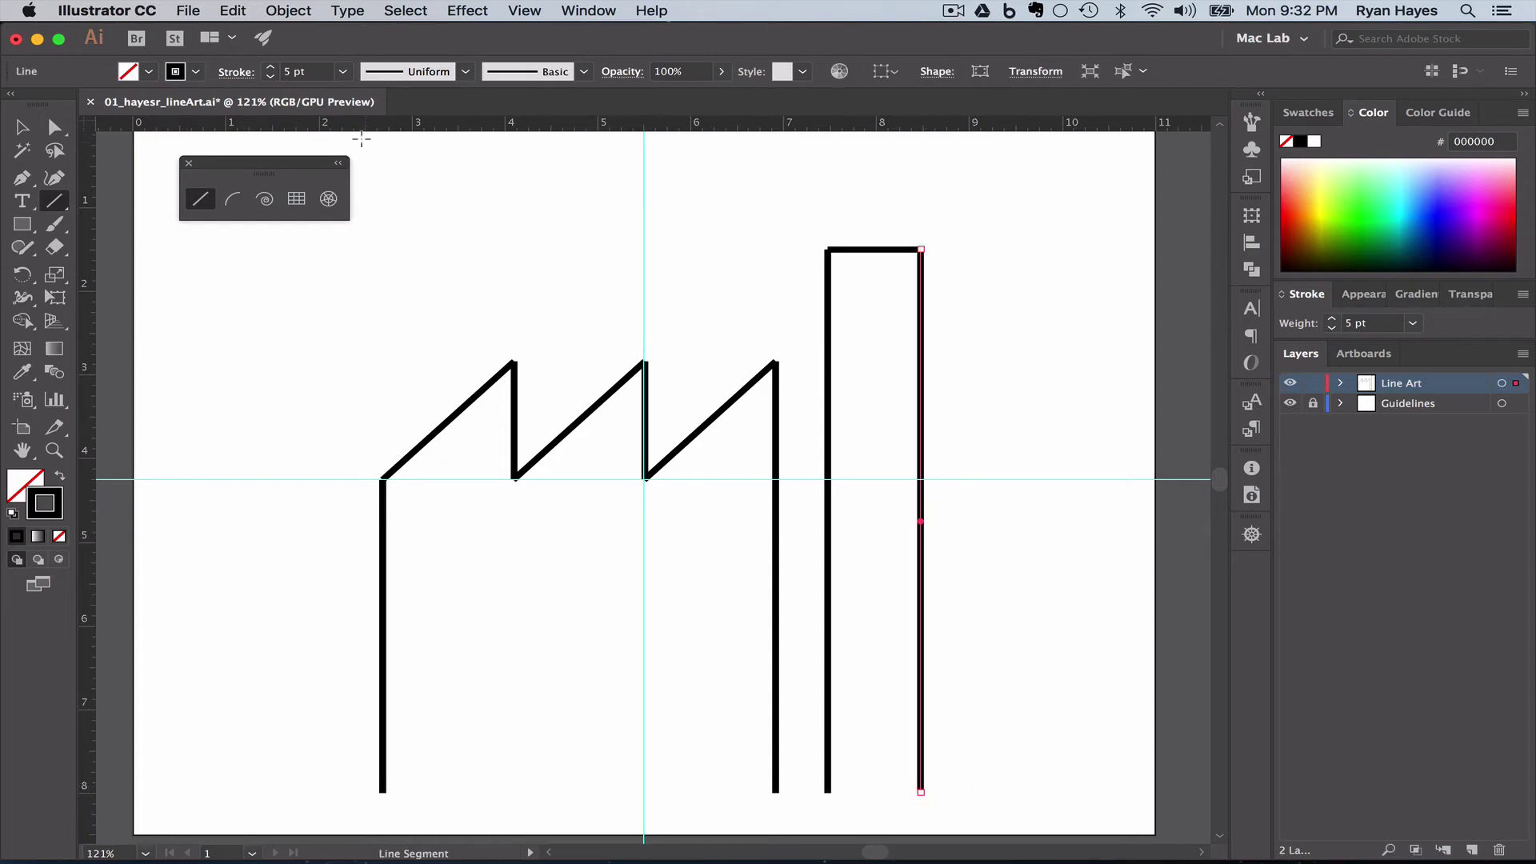
pyautogui.press('v')
pyautogui.moveTo(768, 212); pyautogui.dragTo(988, 295)
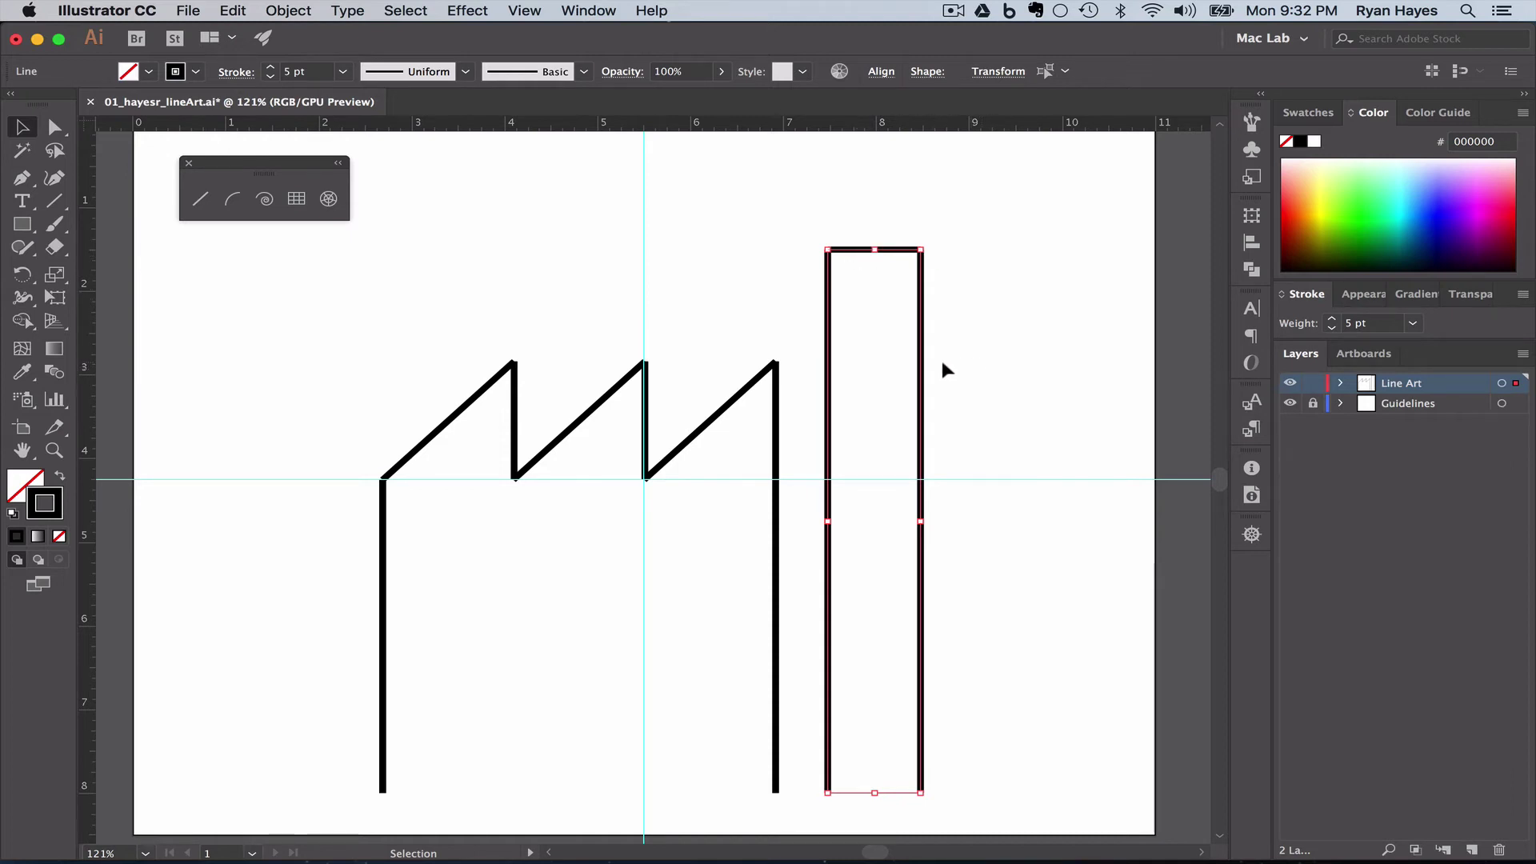
# Step: Alt-drag a copy of the smokestack to its right, then nudge both left toward the wall
pyautogui.moveTo(918, 328); pyautogui.dragTo(1021, 322)
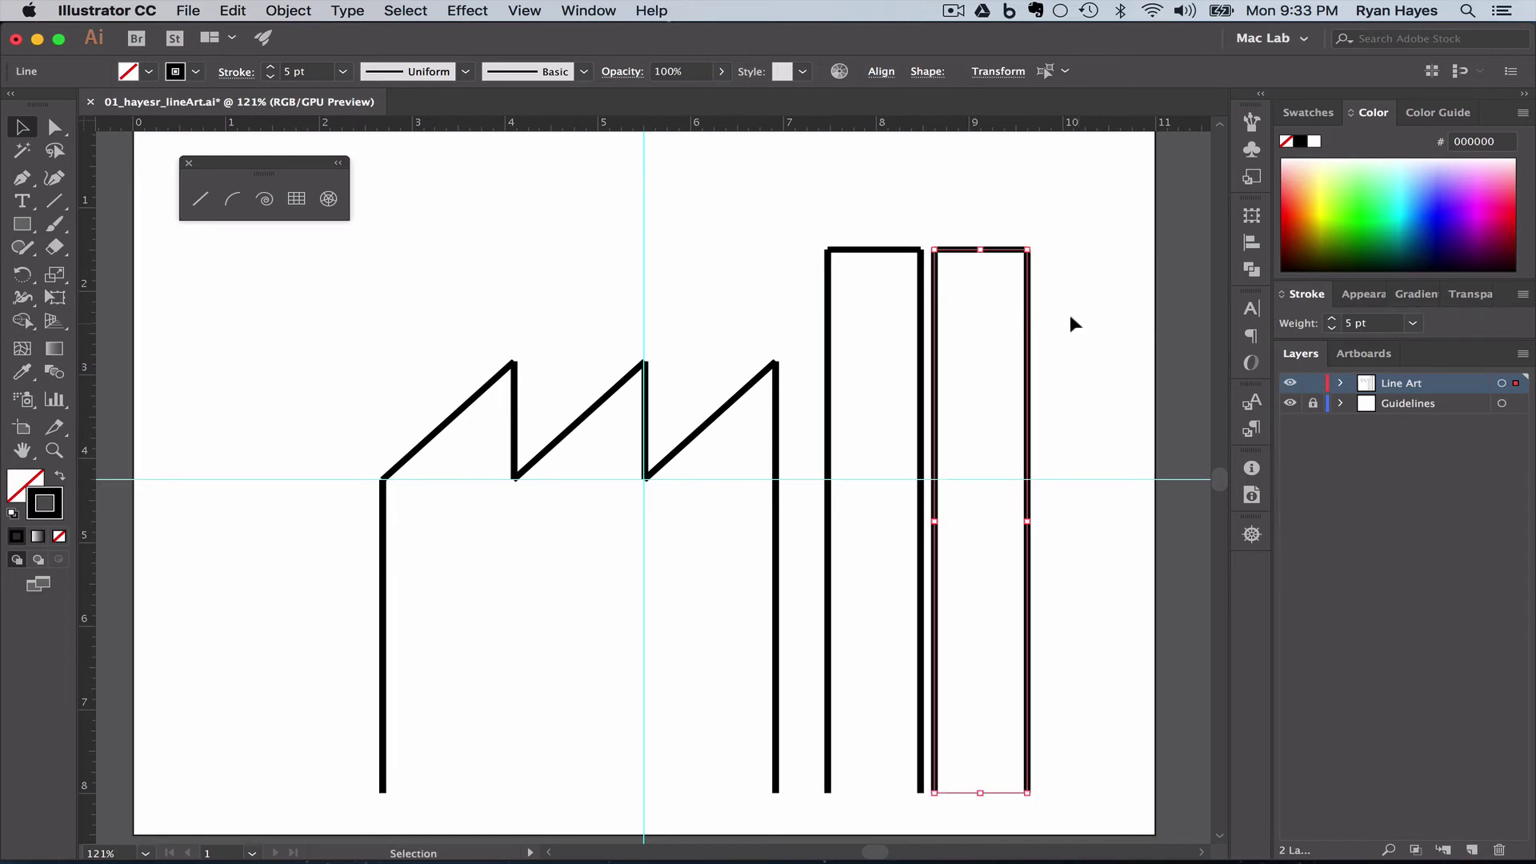
pyautogui.click(984, 336)
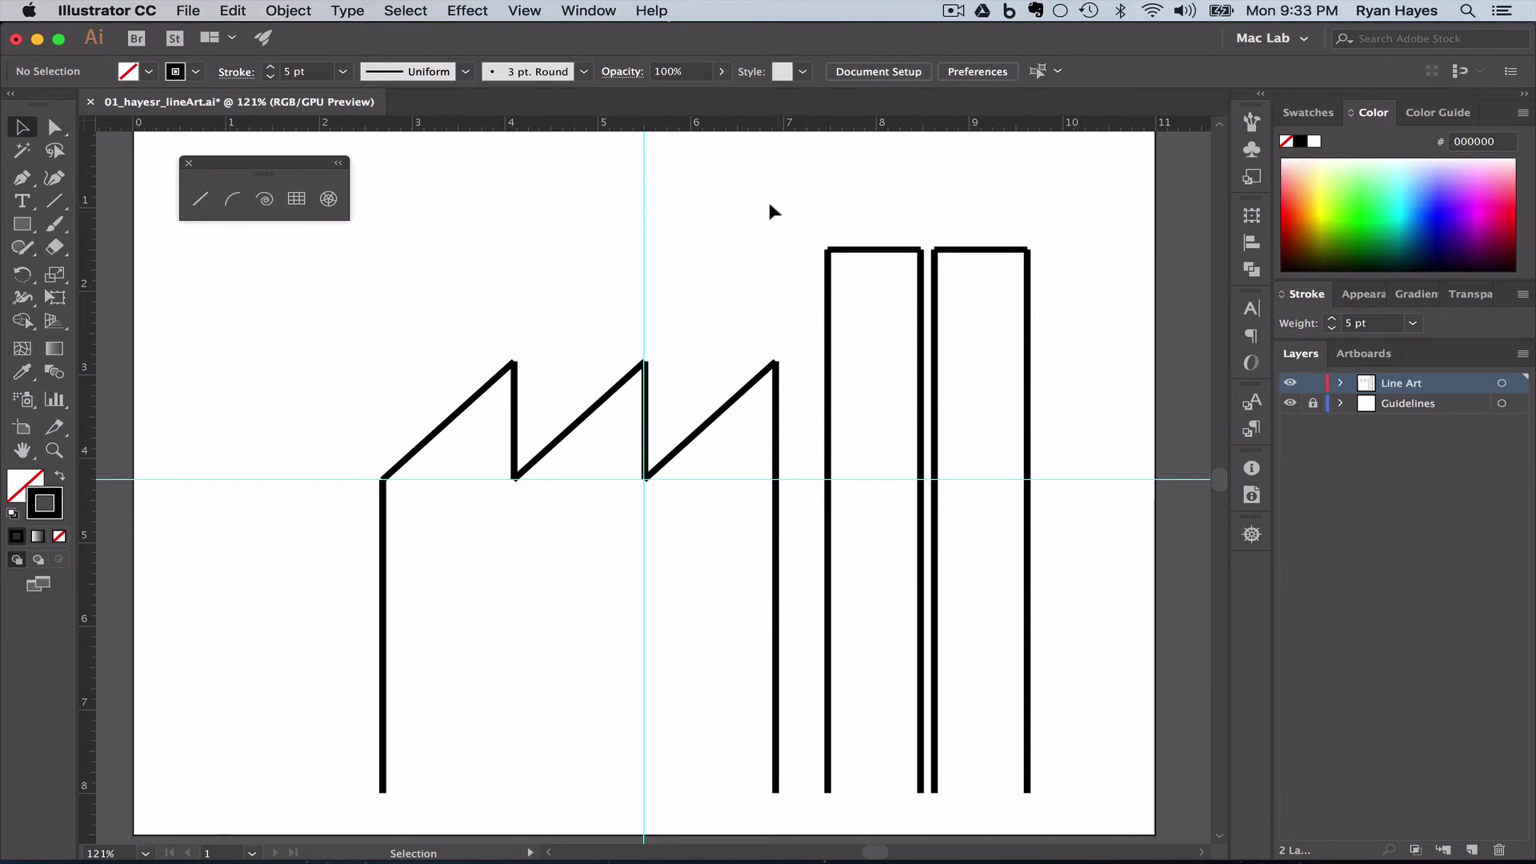
pyautogui.moveTo(758, 206); pyautogui.dragTo(1090, 306)
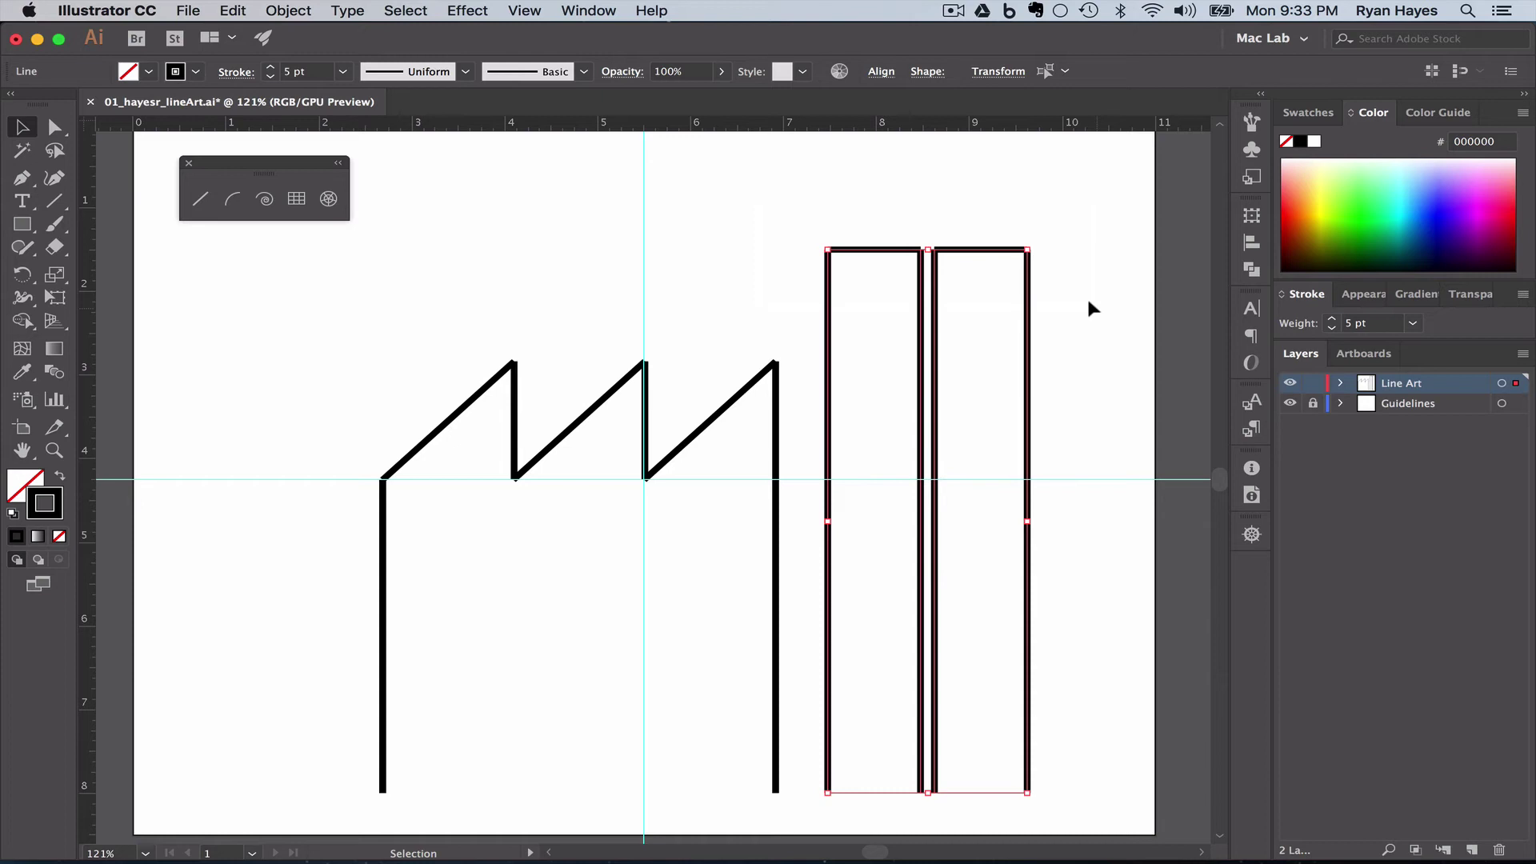
pyautogui.press('shift')
pyautogui.hotkey('shift', 'Left')
pyautogui.hotkey('shift', 'Left')
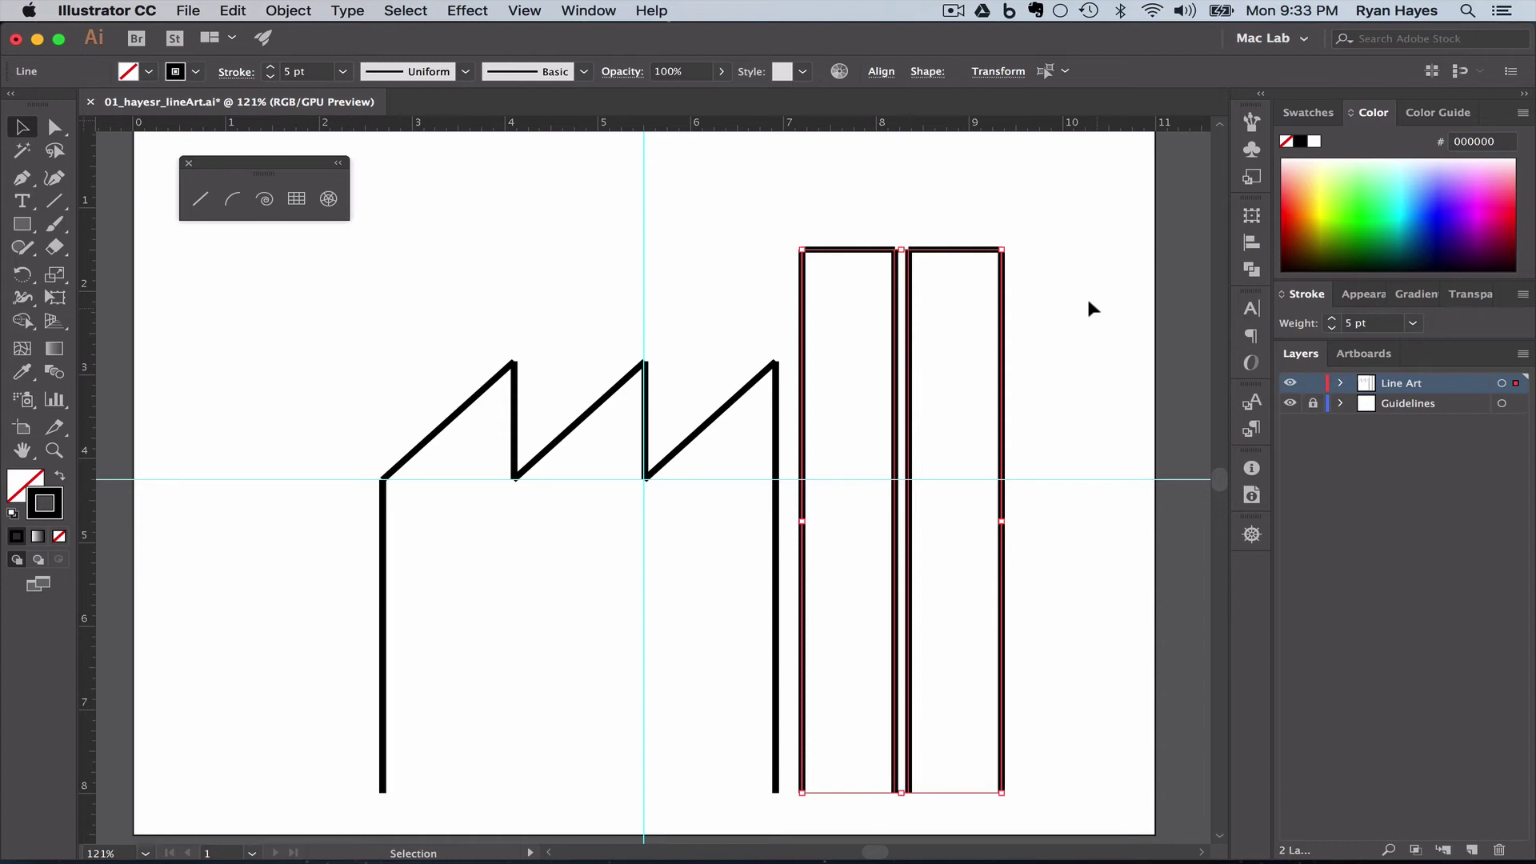
pyautogui.click(1088, 302)
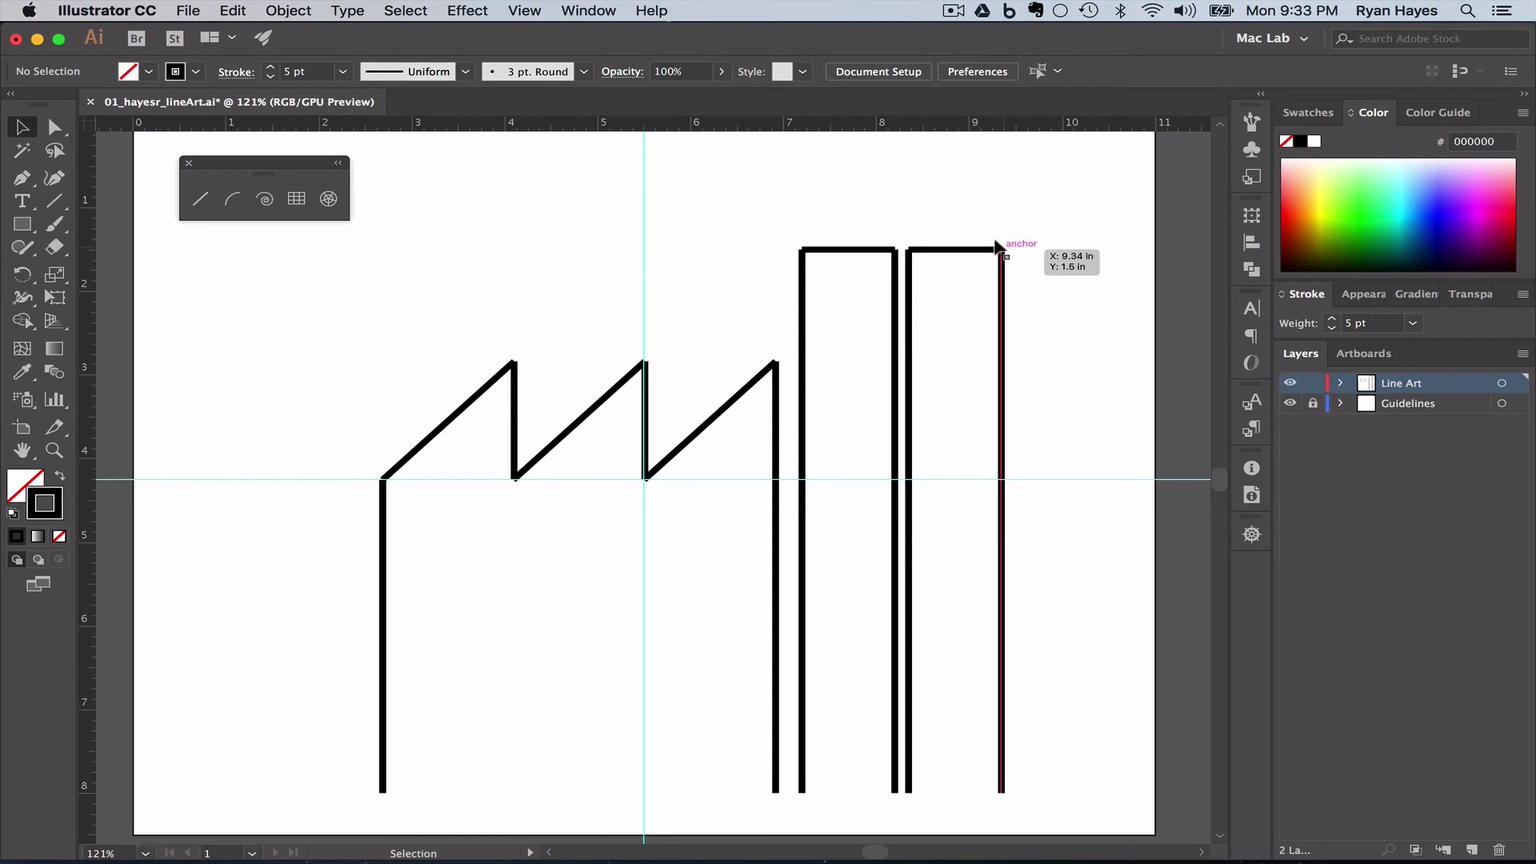
# Step: Zoom into the gap between the two smokestack tops and select the second stack's top line
pyautogui.click(63, 453)
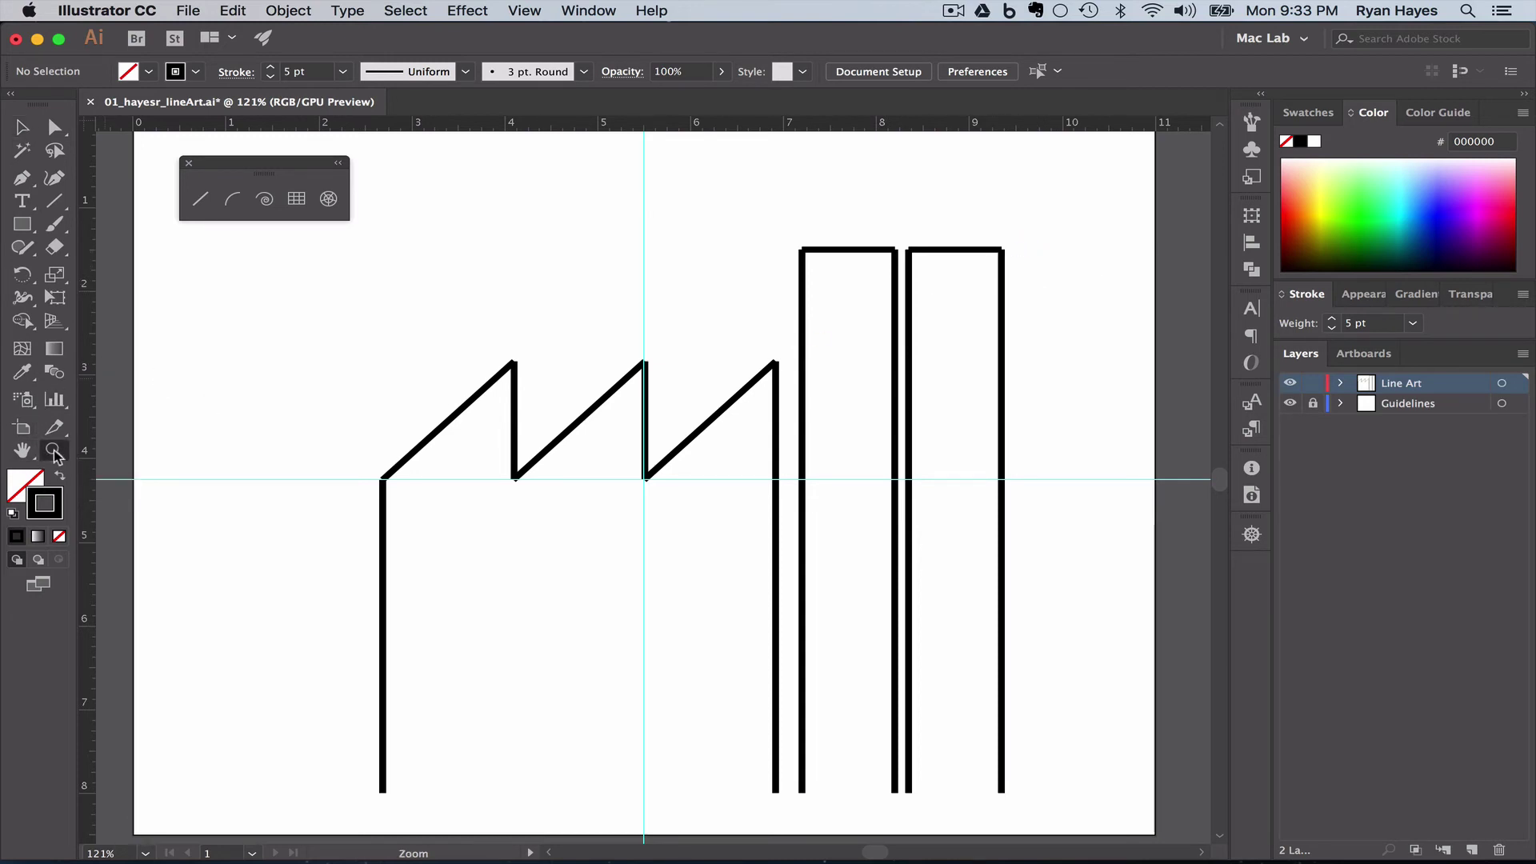
pyautogui.moveTo(954, 217); pyautogui.dragTo(1000, 285)
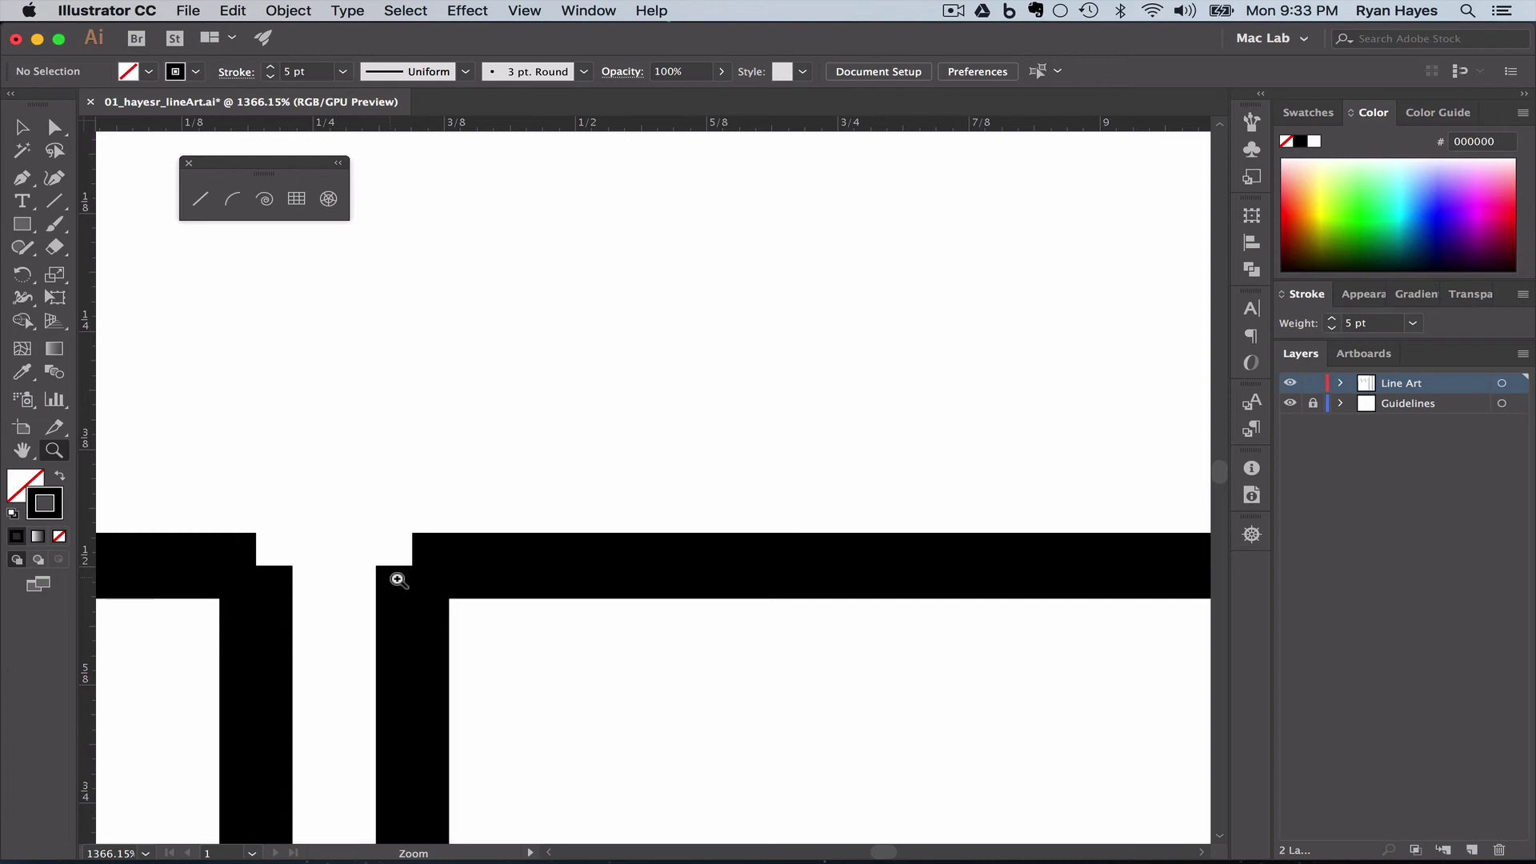
pyautogui.click(24, 121)
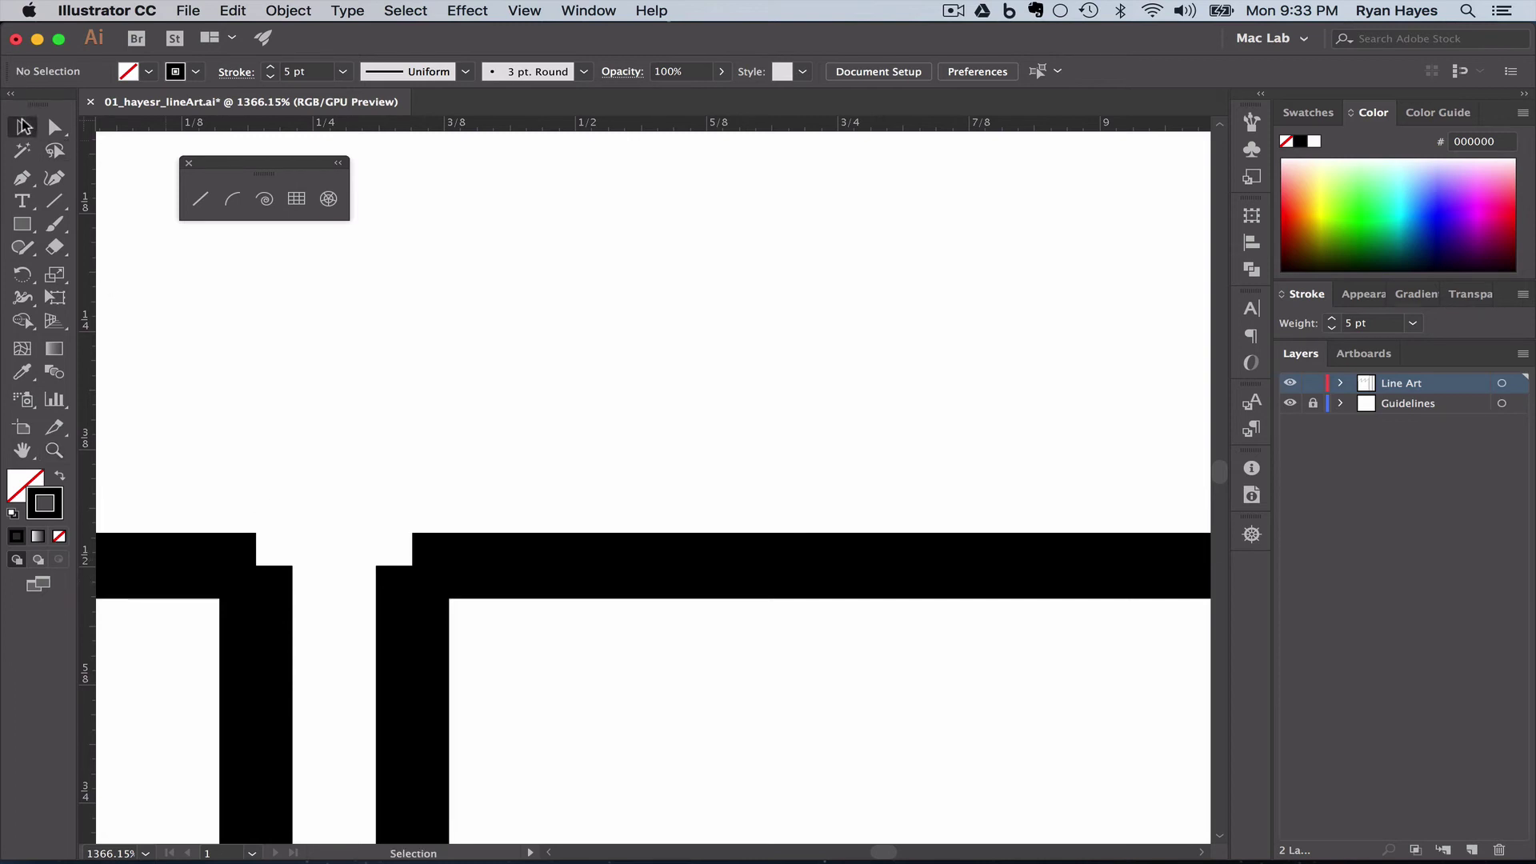
pyautogui.click(408, 575)
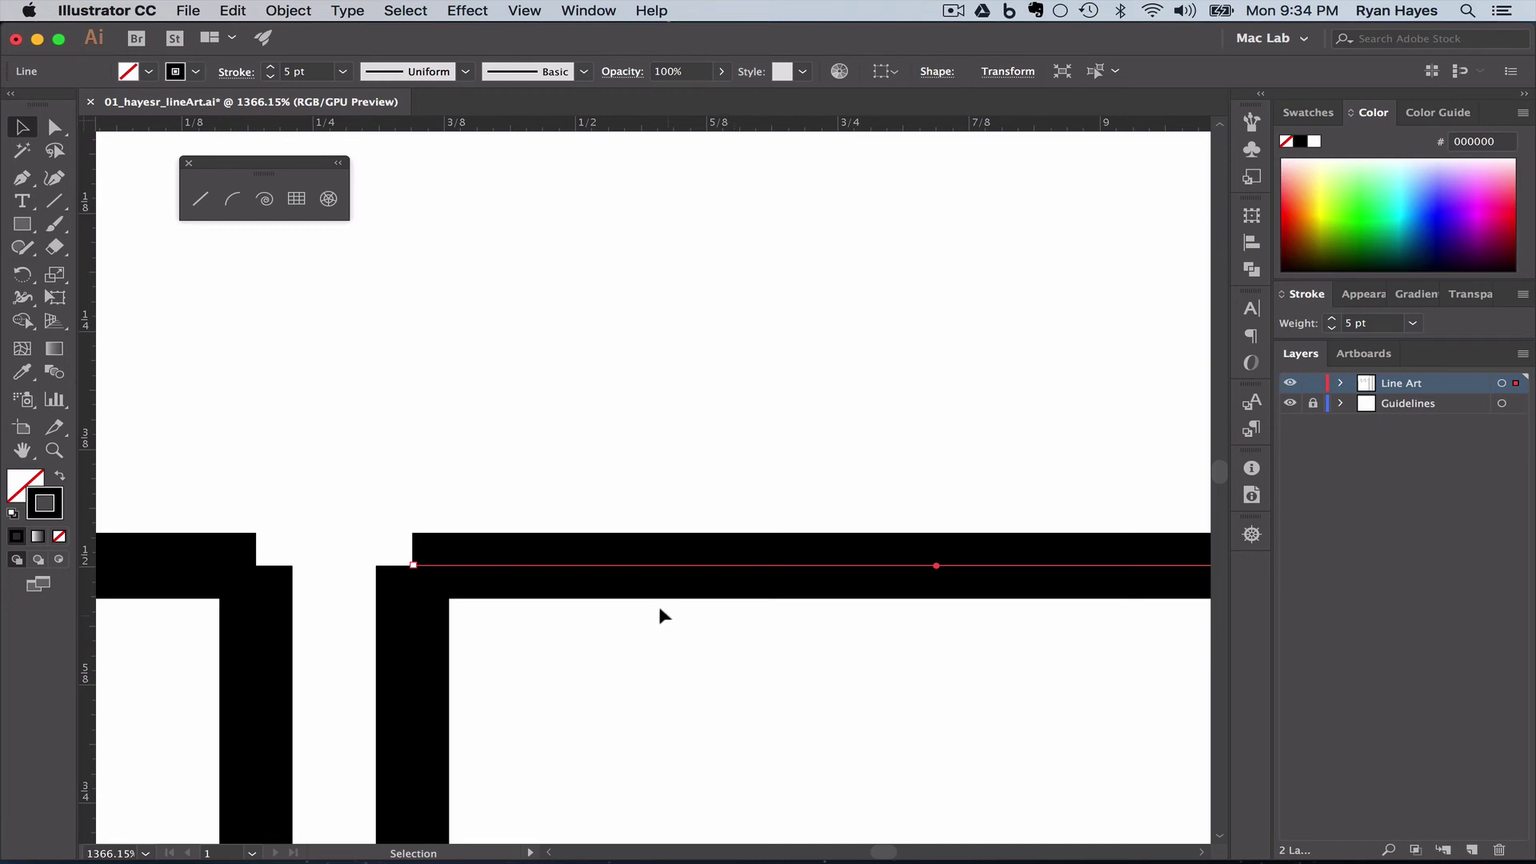
# Step: Fit the artboard in view and marquee-select the right smokestack's top-right corner anchors
pyautogui.press('super+0')
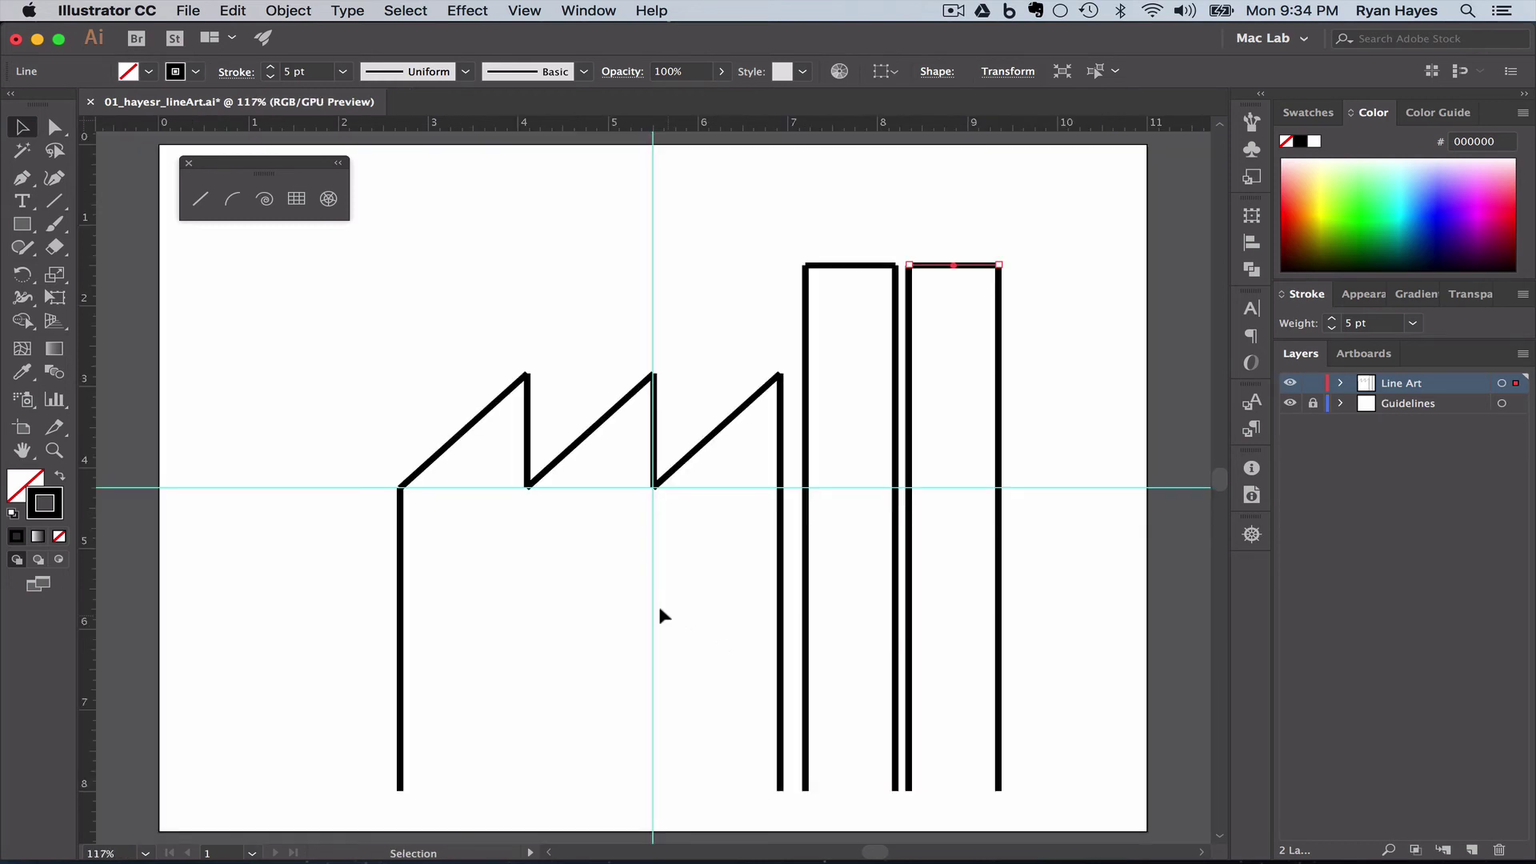
pyautogui.click(1037, 207)
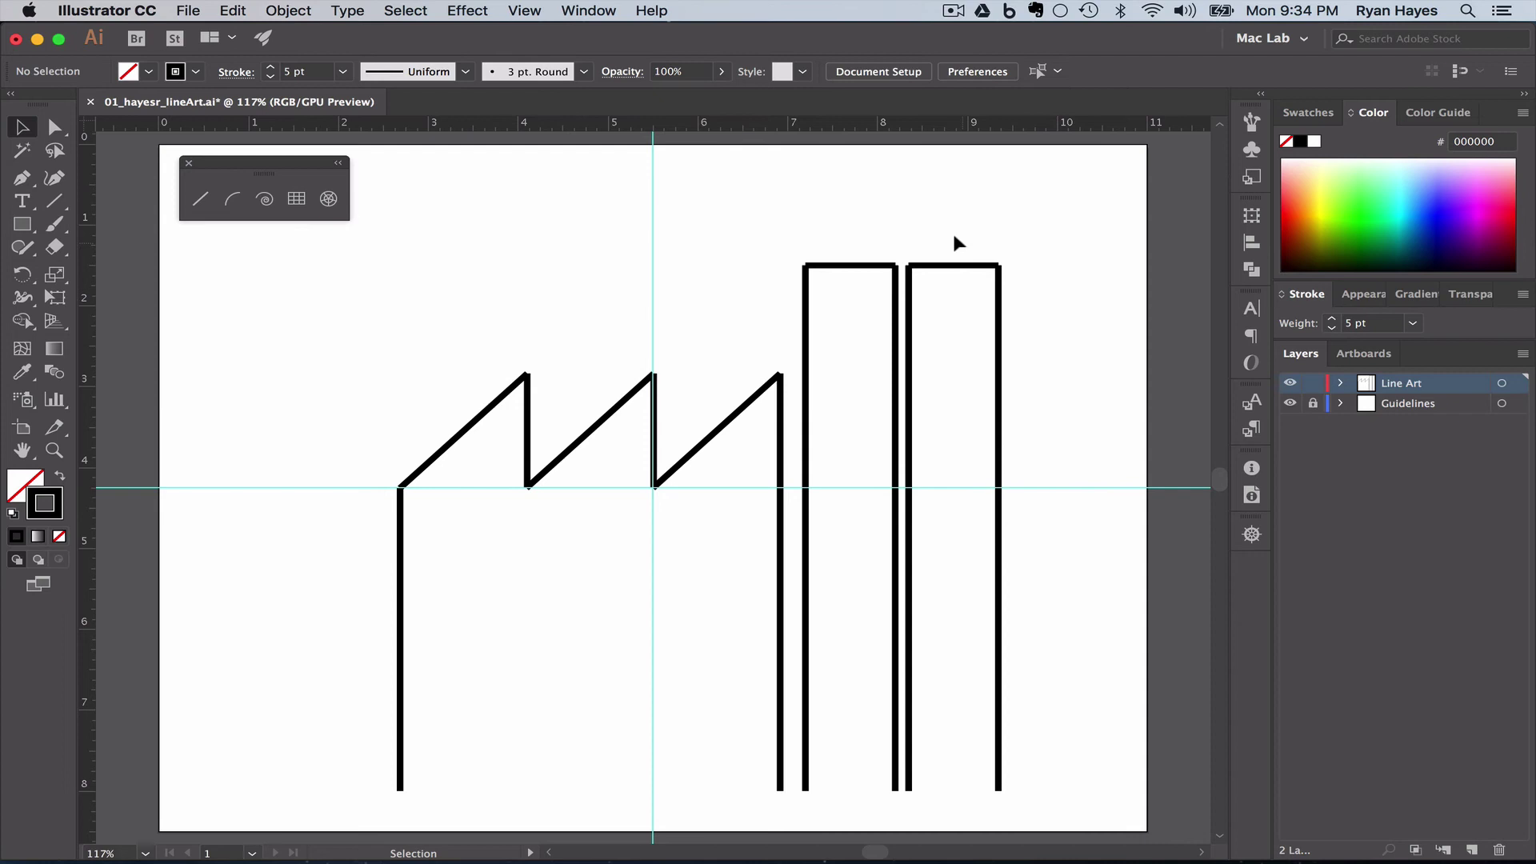
pyautogui.moveTo(961, 243); pyautogui.dragTo(1024, 286)
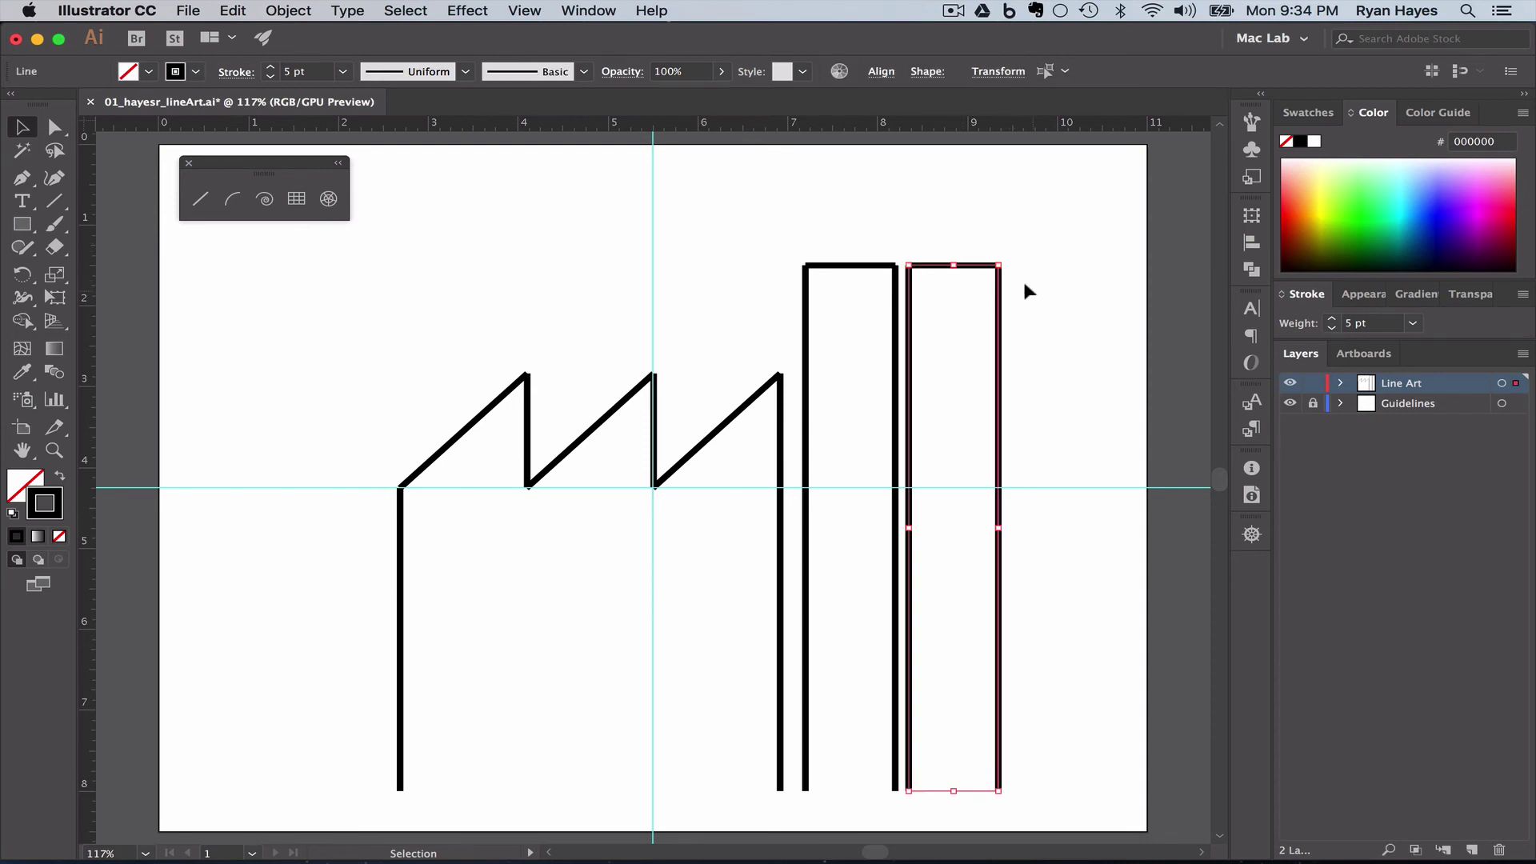
pyautogui.click(1007, 250)
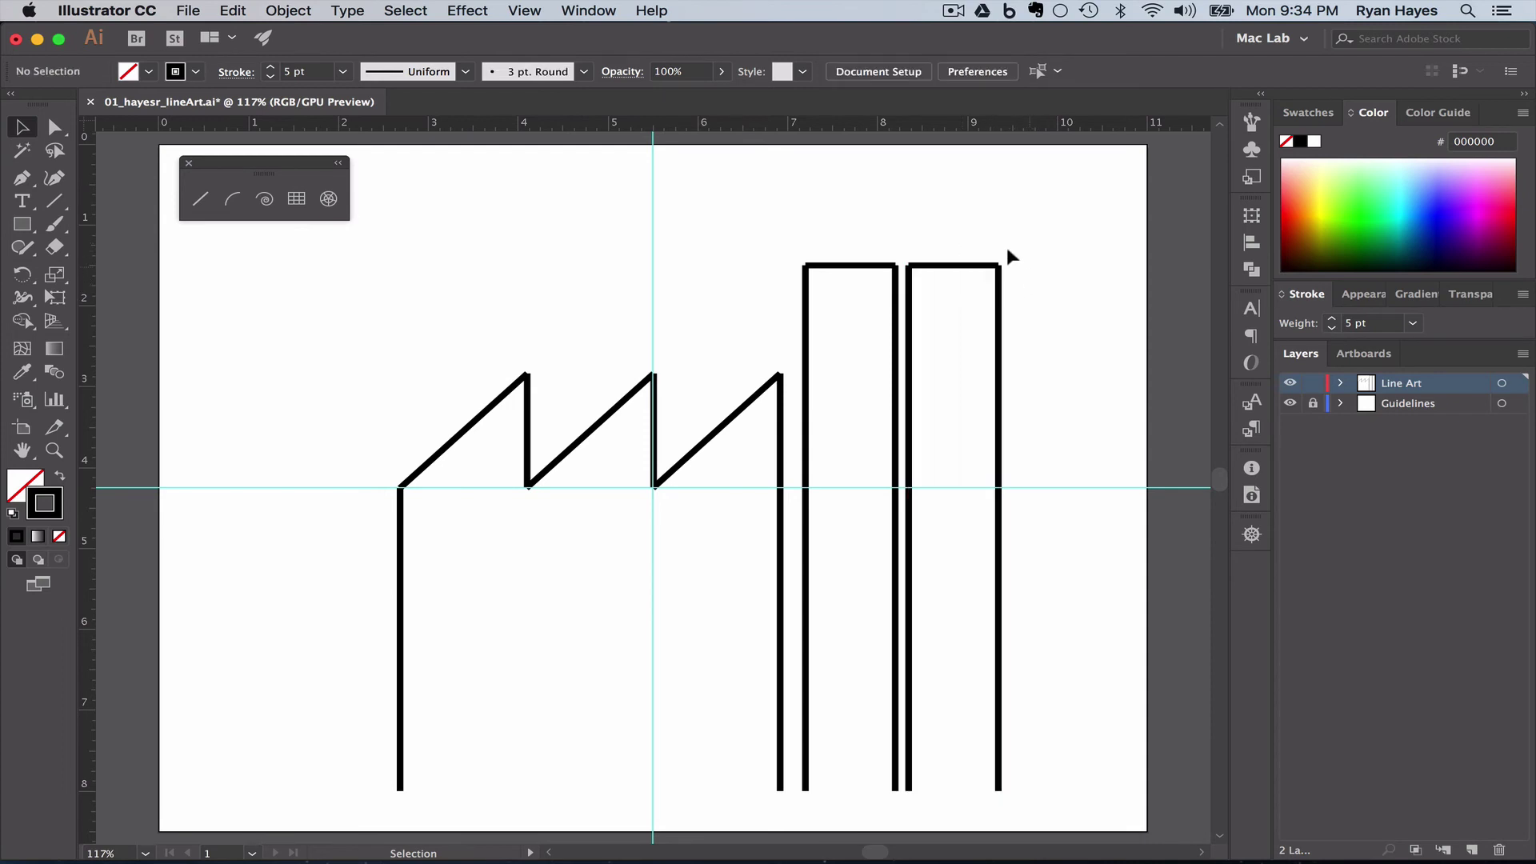
pyautogui.moveTo(963, 237); pyautogui.dragTo(1007, 279)
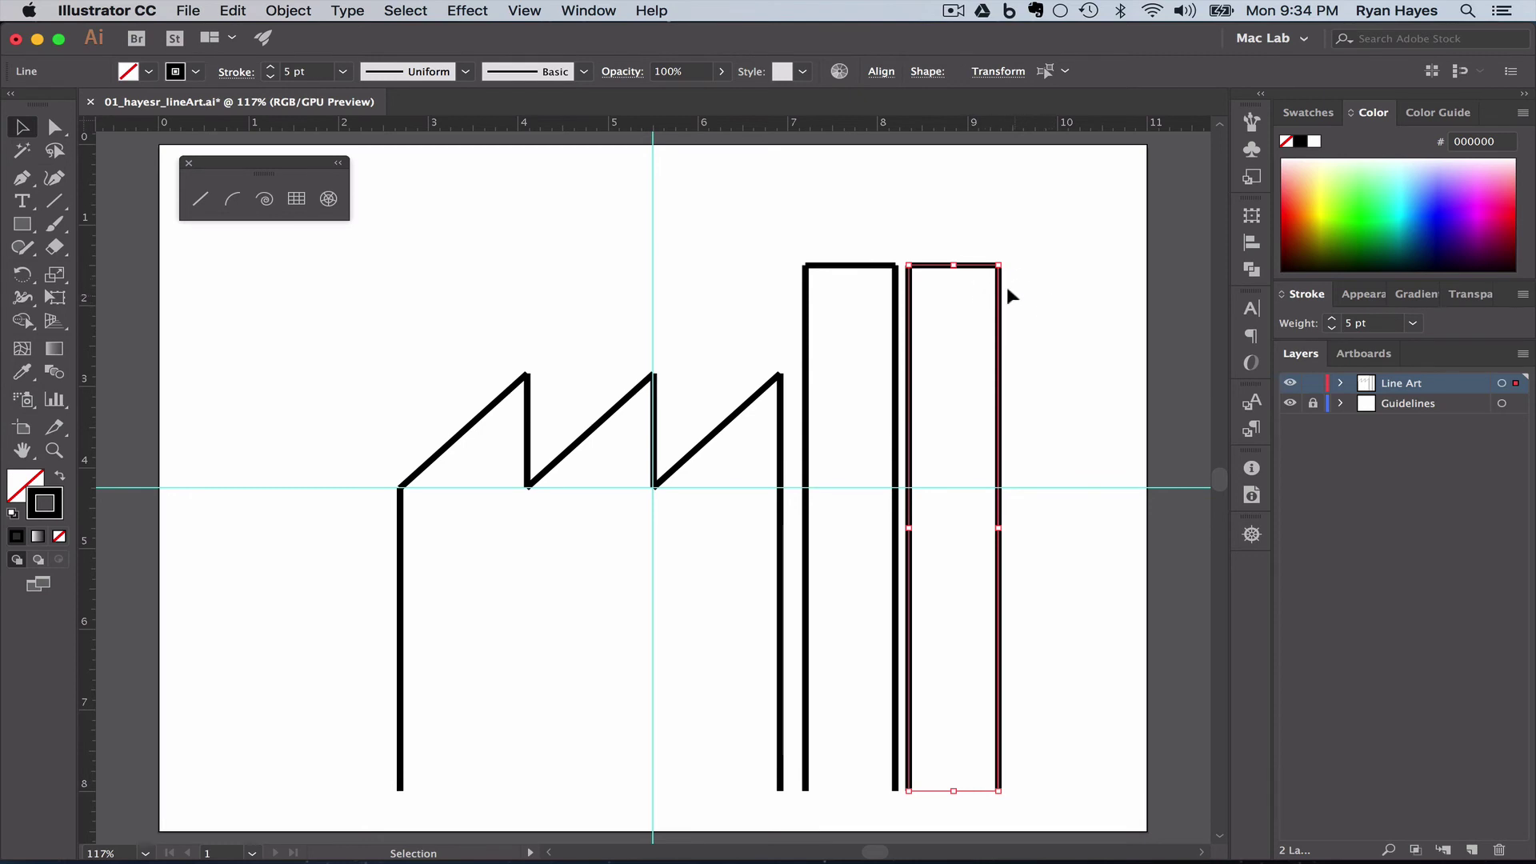
# Step: Join those corner anchors with Object > Path > Join and zoom in on the smokestack tops
pyautogui.click(291, 12)
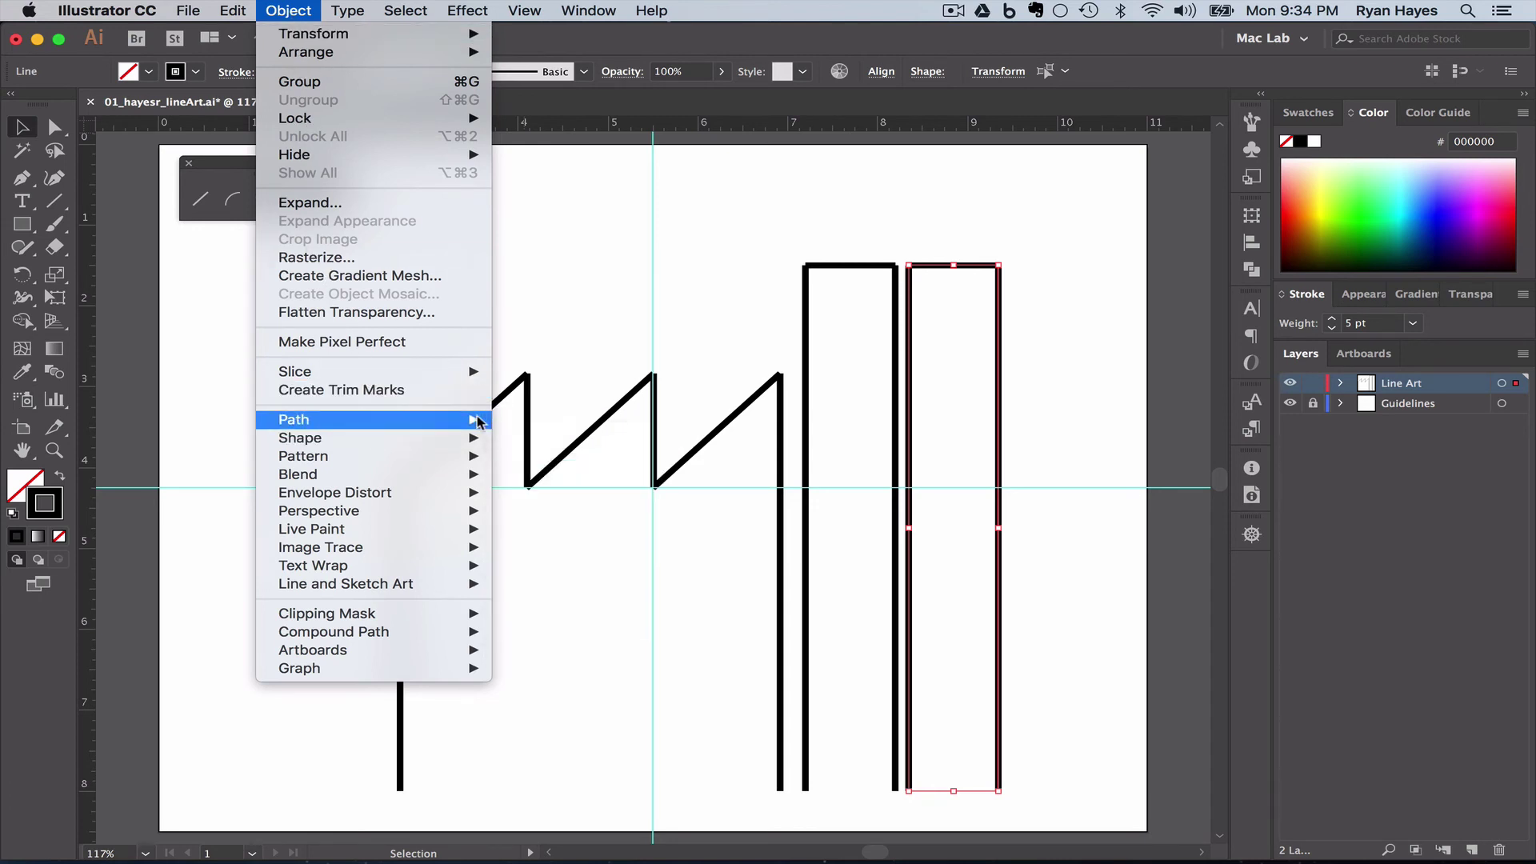
pyautogui.moveTo(478, 419)
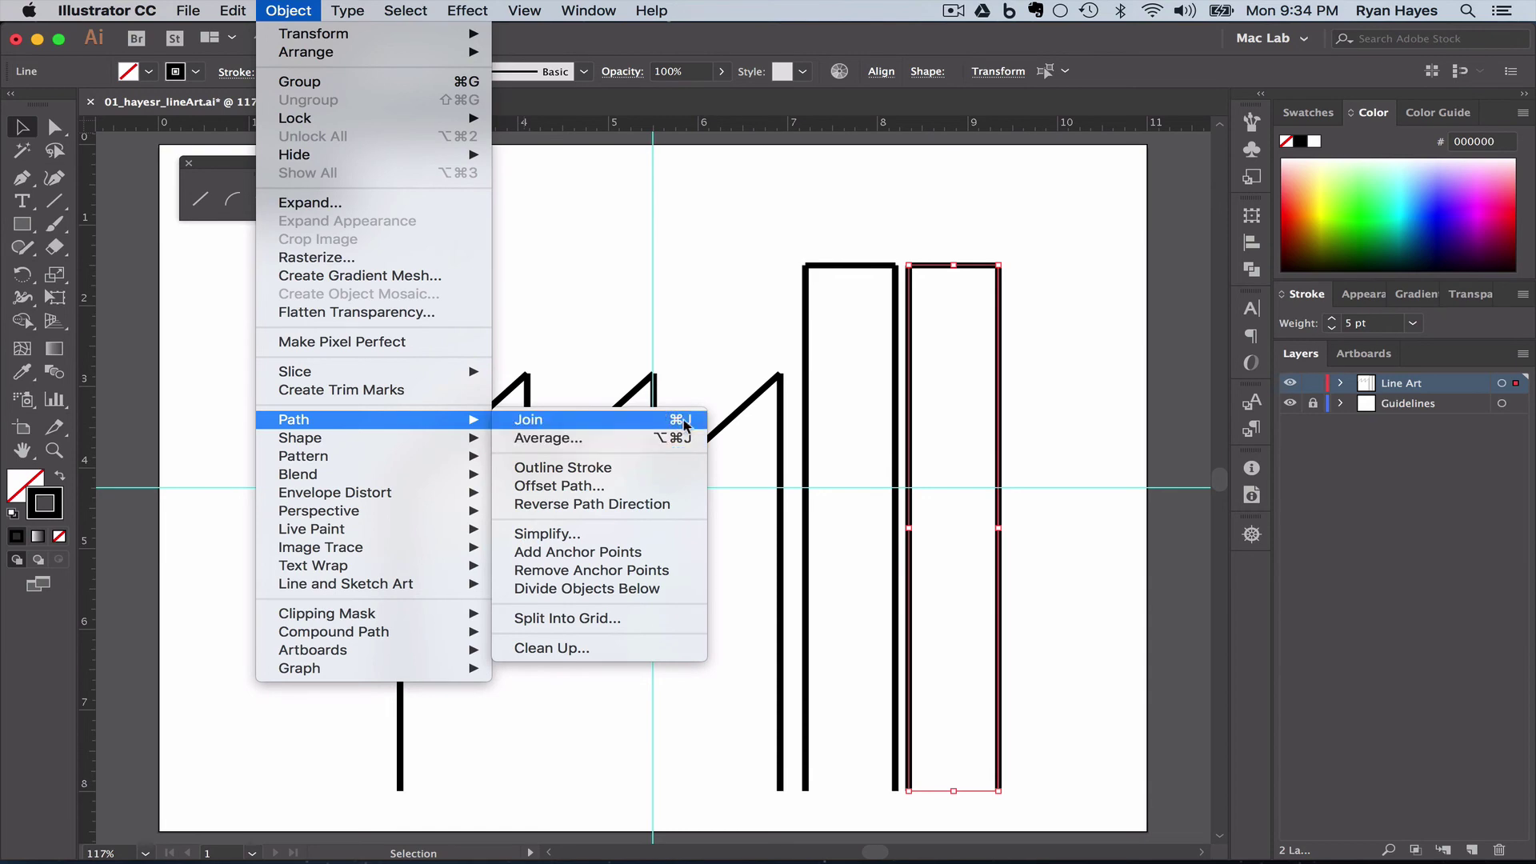
pyautogui.click(686, 421)
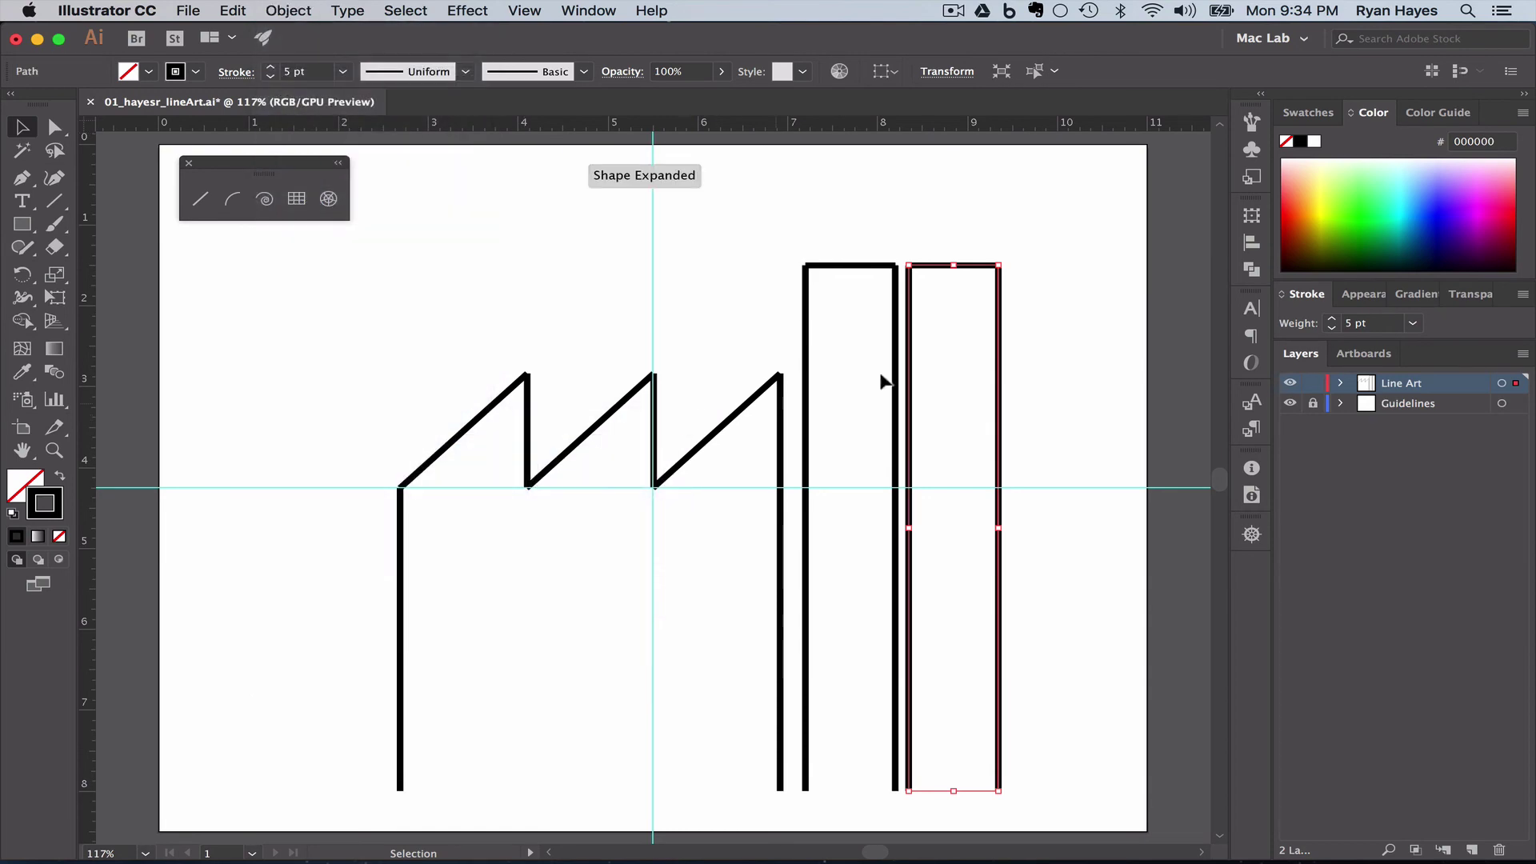
pyautogui.click(1049, 349)
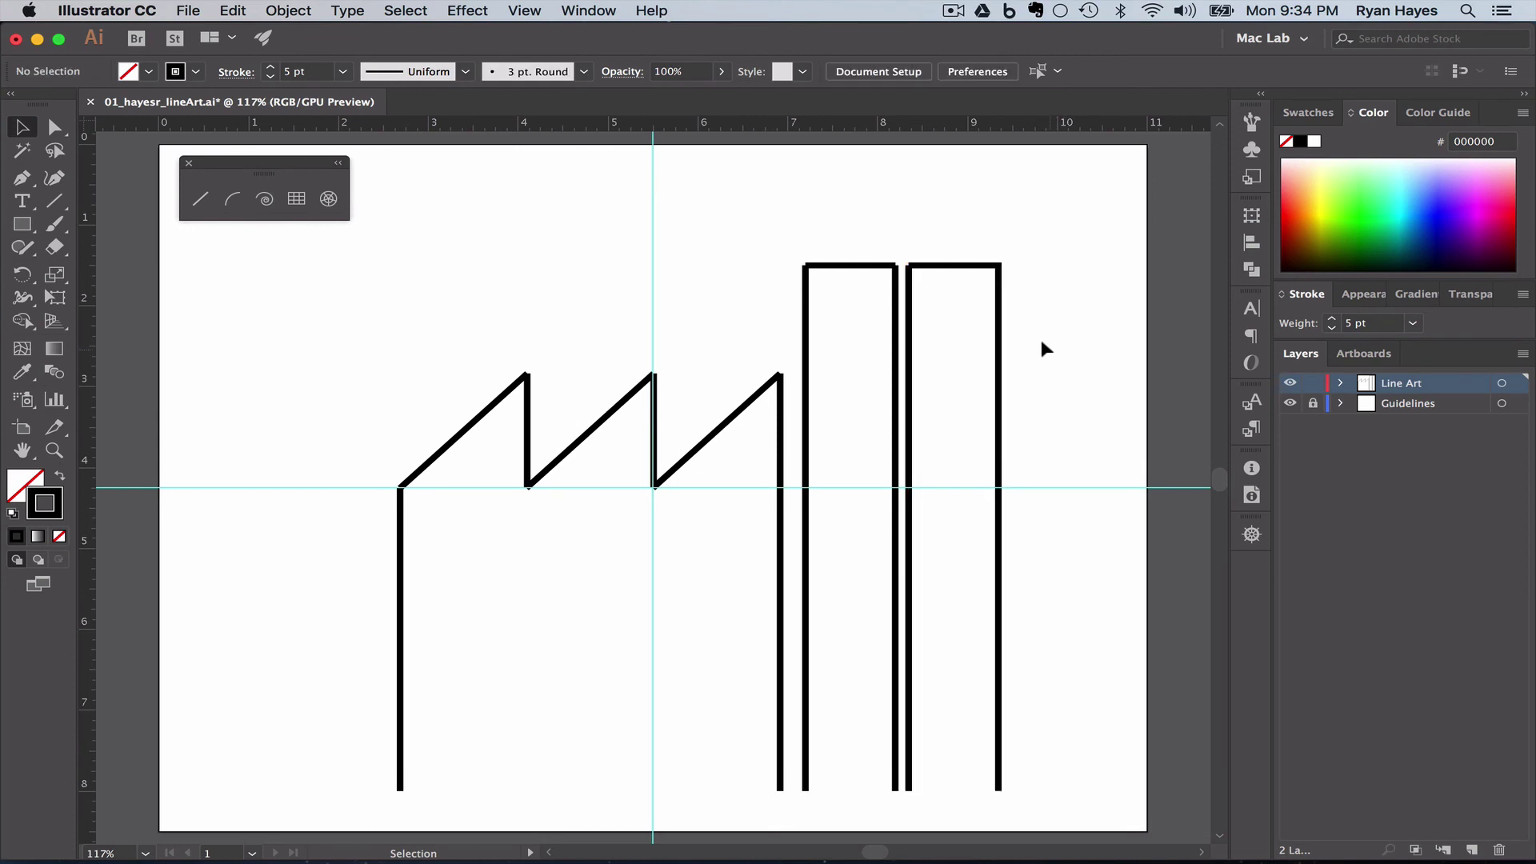
pyautogui.click(54, 450)
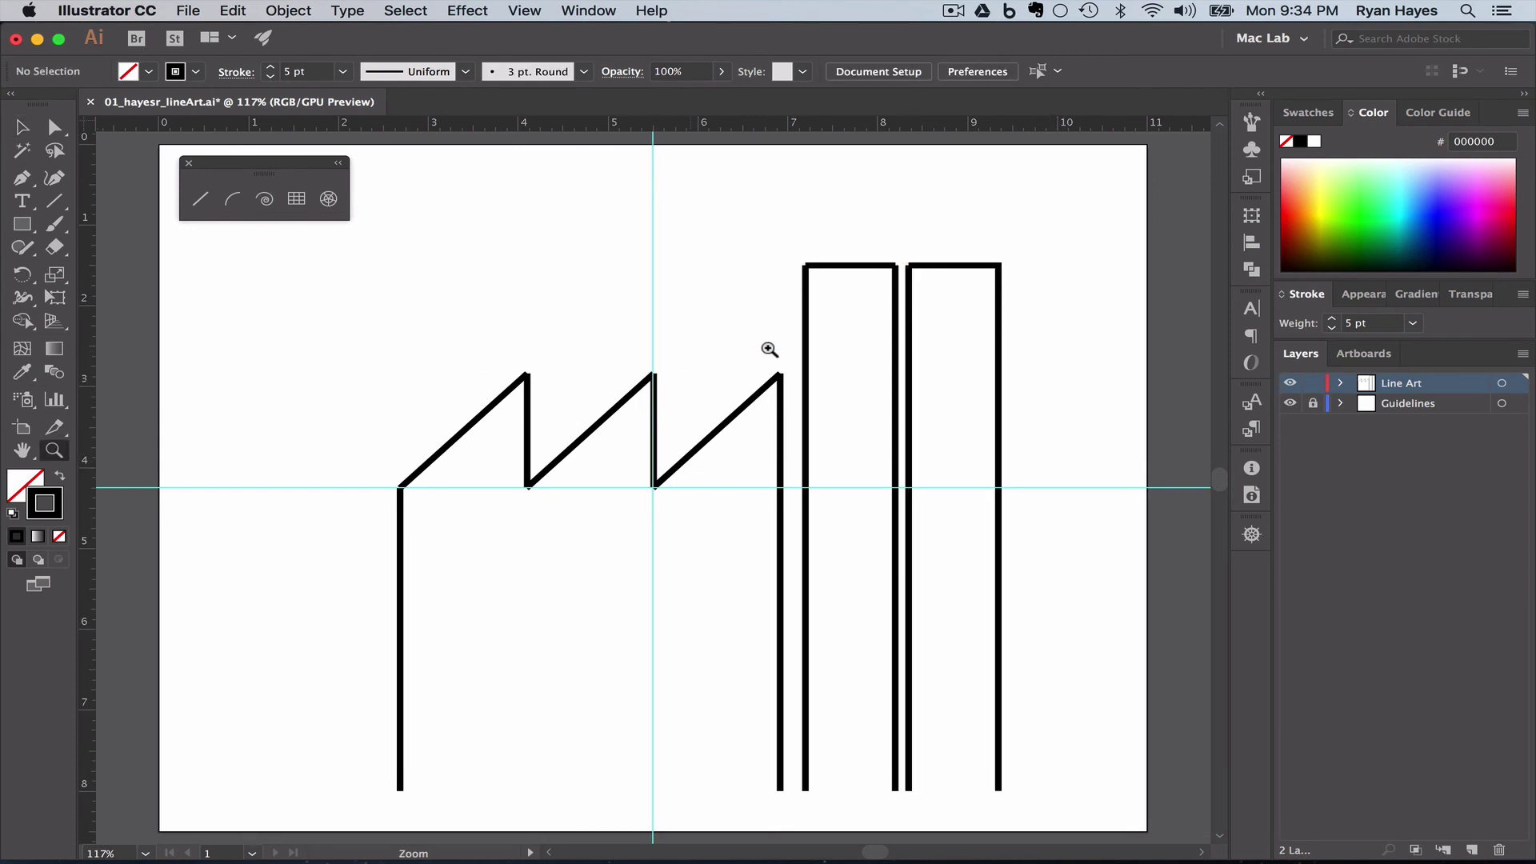
pyautogui.click(1007, 271)
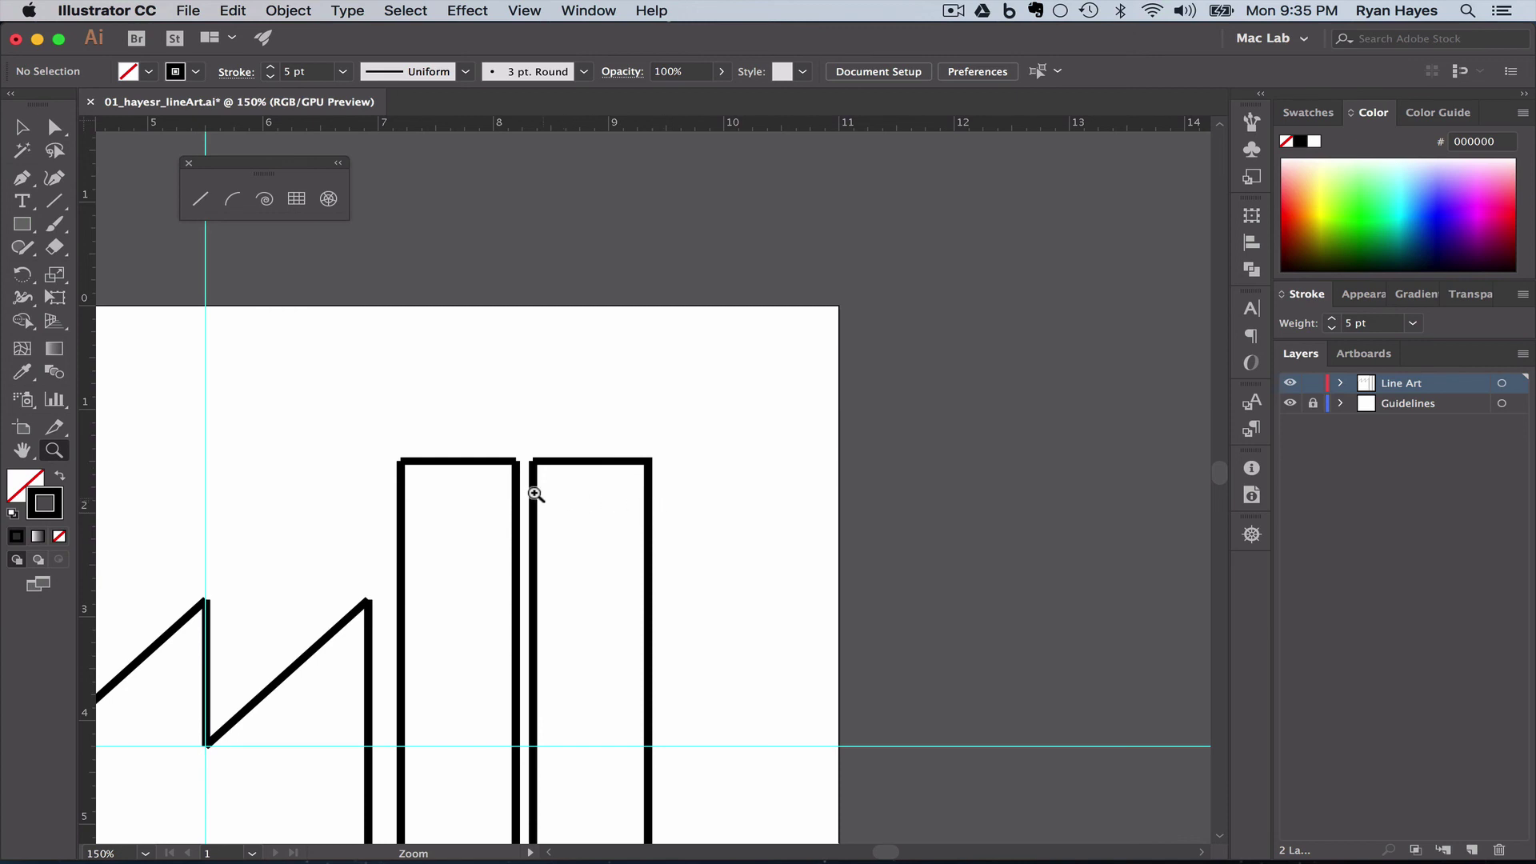
# Step: Verify with the Direct Selection tool that the right smokestack is now one connected path
pyautogui.click(22, 128)
pyautogui.click(645, 505)
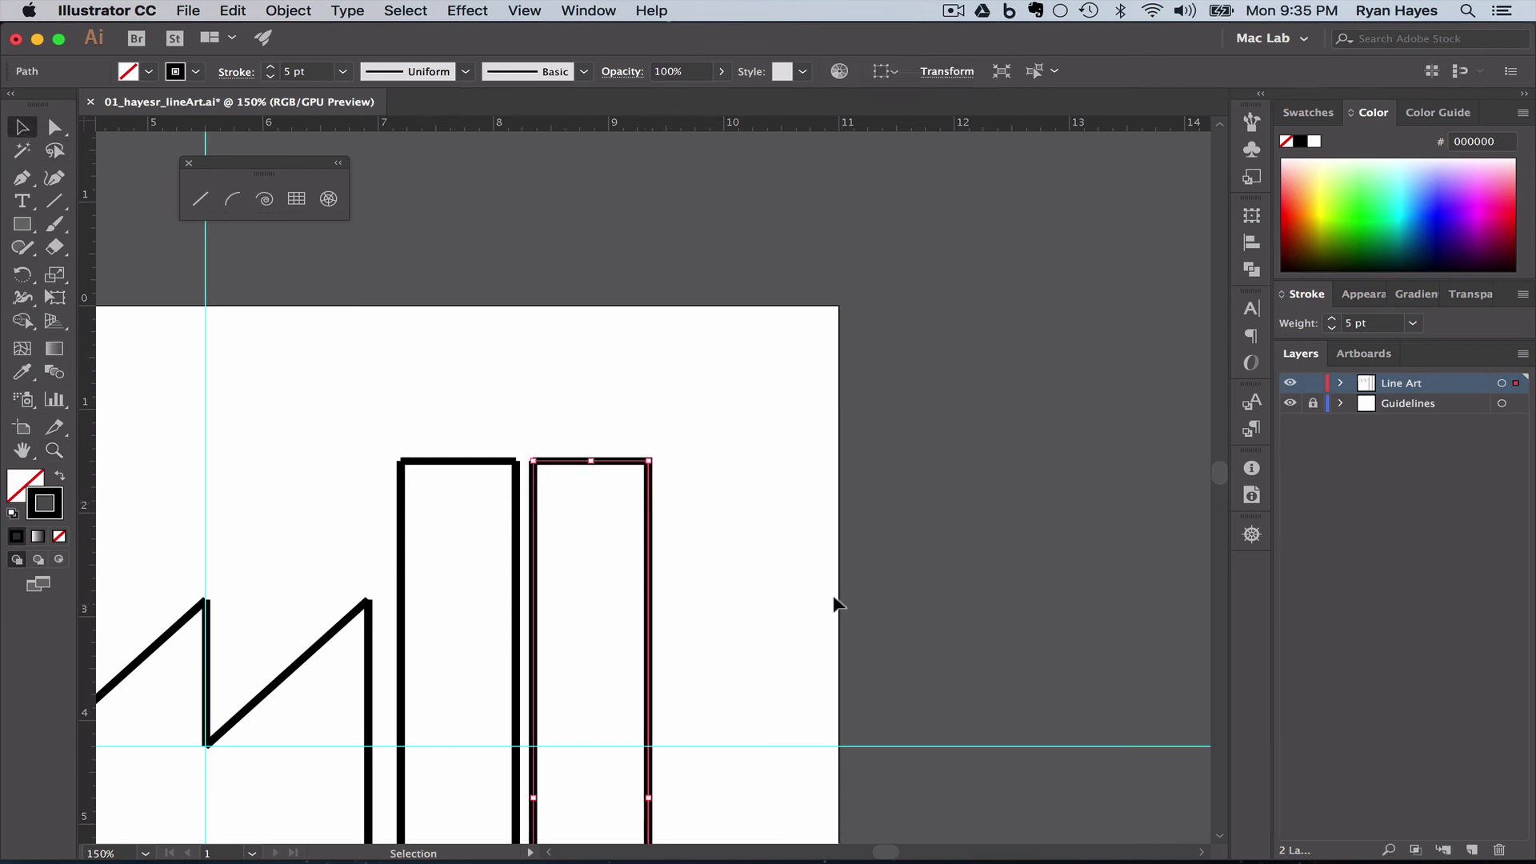
pyautogui.click(782, 612)
pyautogui.click(54, 128)
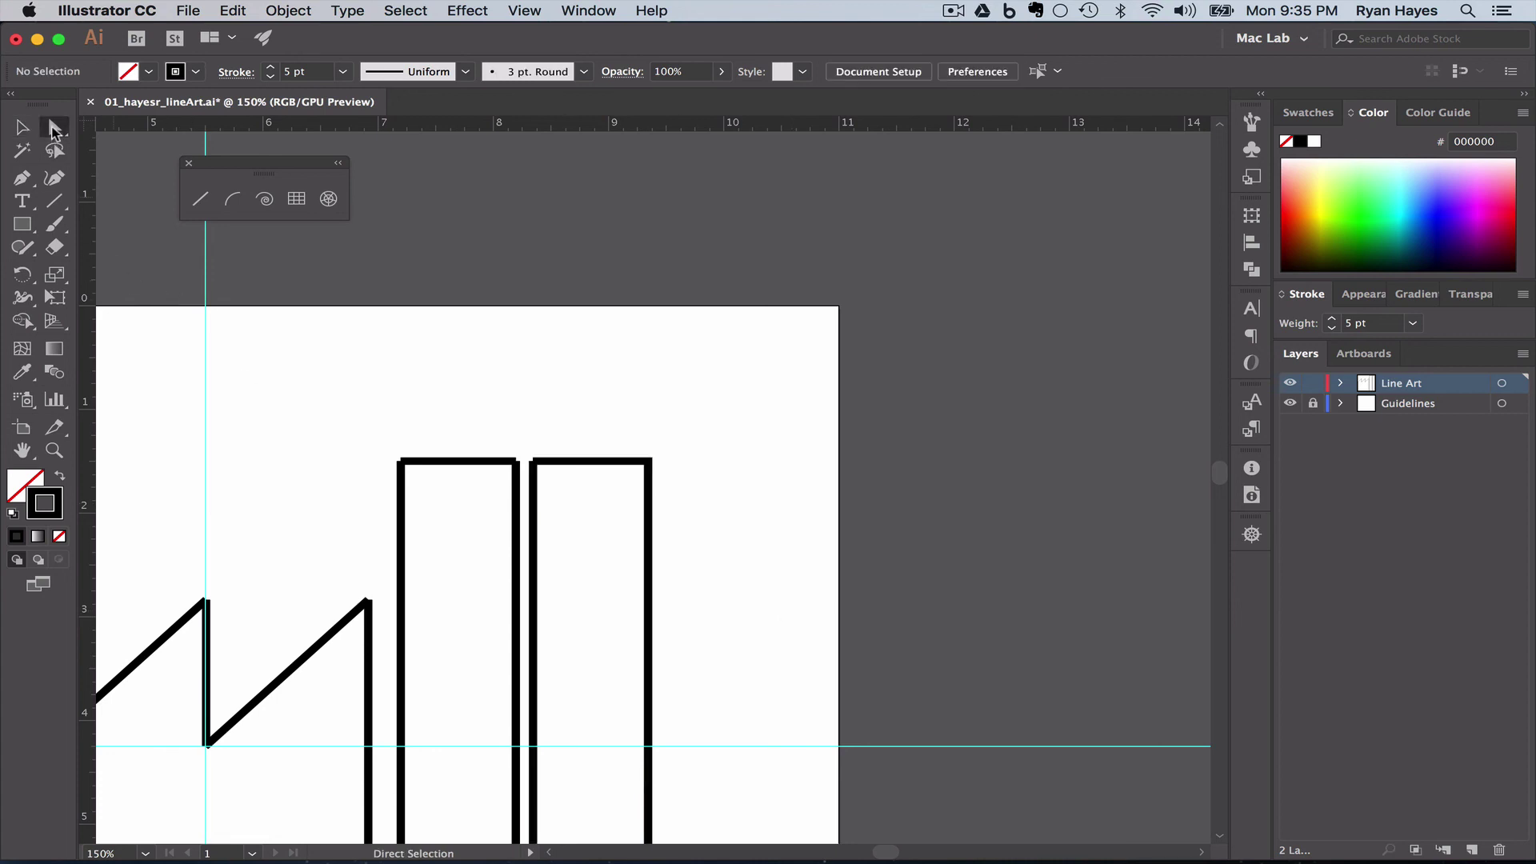
pyautogui.click(648, 521)
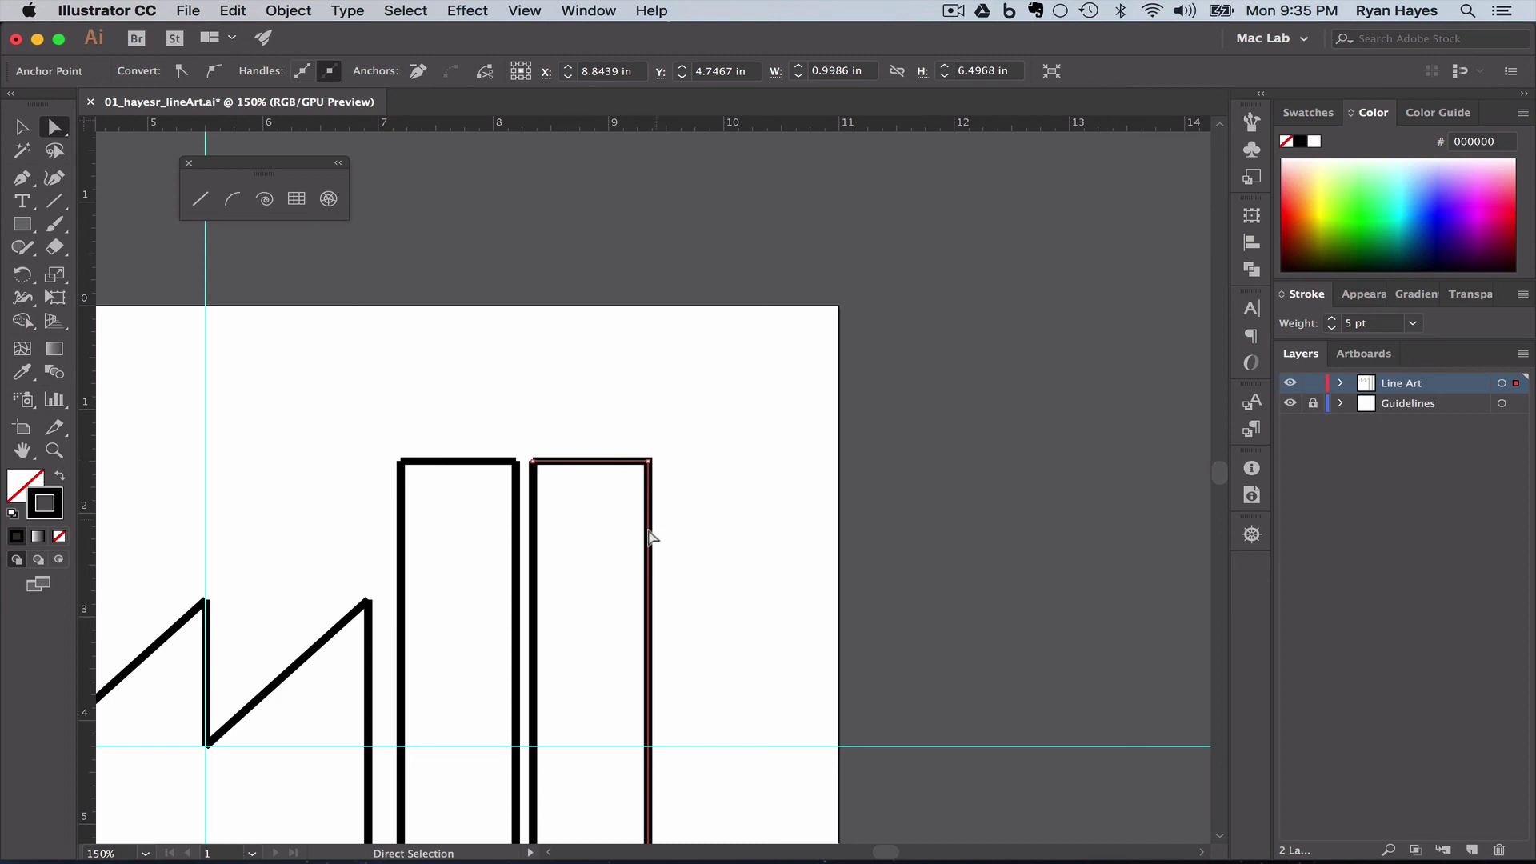
pyautogui.click(551, 606)
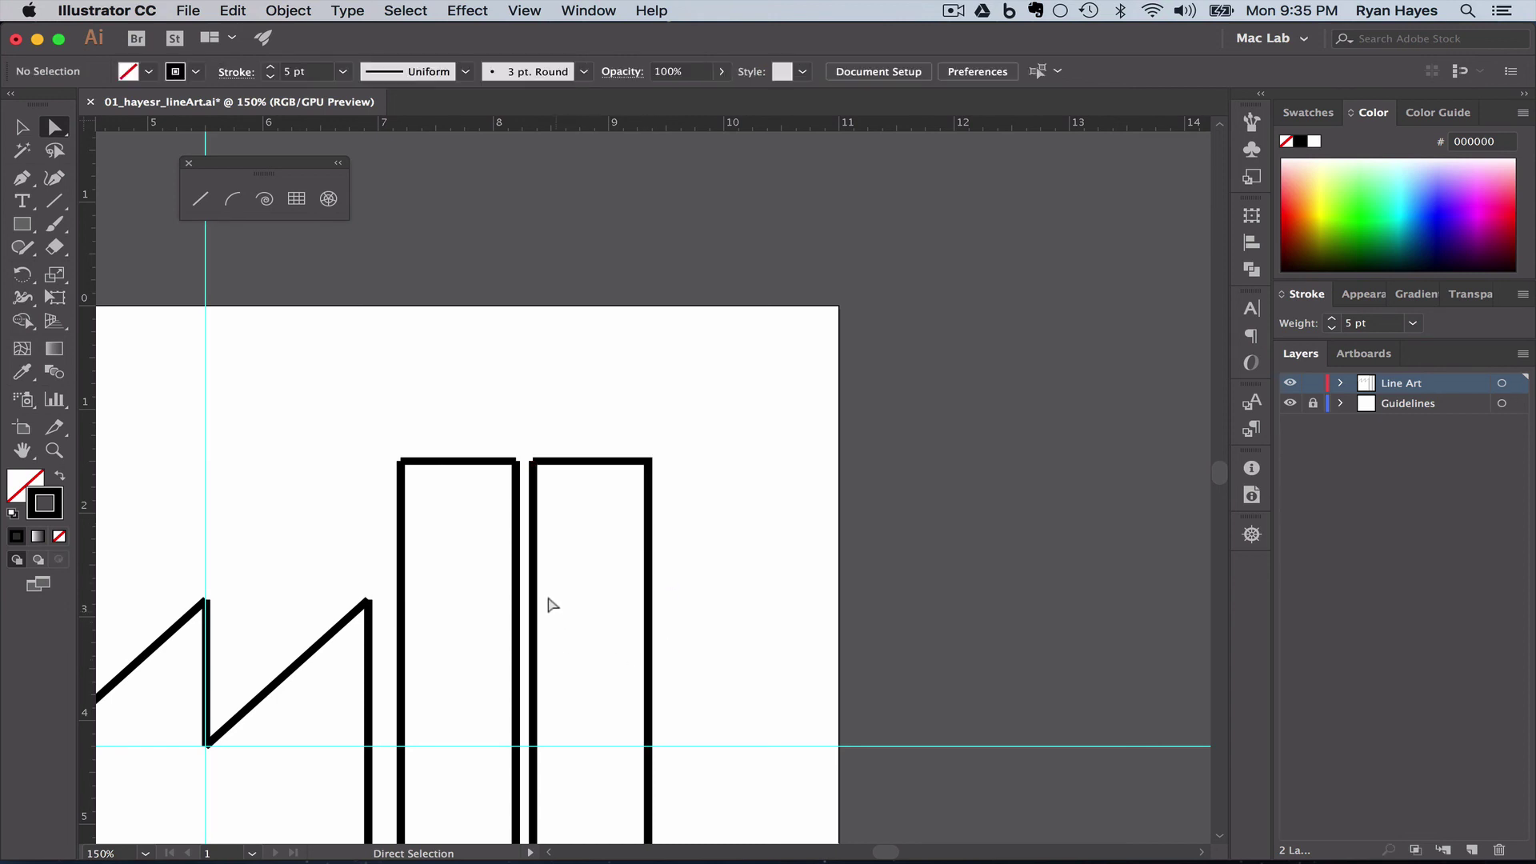
pyautogui.click(534, 470)
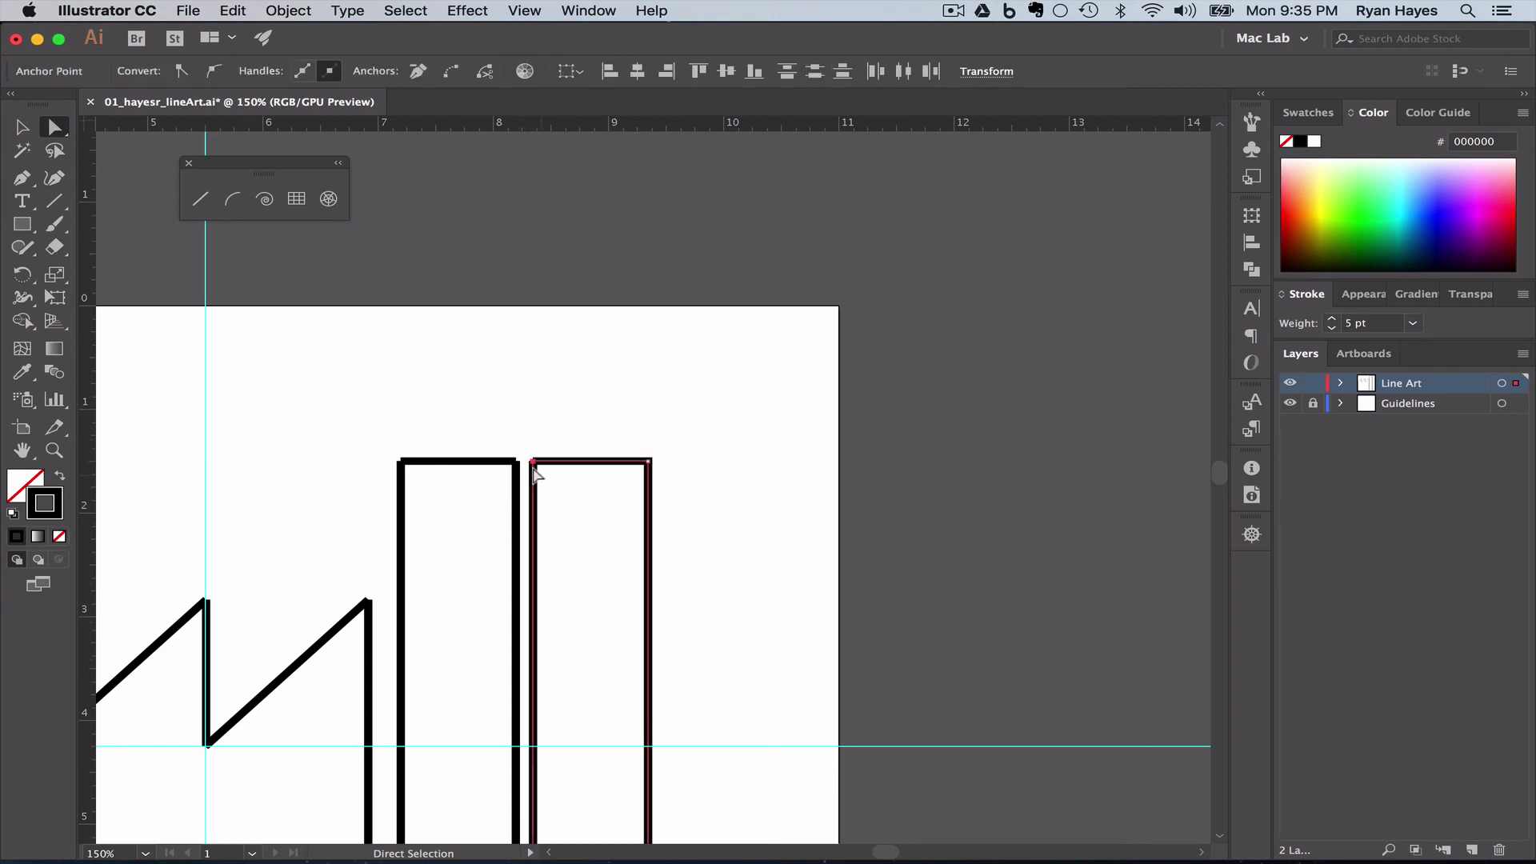
pyautogui.press('super')
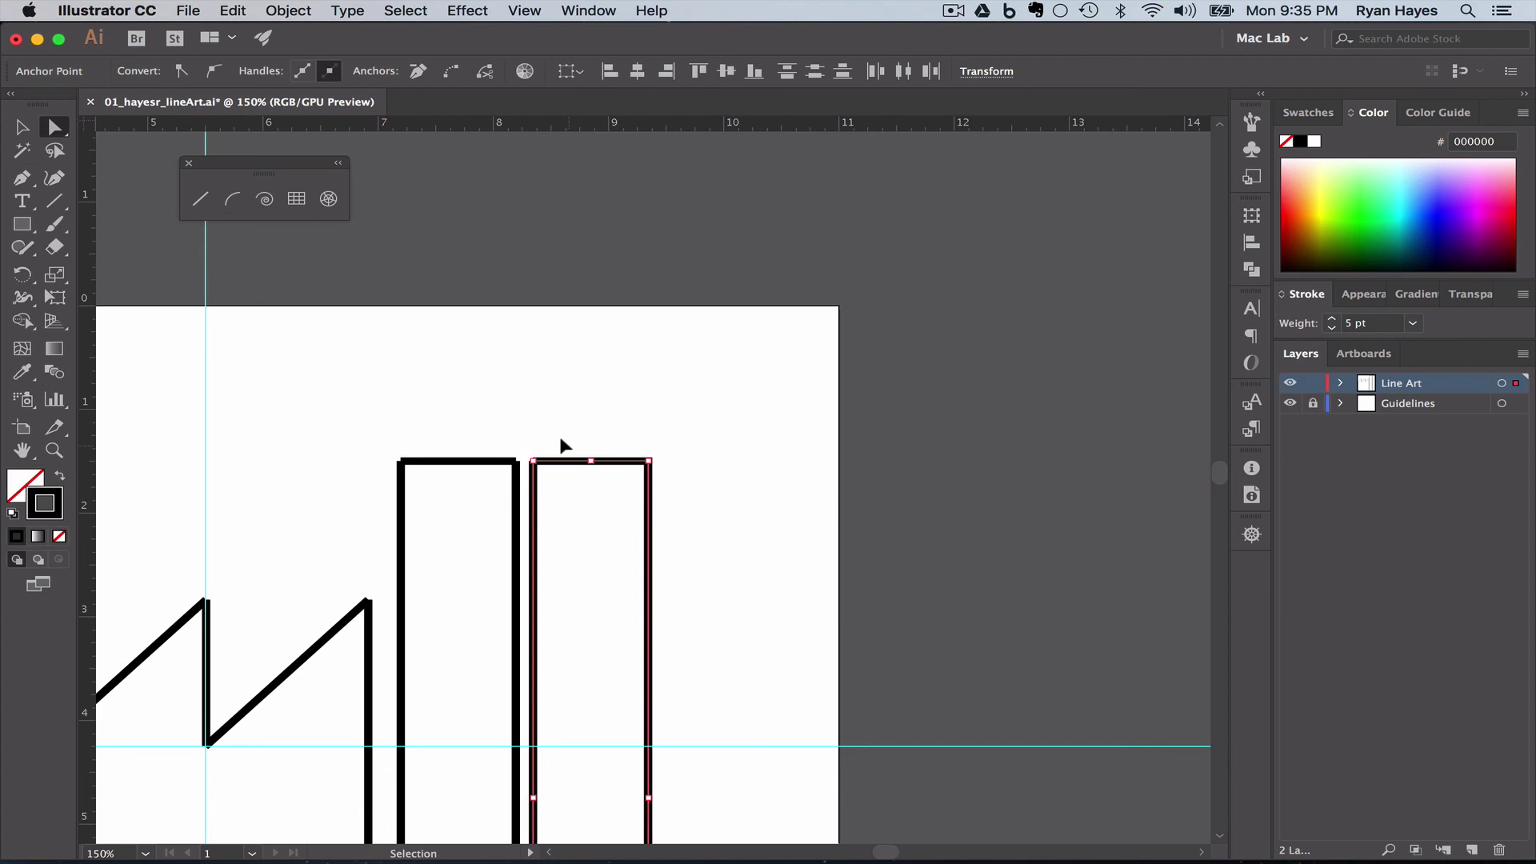
# Step: Join the left smokestack's top corner anchors and fit the whole artboard in the window
pyautogui.click(514, 472)
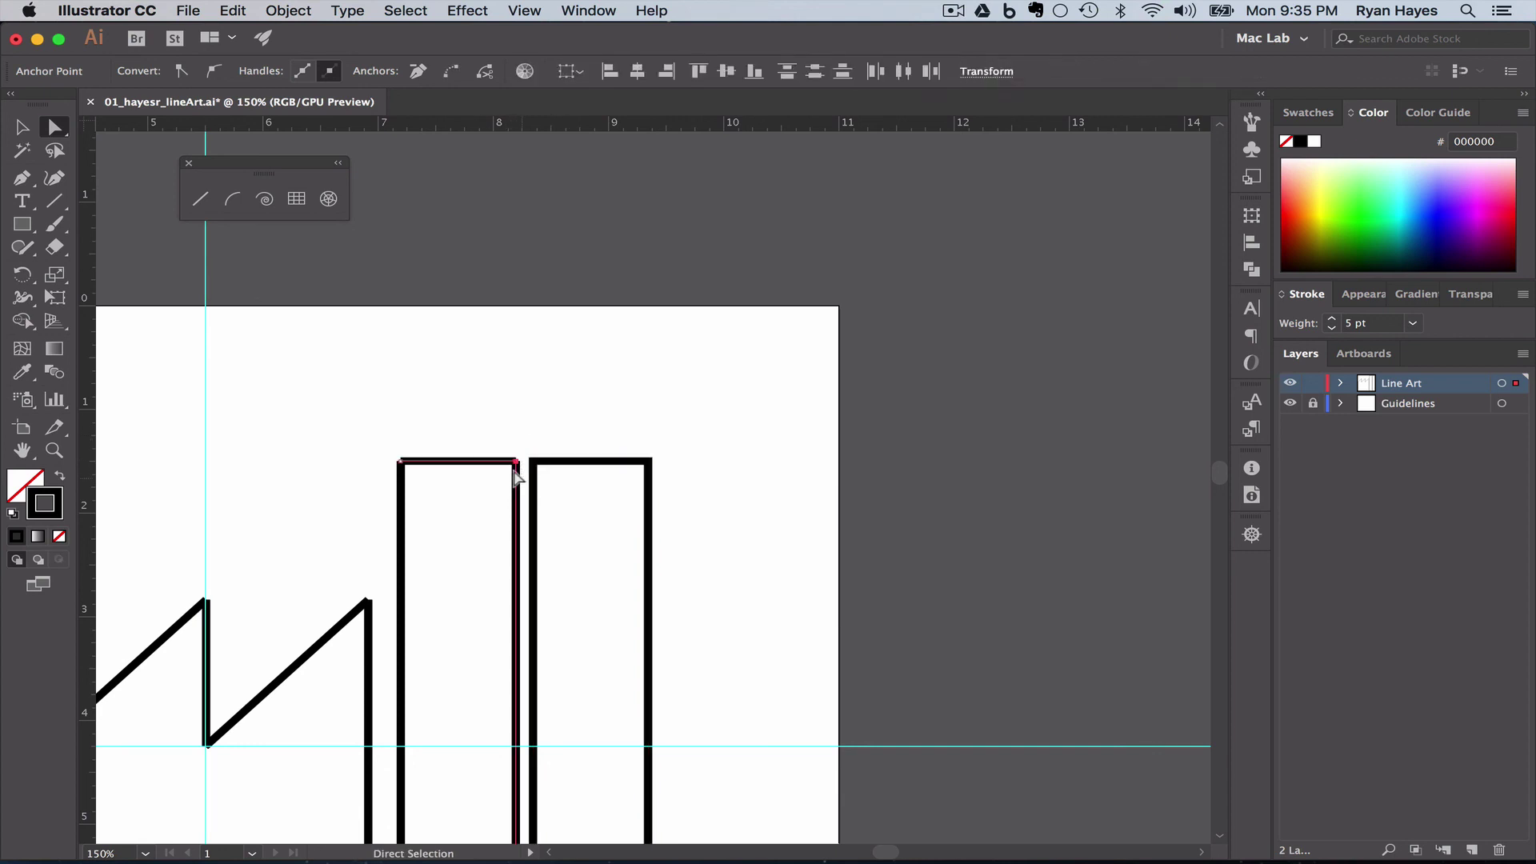
pyautogui.press('super')
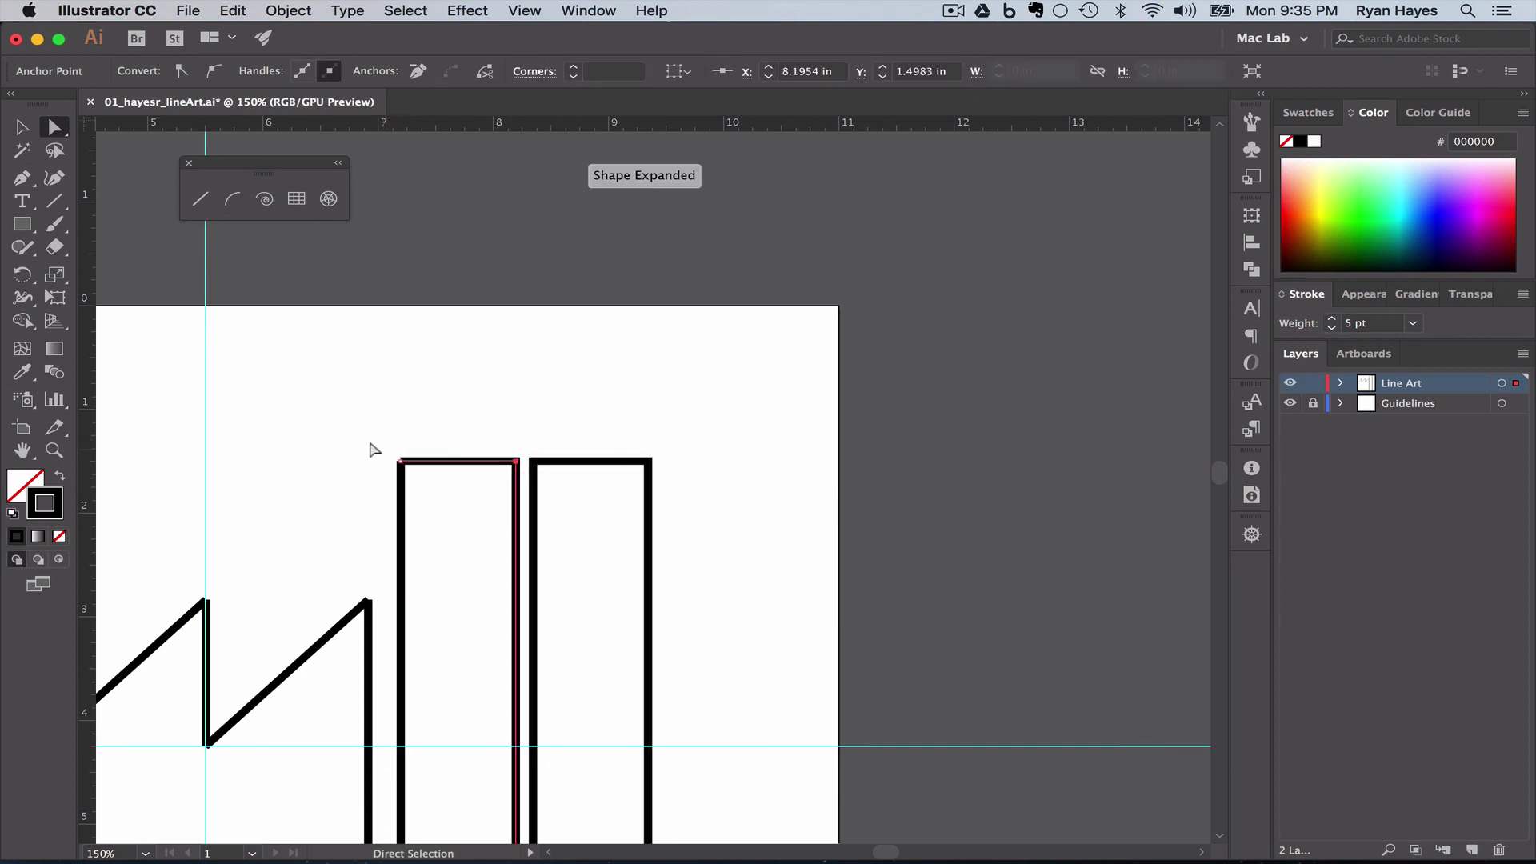
pyautogui.moveTo(378, 450); pyautogui.dragTo(411, 472)
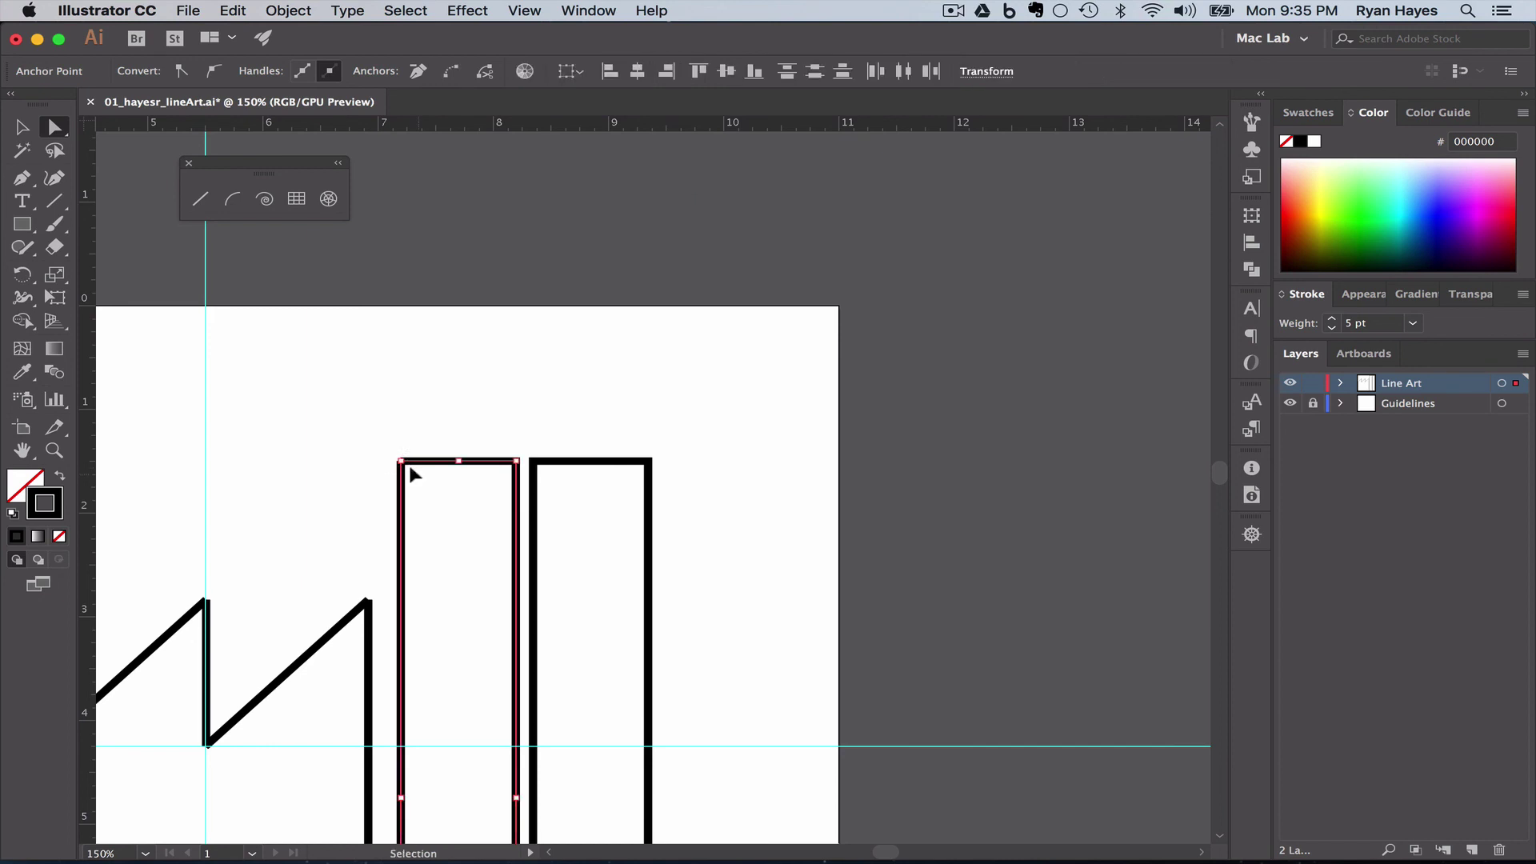
pyautogui.press('super')
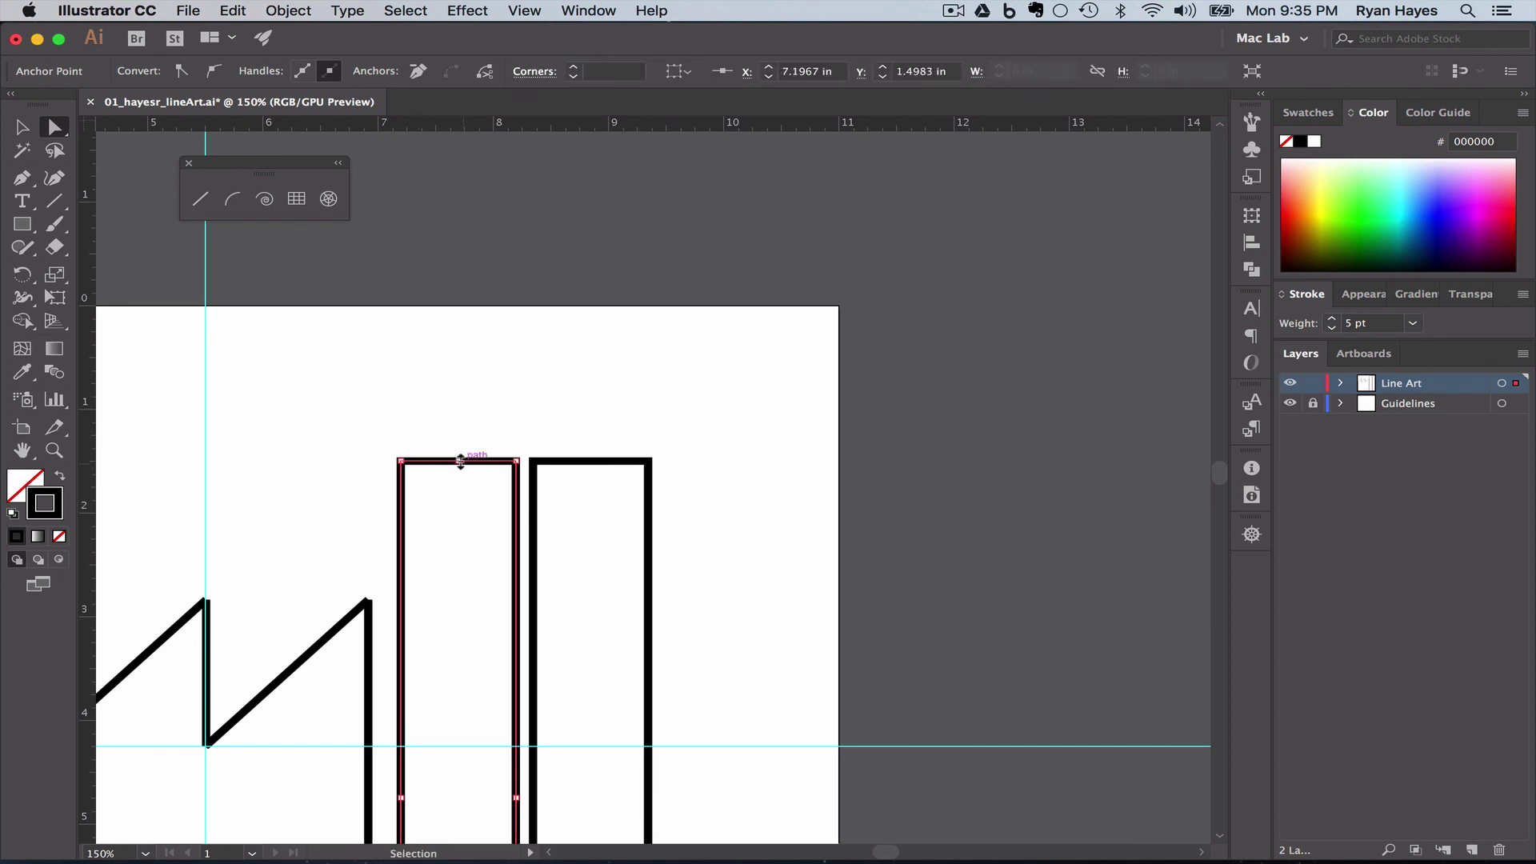
pyautogui.press('super+0')
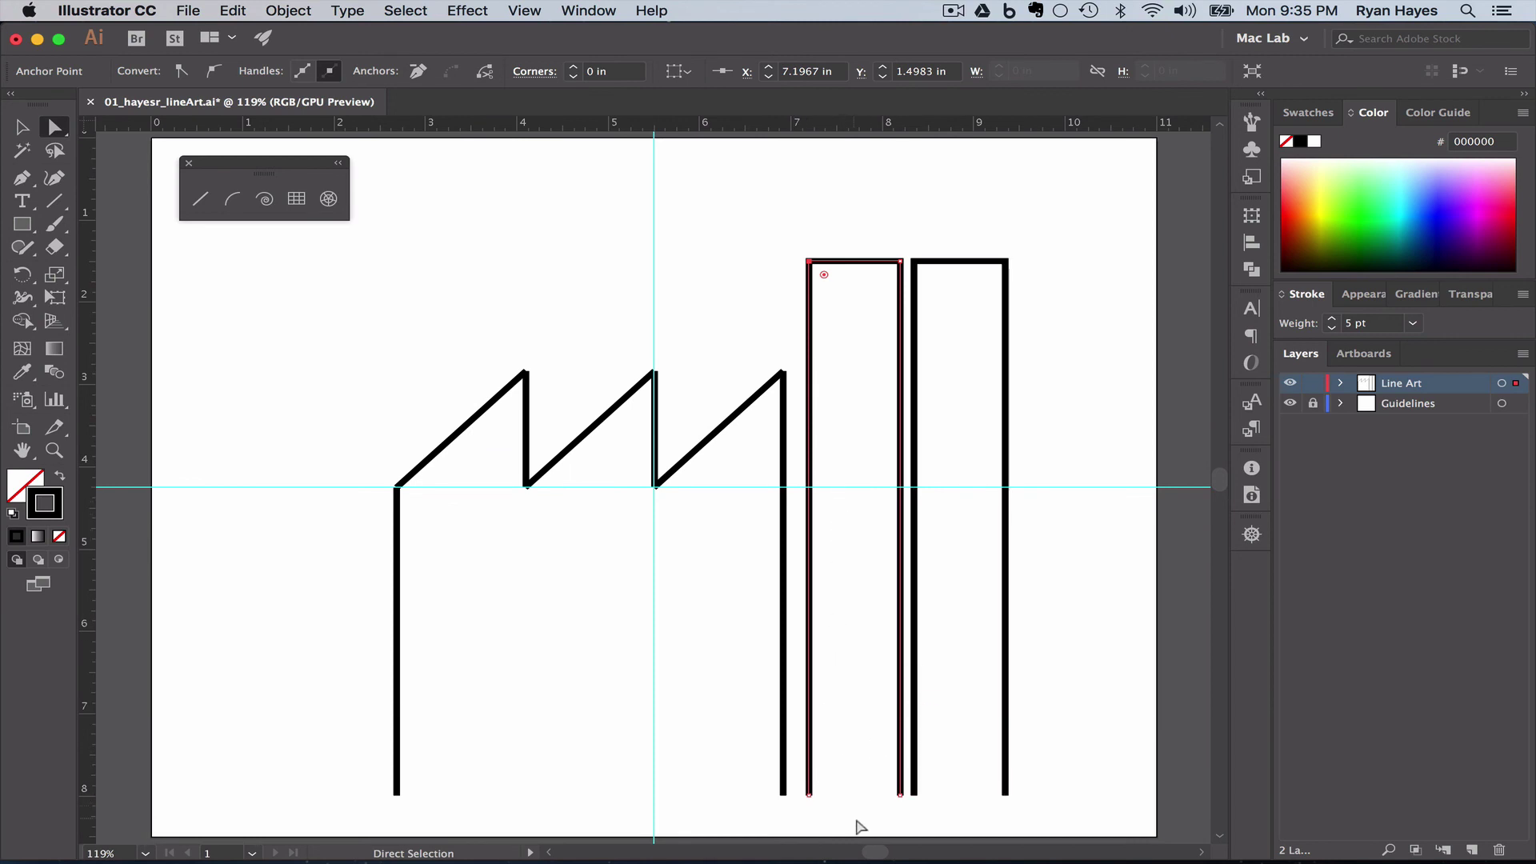
pyautogui.click(862, 807)
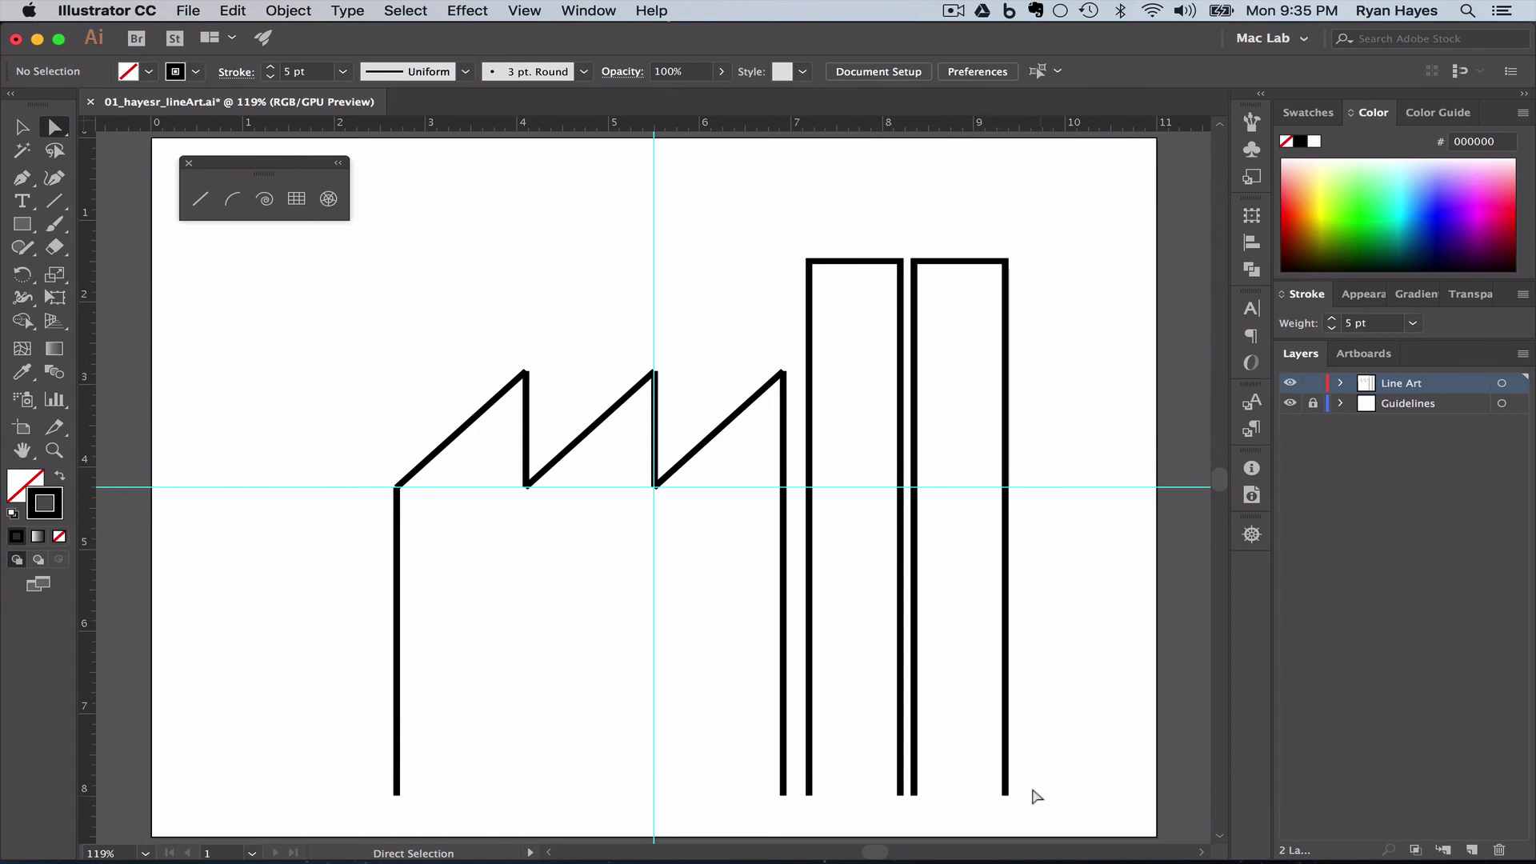
# Step: Join the two bottom endpoints of the right, then the left smokestack with Cmd+J
pyautogui.moveTo(1008, 795); pyautogui.dragTo(900, 788)
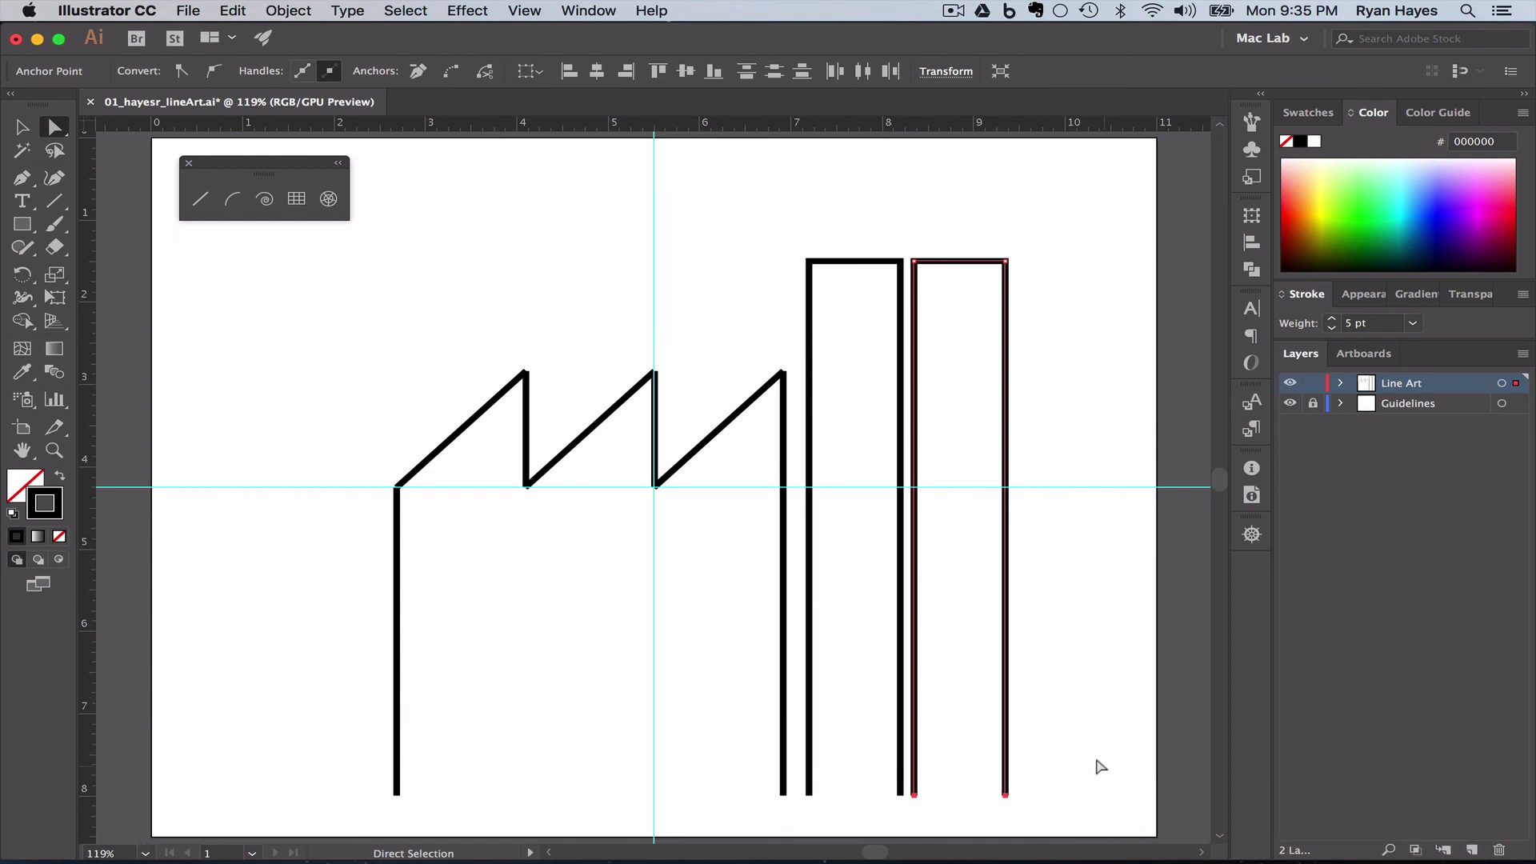
pyautogui.press('super+j')
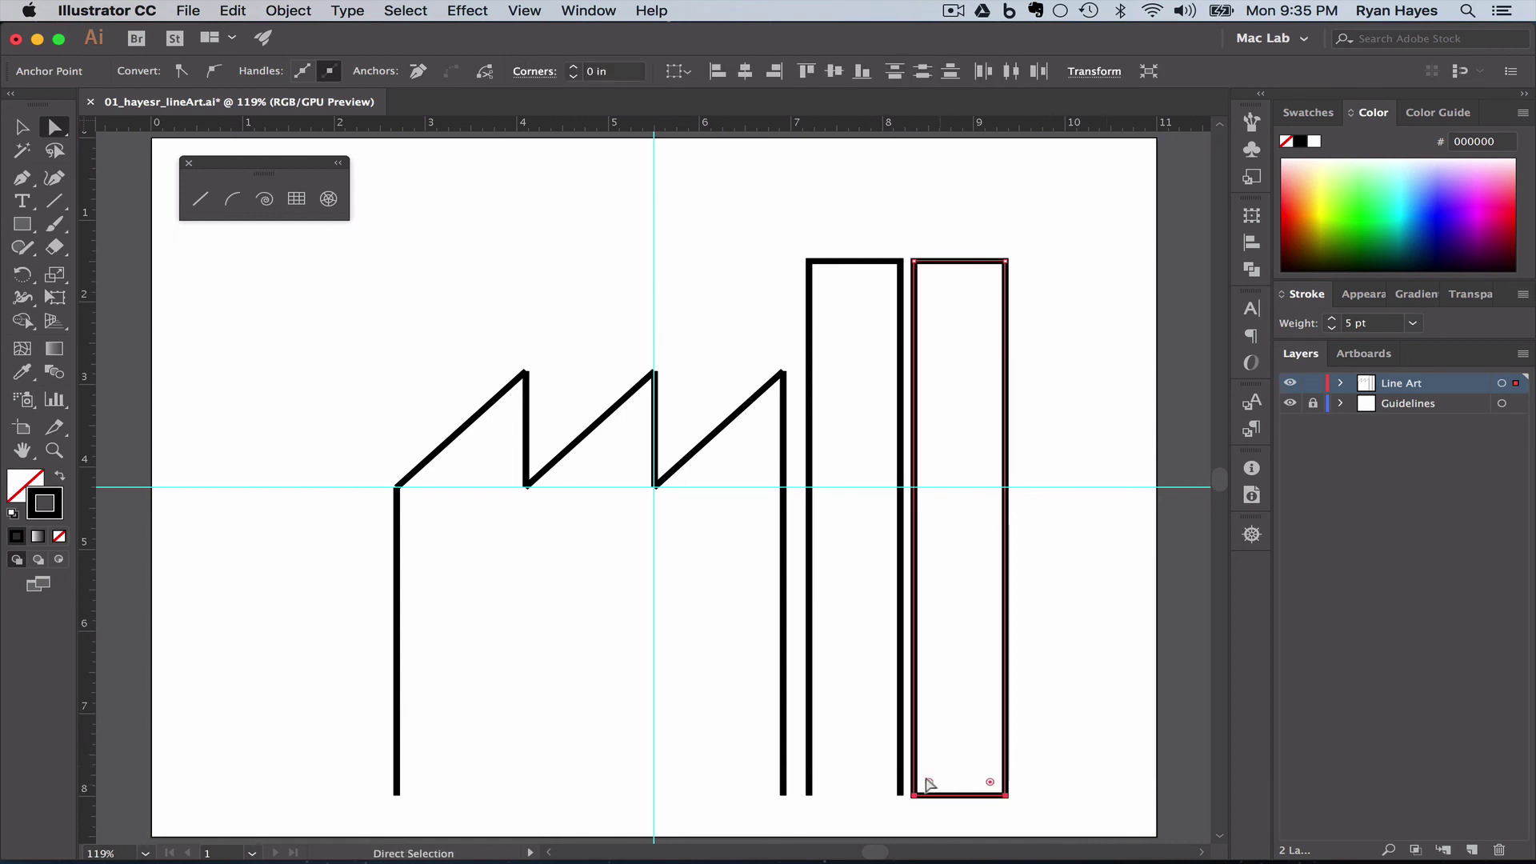
pyautogui.moveTo(797, 785); pyautogui.dragTo(902, 798)
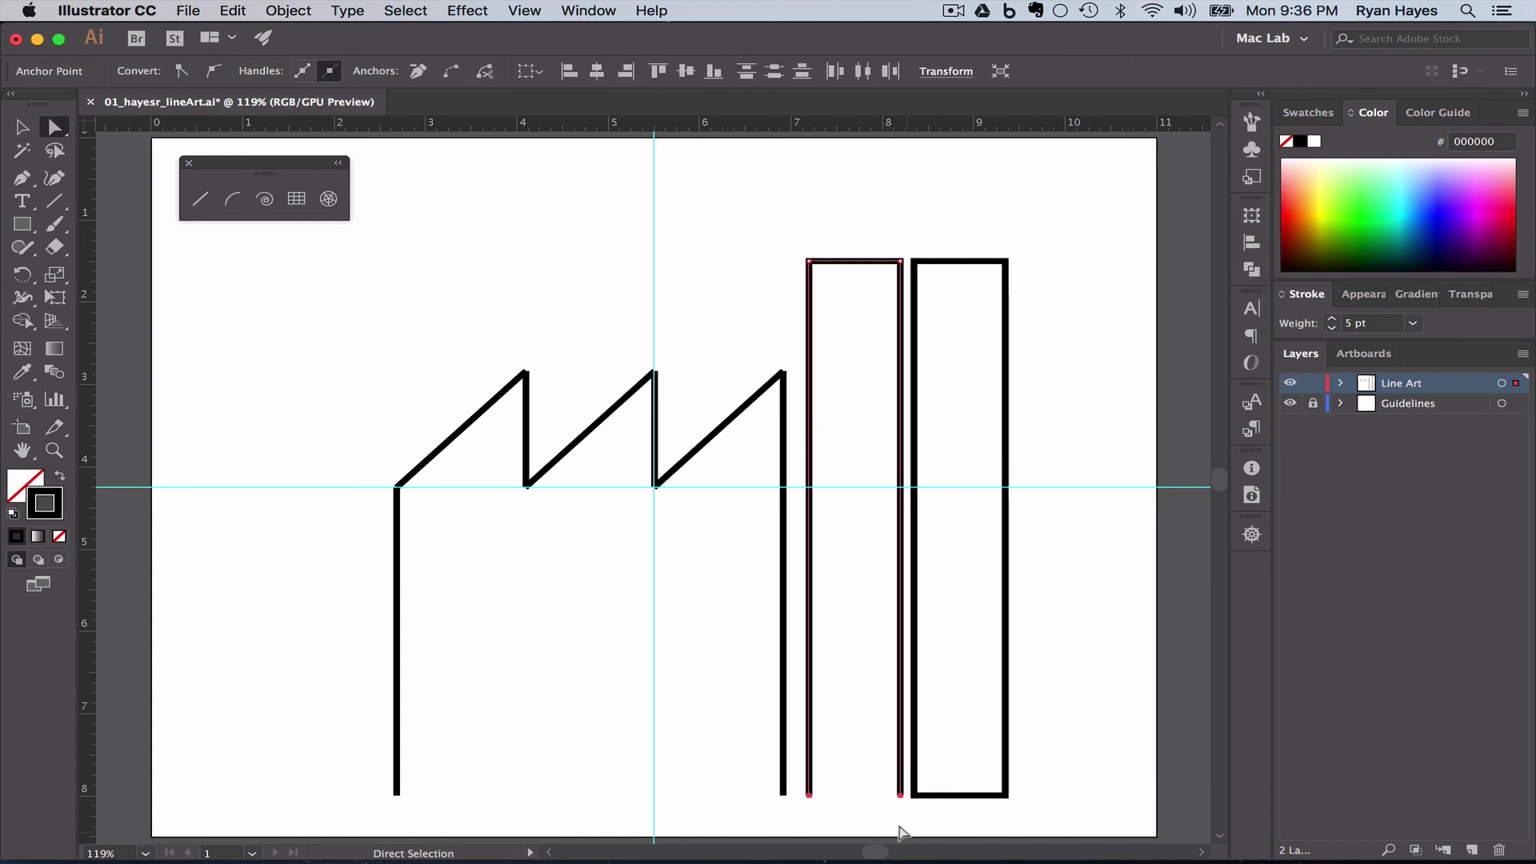
pyautogui.press('super+j')
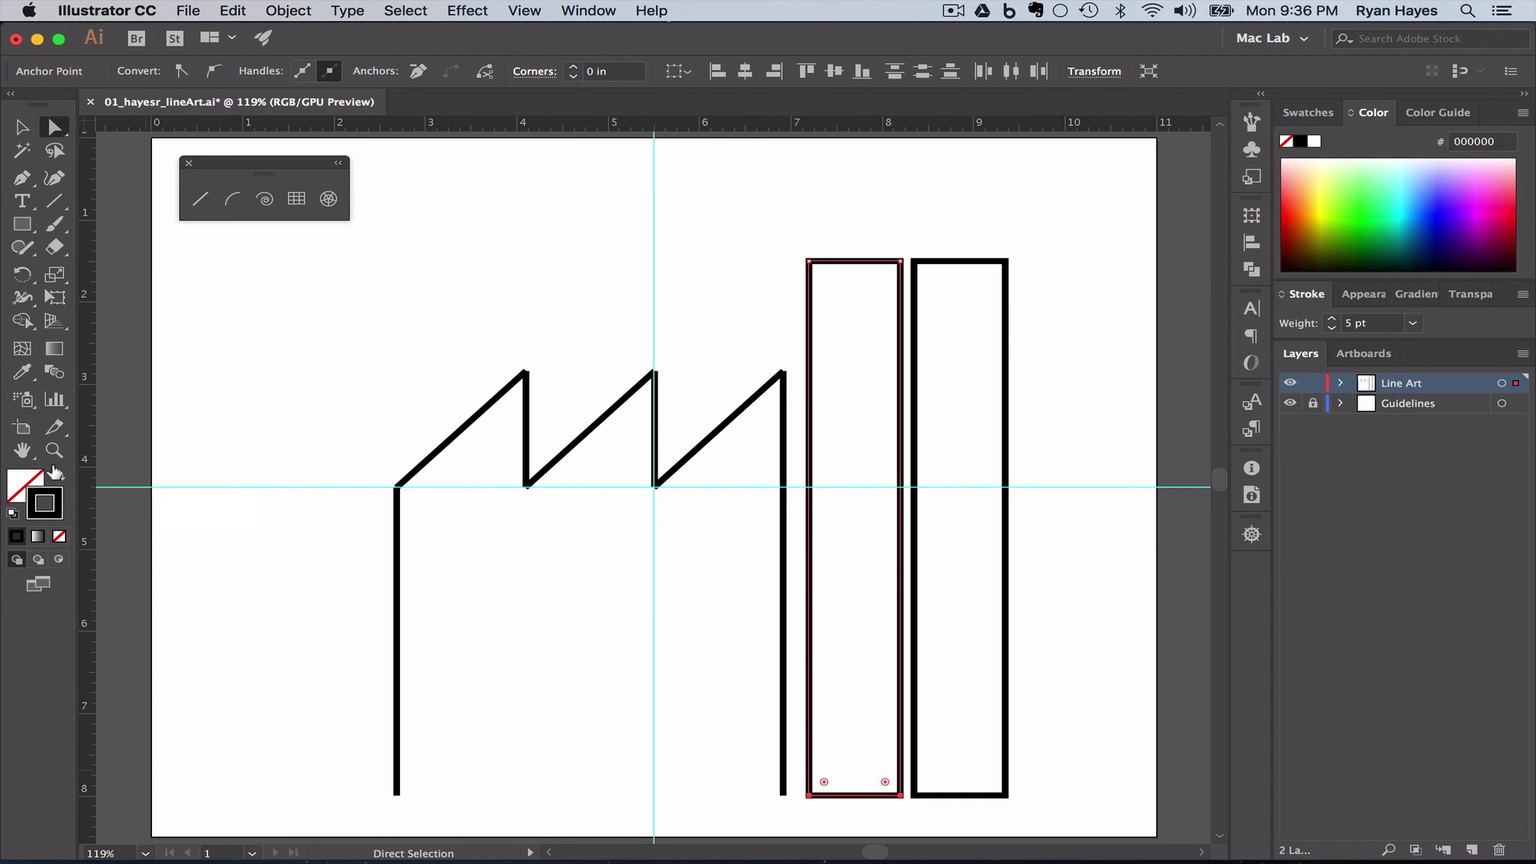
# Step: Swap fill and stroke on each smokestack so both become black-filled with no stroke
pyautogui.click(54, 471)
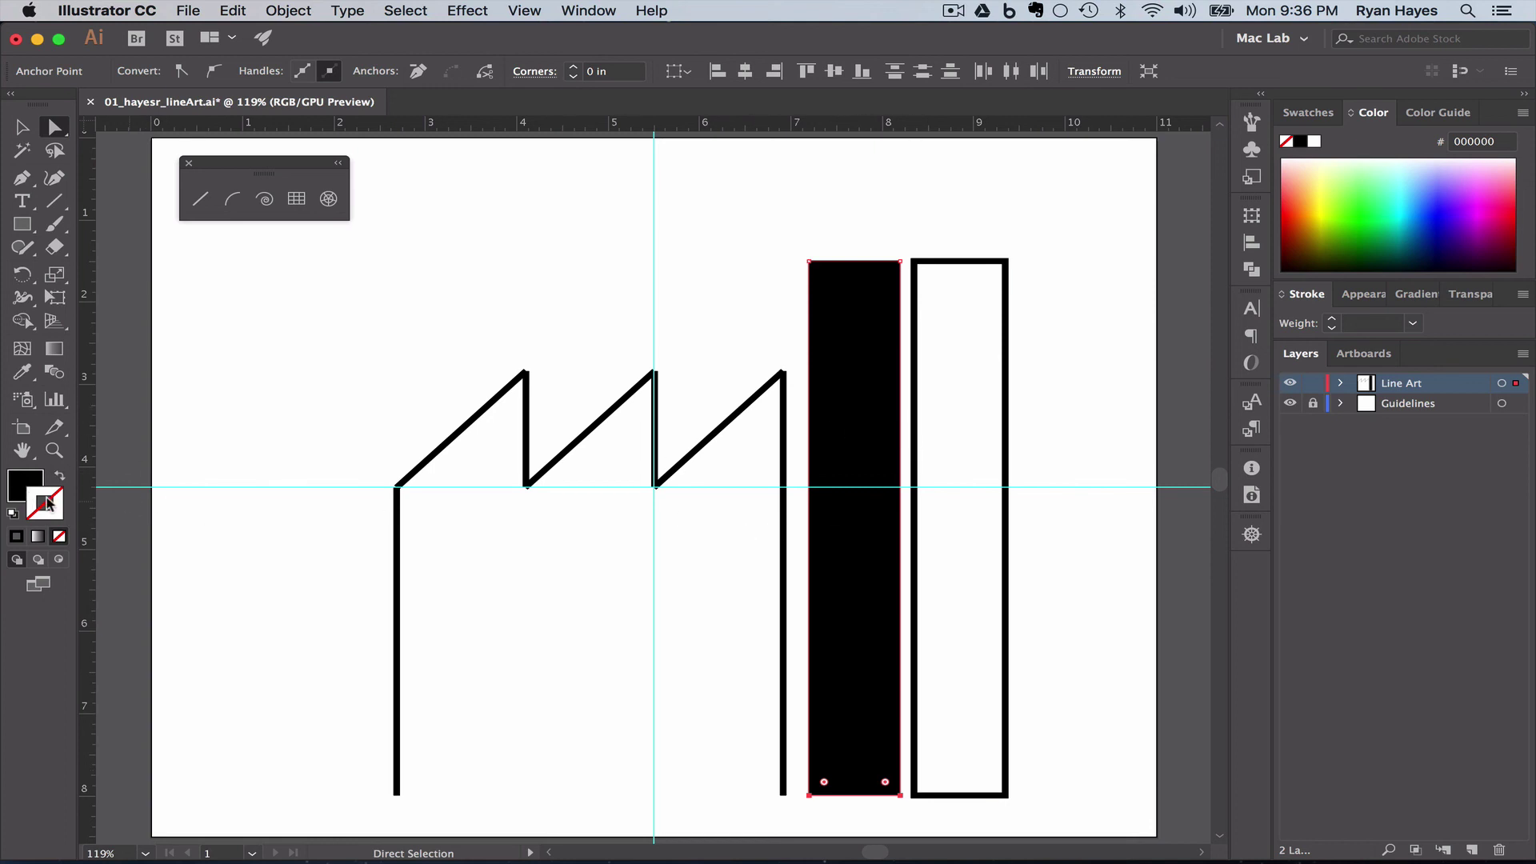
pyautogui.click(961, 261)
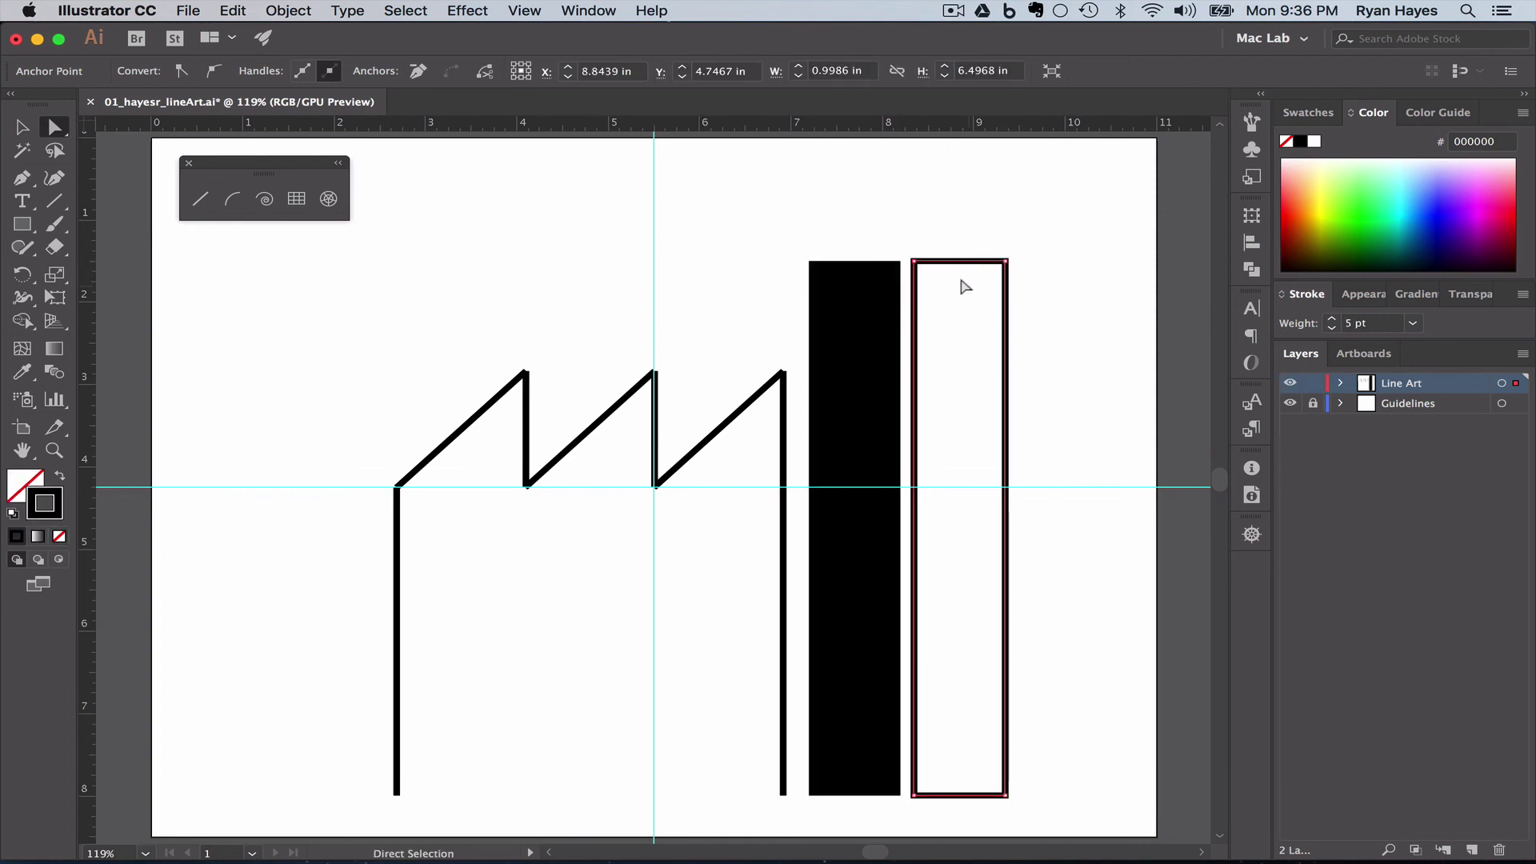
pyautogui.press('super')
pyautogui.hotkey('shift', 'x')
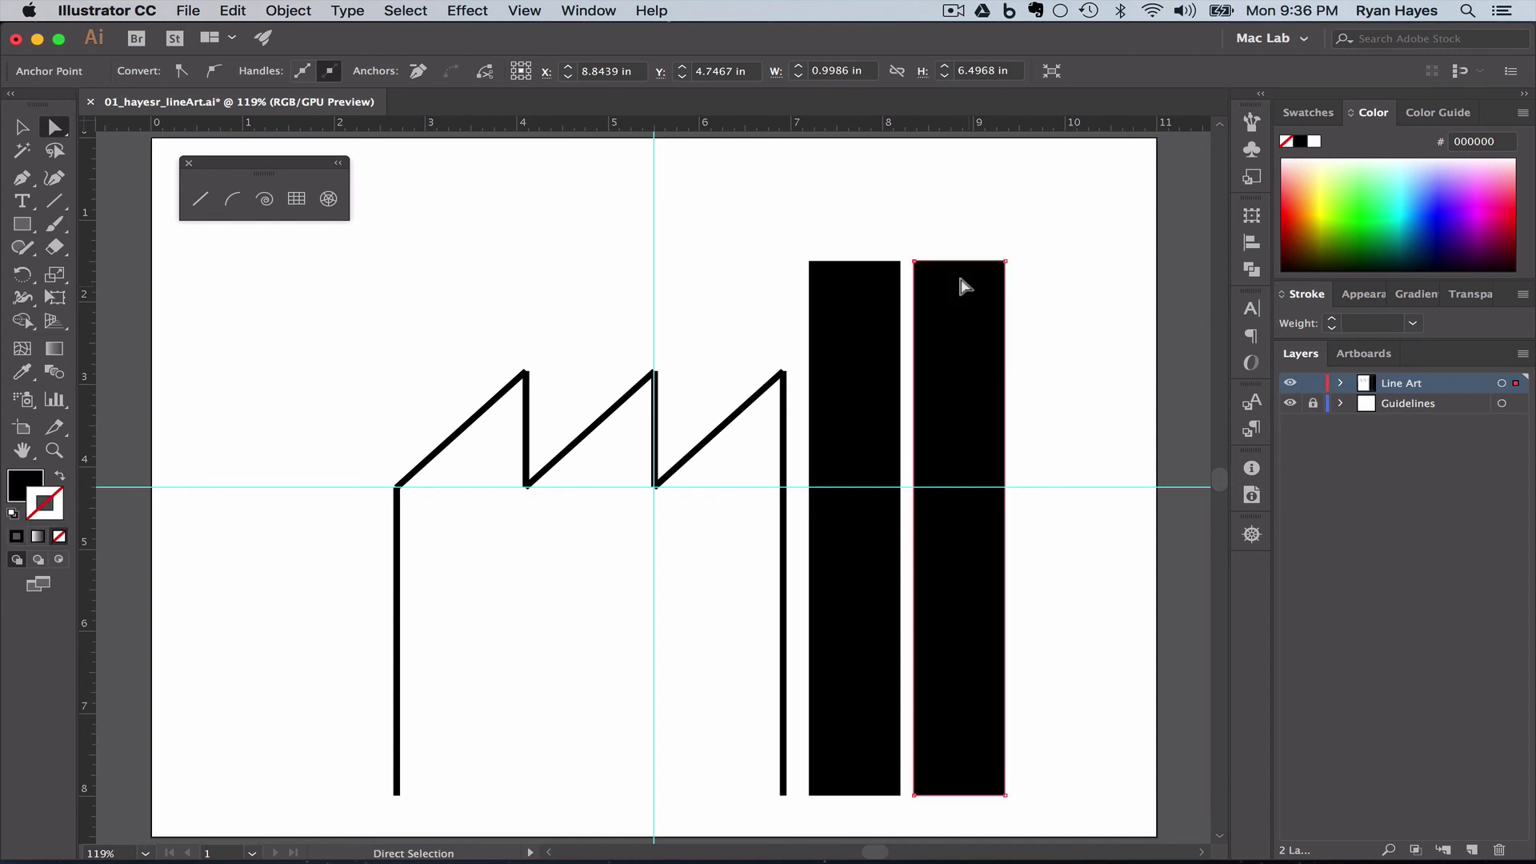